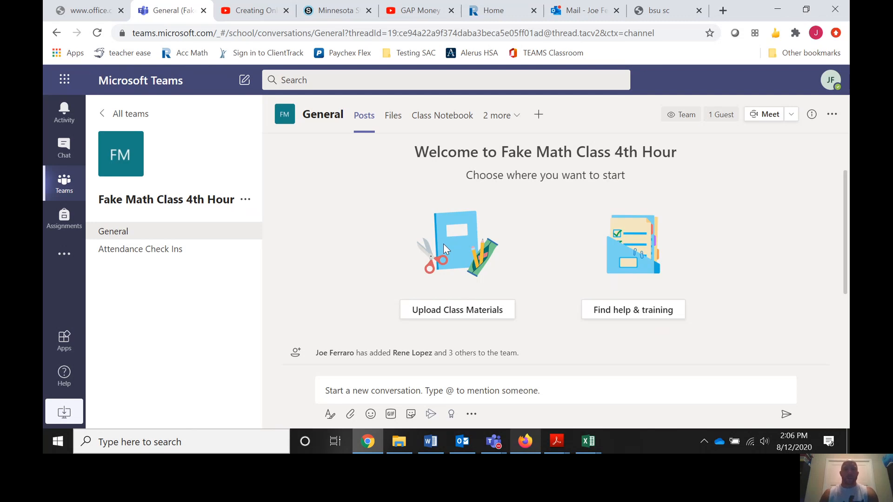
Upload the math summer 2020 syllabus PDF from the Teams Examples folder to the General channel's Class Materials folder.
click(462, 314)
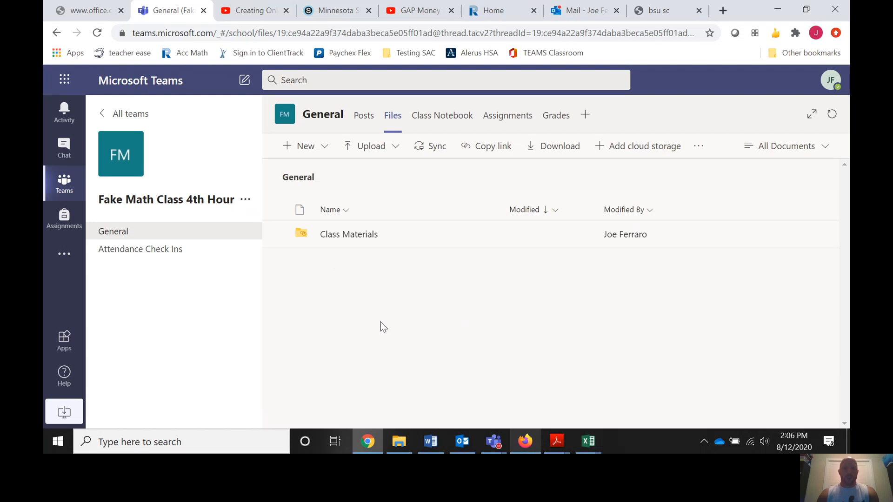
click(361, 238)
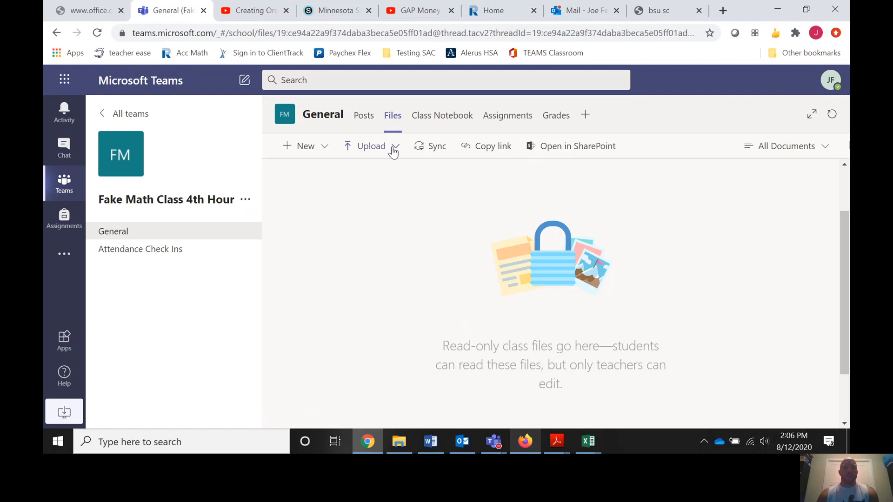
click(395, 148)
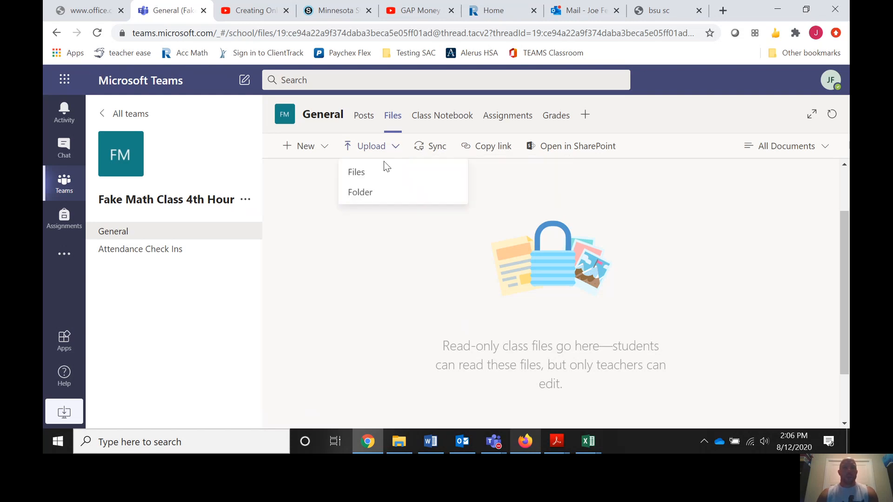
click(369, 174)
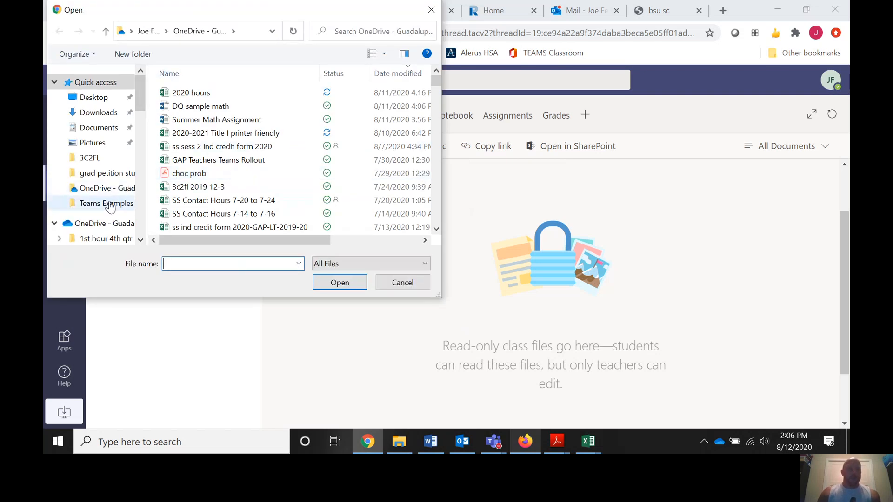
click(108, 204)
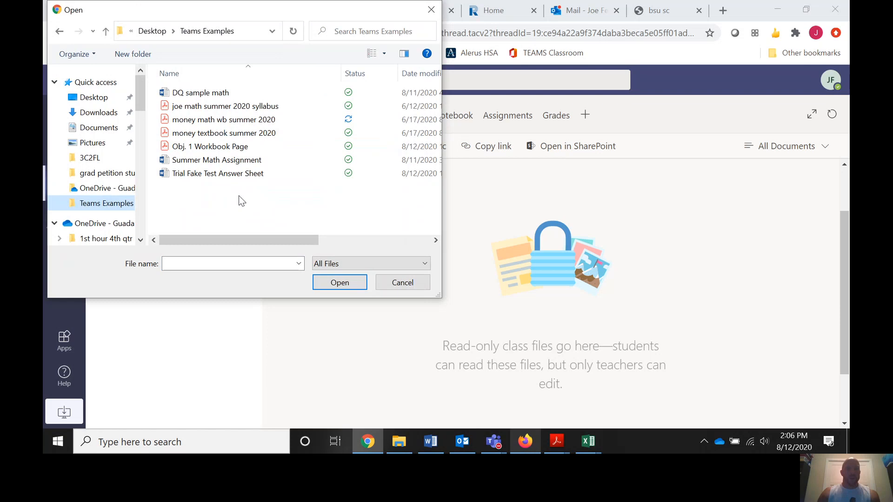
click(254, 107)
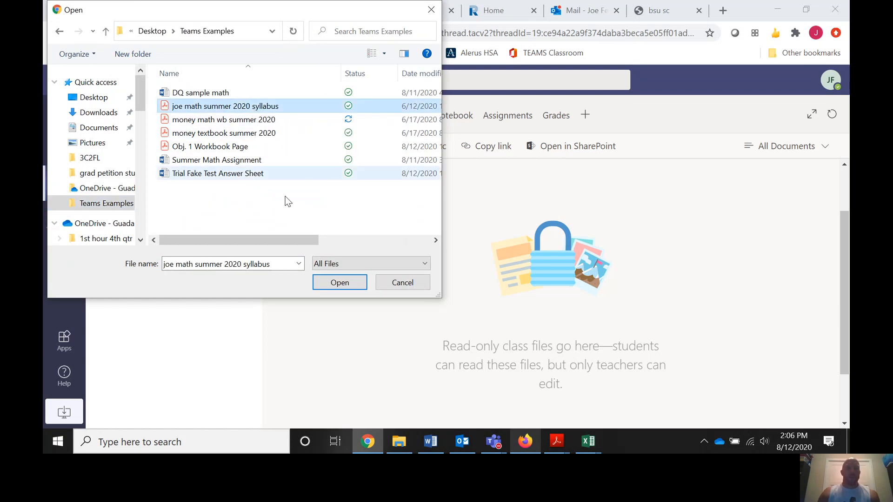
click(339, 283)
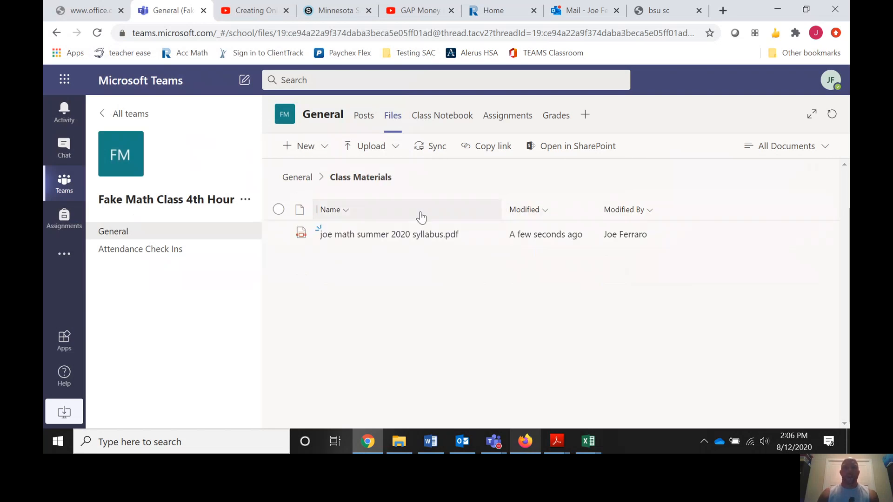
Upload the "money textbook summer 2020" file to Class Materials and return to the General channel's posts.
click(386, 148)
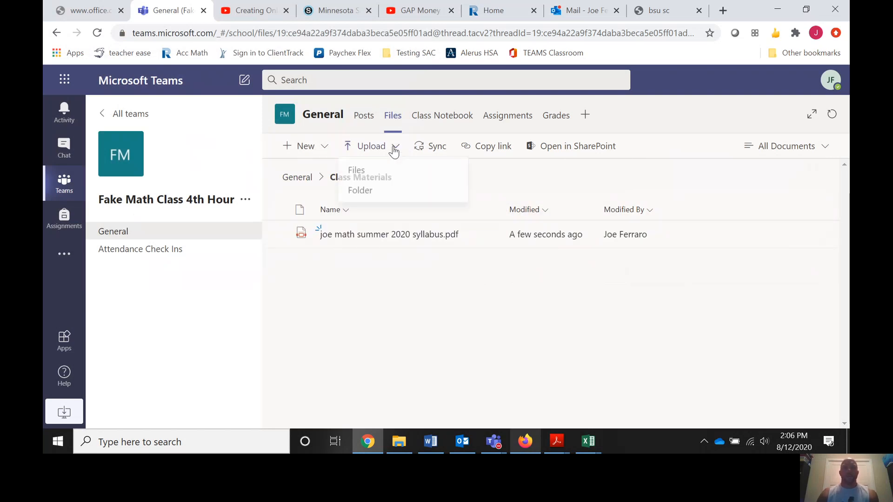
click(385, 176)
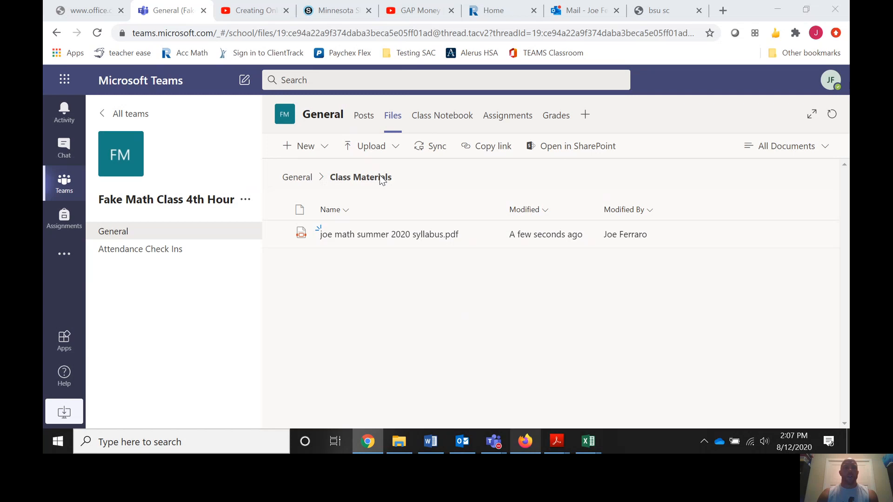
click(286, 134)
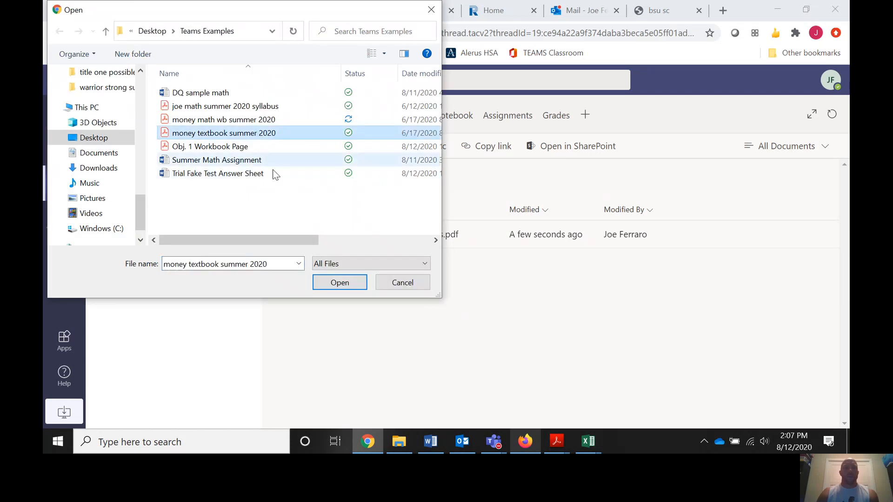
click(338, 283)
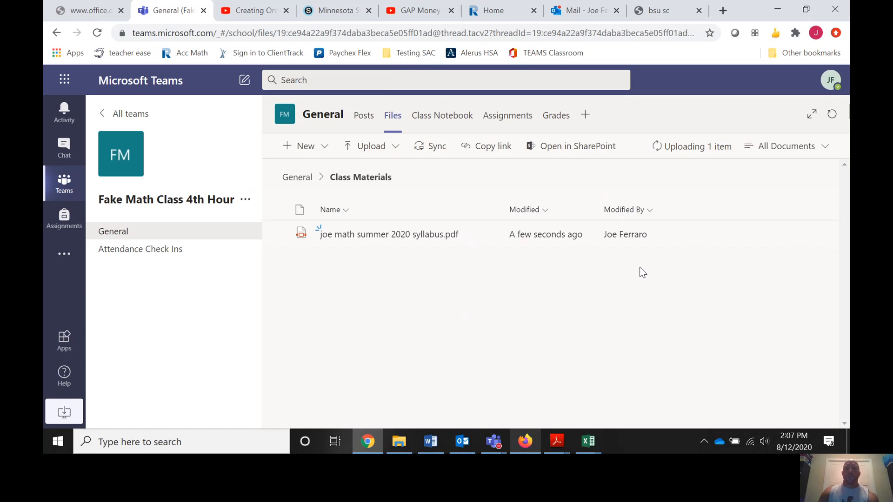
click(360, 119)
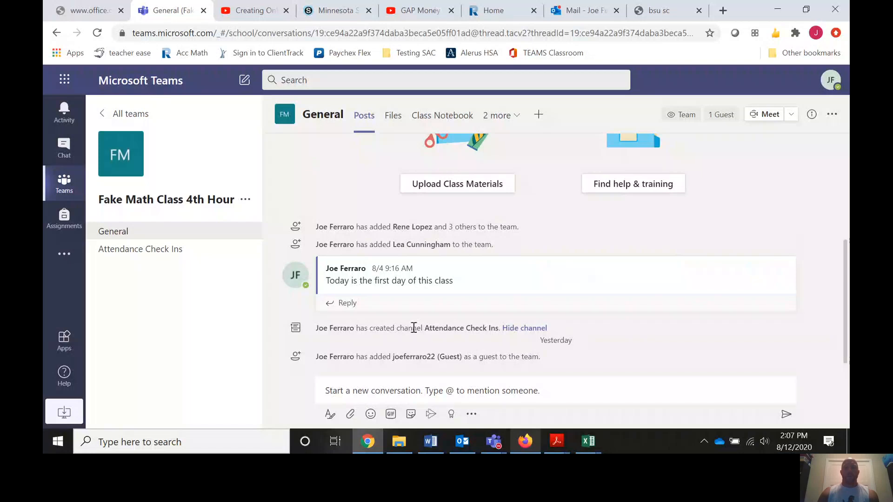
Switch to Firefox and view the Class Materials folder in Fake Math Class 4th Hour's General channel from the student account.
click(525, 442)
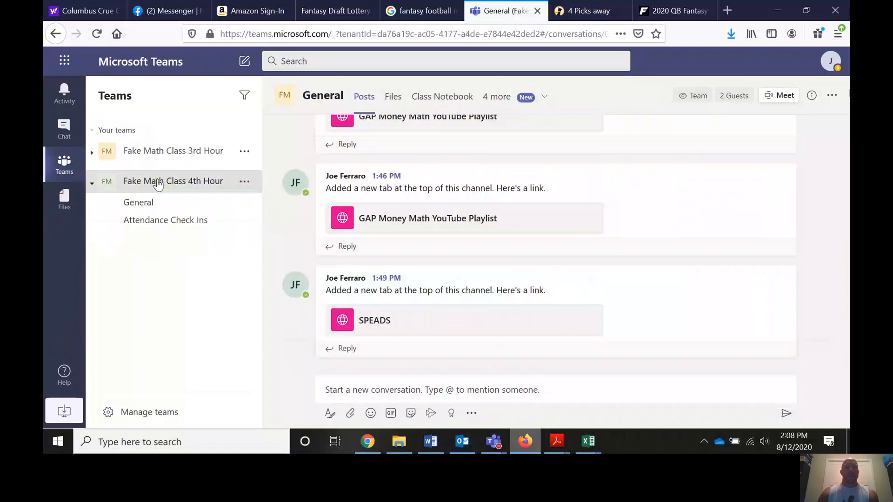
click(140, 204)
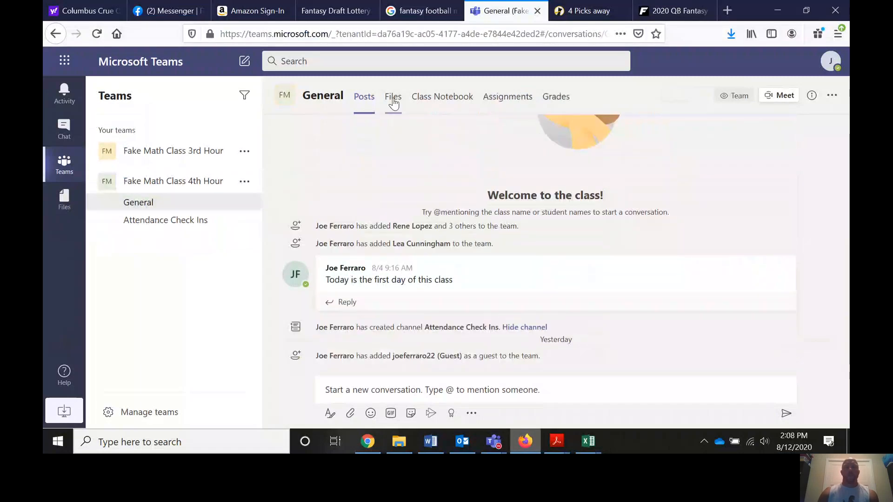
click(392, 100)
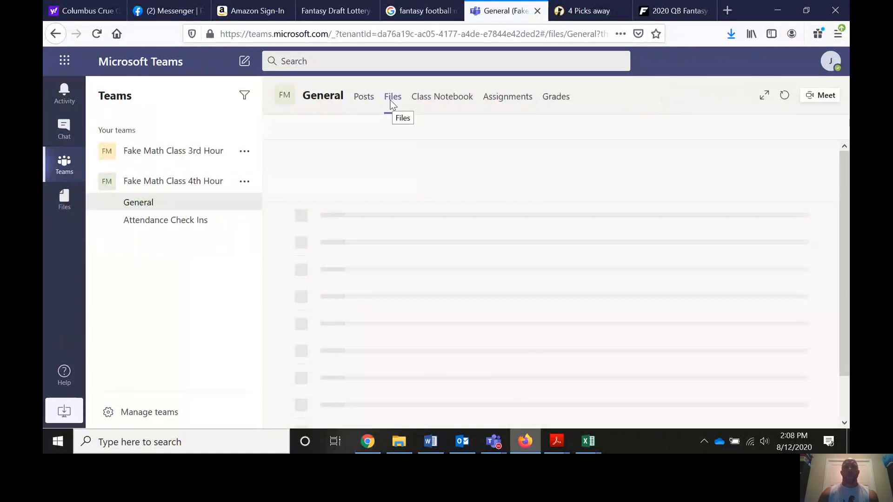
click(365, 216)
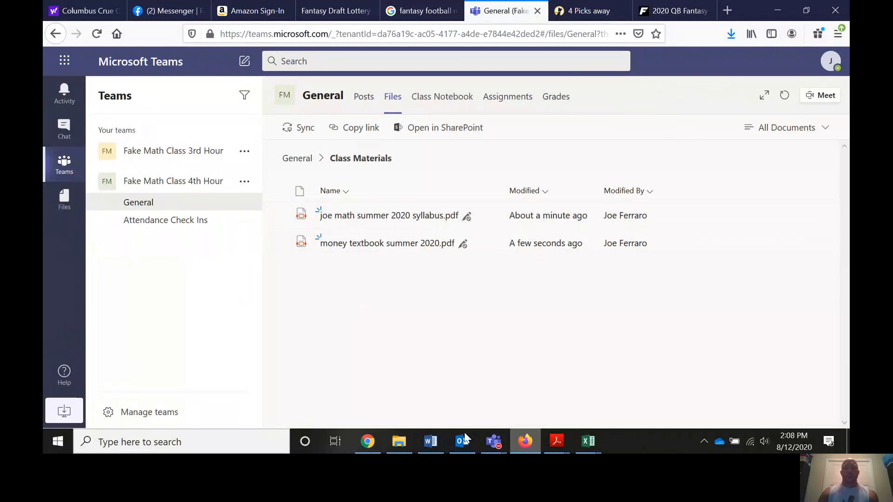
Switch back to Chrome and post "I posted the Syllabus and Textbook in Files under Class Materials" in the General channel.
click(368, 441)
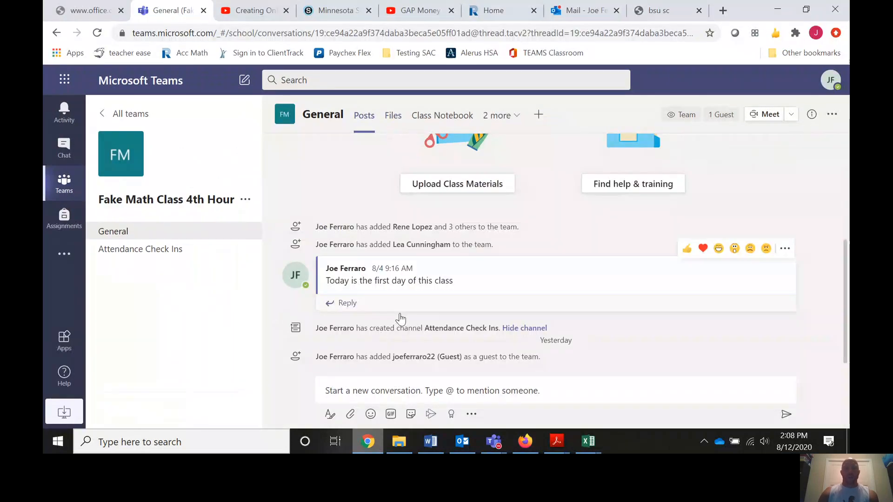
click(340, 393)
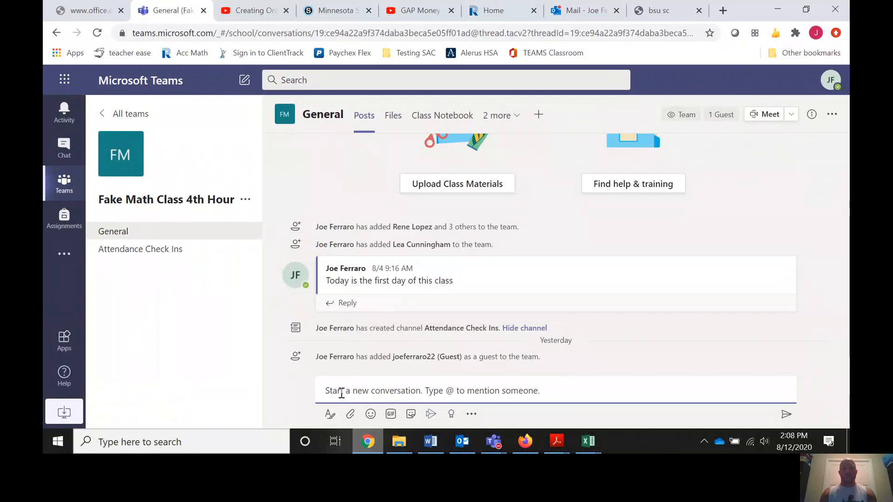
text(I)
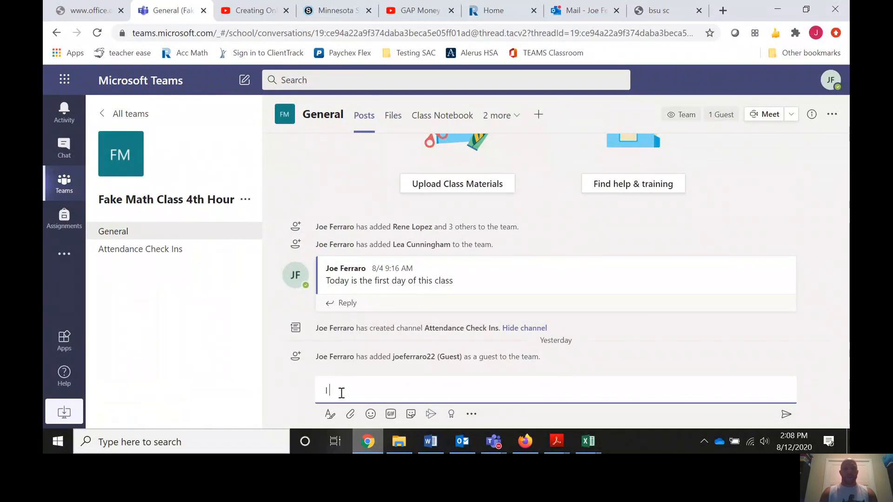
text( posted )
text(the)
text( Sy)
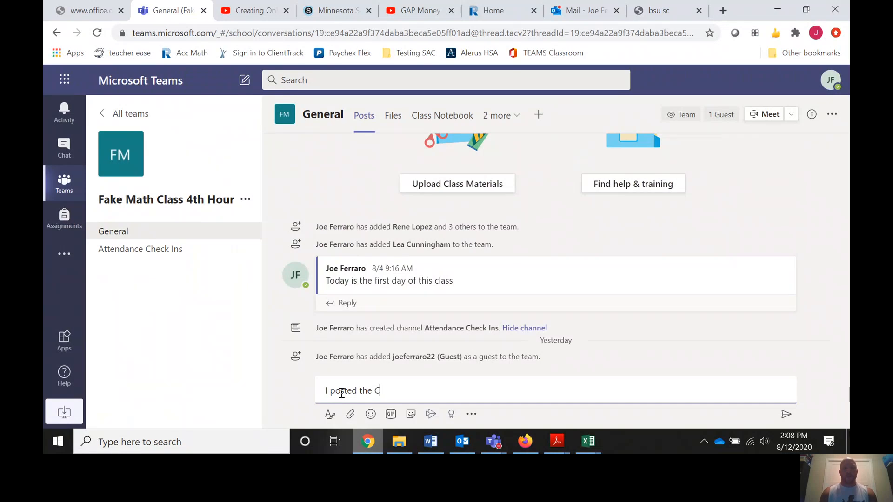
text(llabus and Textbook)
text(in Files)
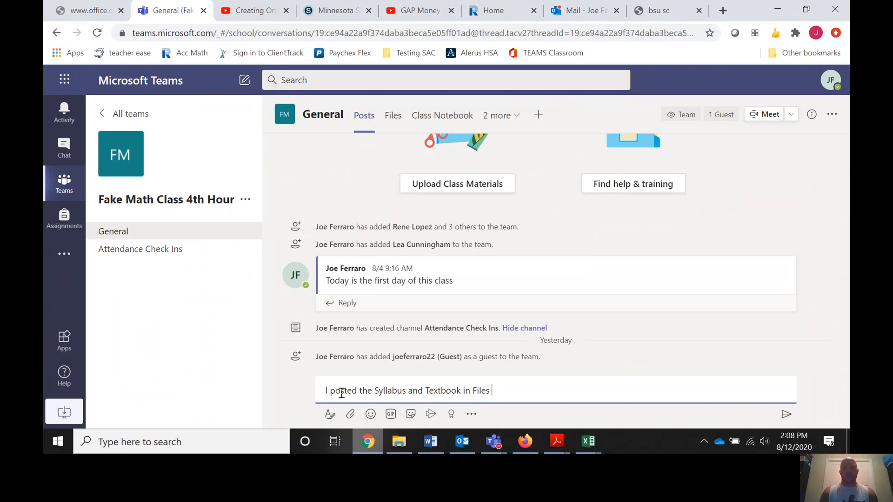
text( under Class Materials)
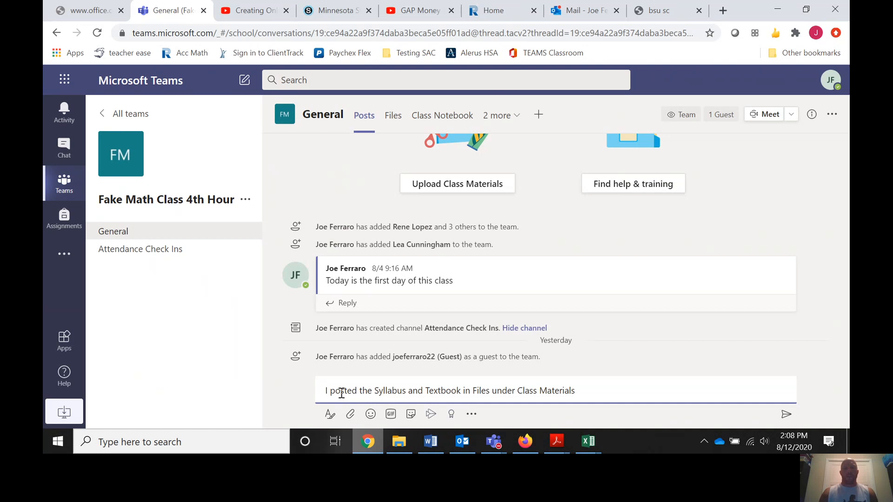
key(Return)
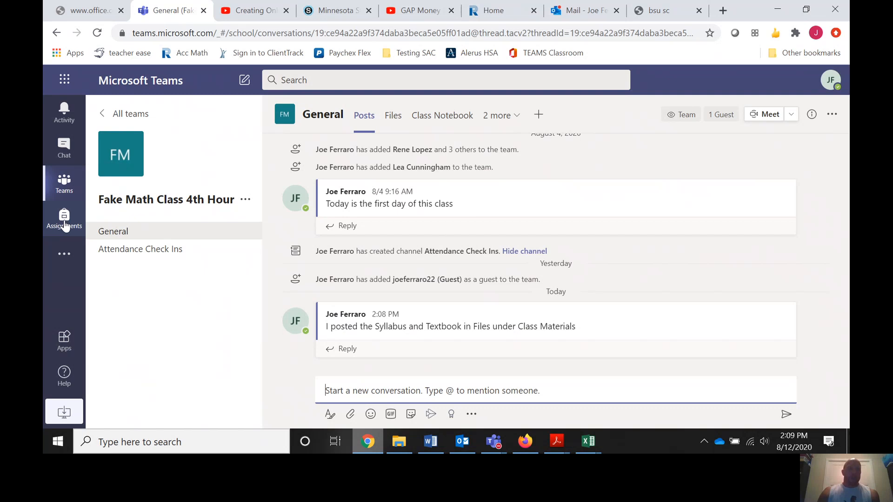
Open Assignments, choose Fake Math Class 4th Hour as the class, and get past its welcome page.
click(516, 118)
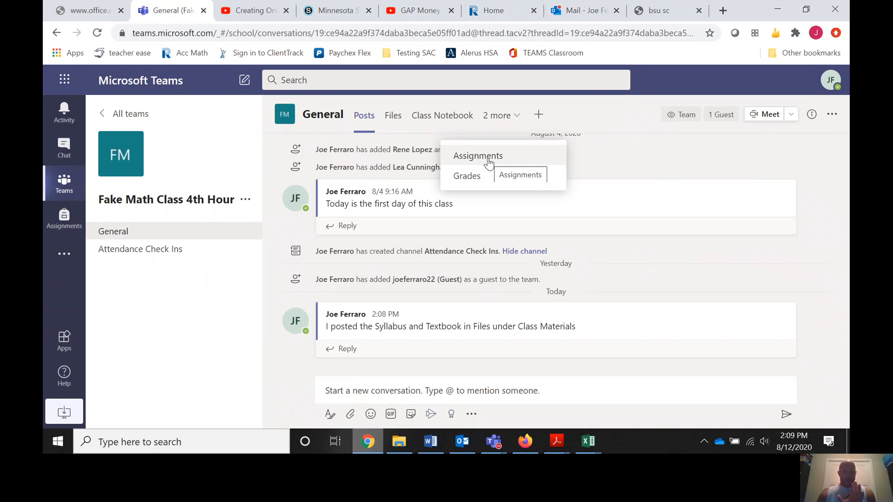
click(64, 223)
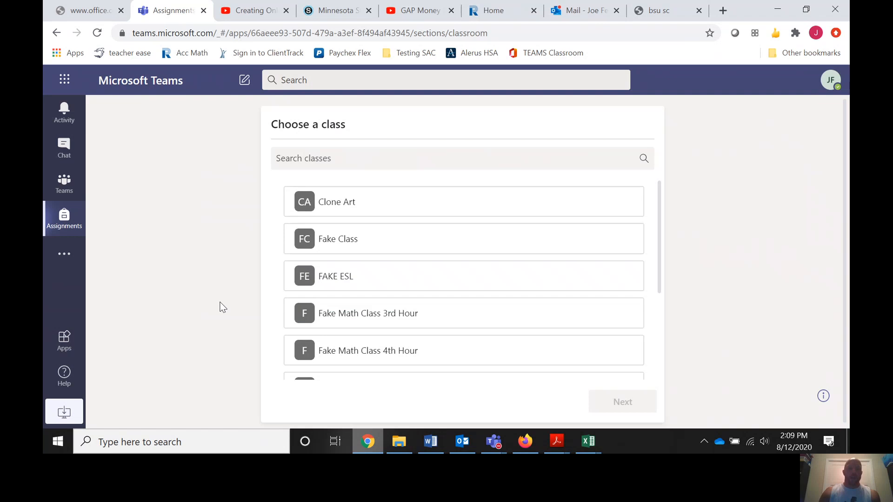
click(364, 356)
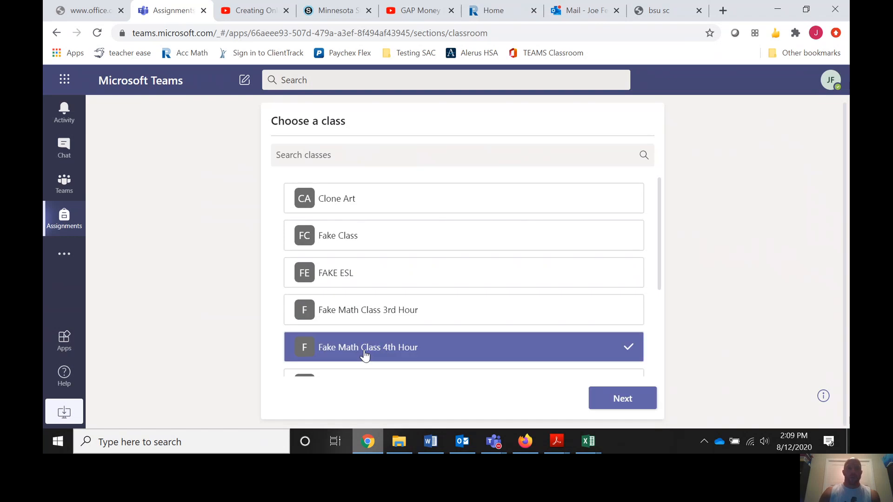
click(404, 311)
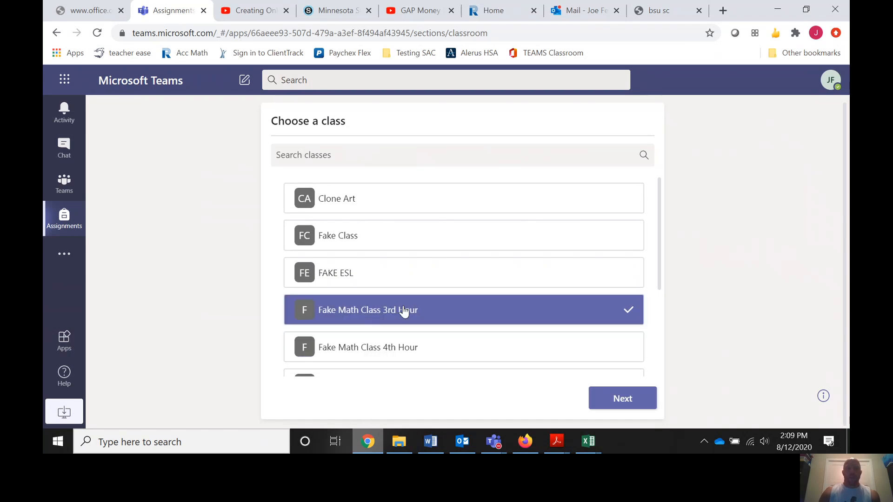
click(401, 350)
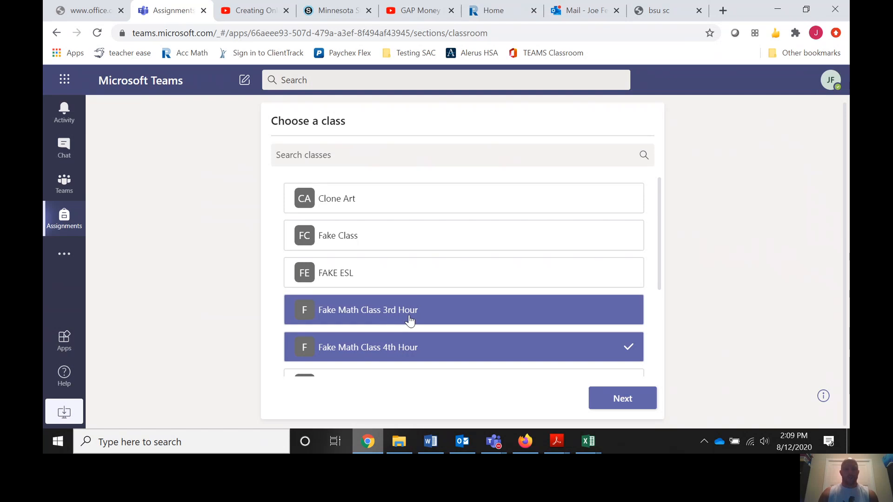
click(409, 320)
click(408, 348)
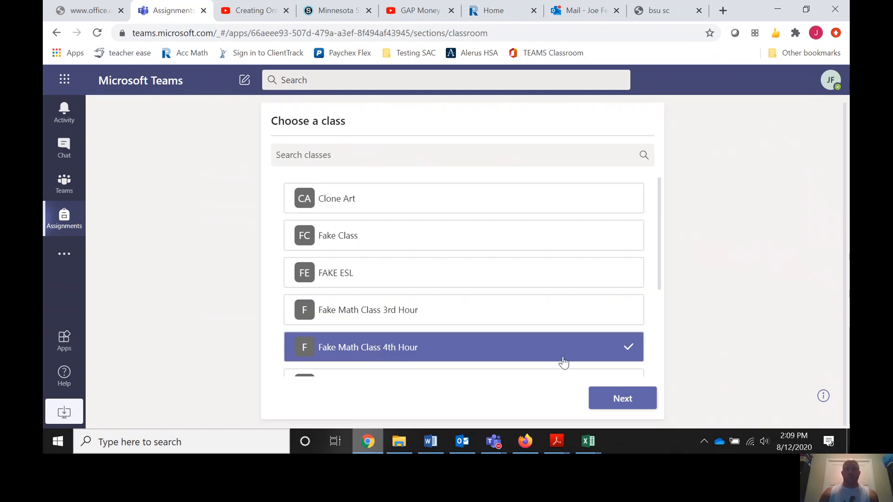
click(623, 398)
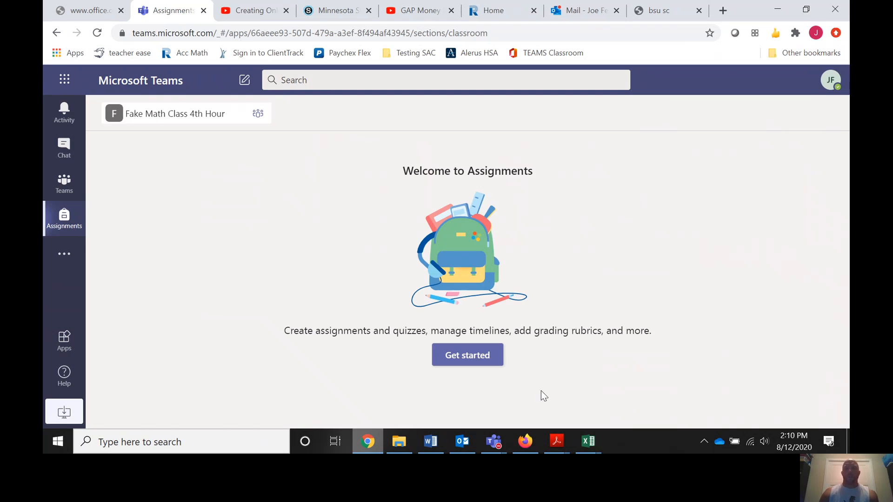
click(467, 355)
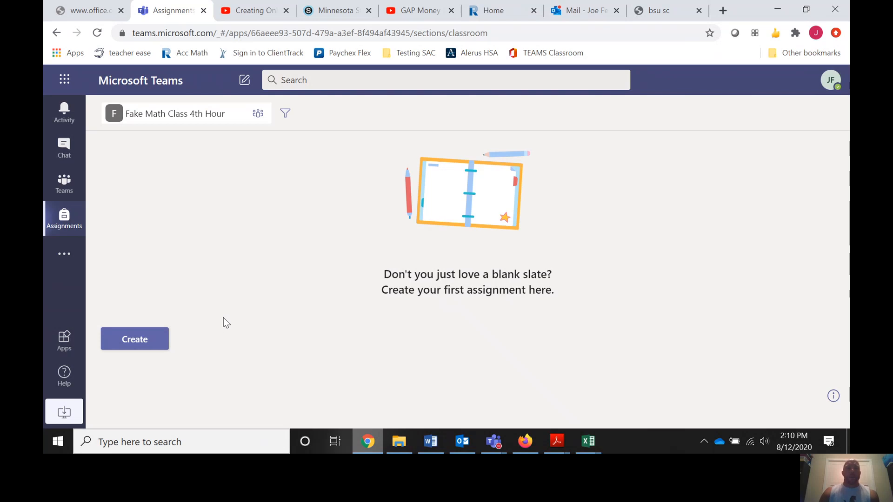
Create a new assignment for the class and title it "Summer Math Question".
click(146, 342)
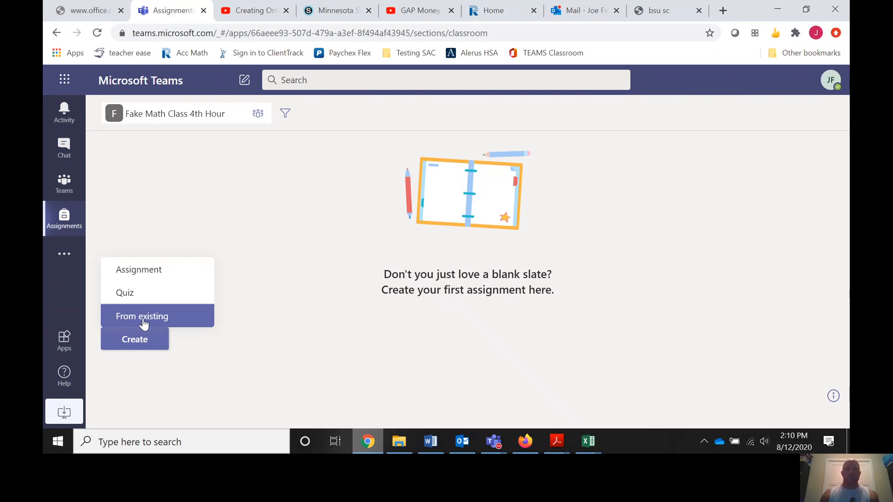
click(138, 274)
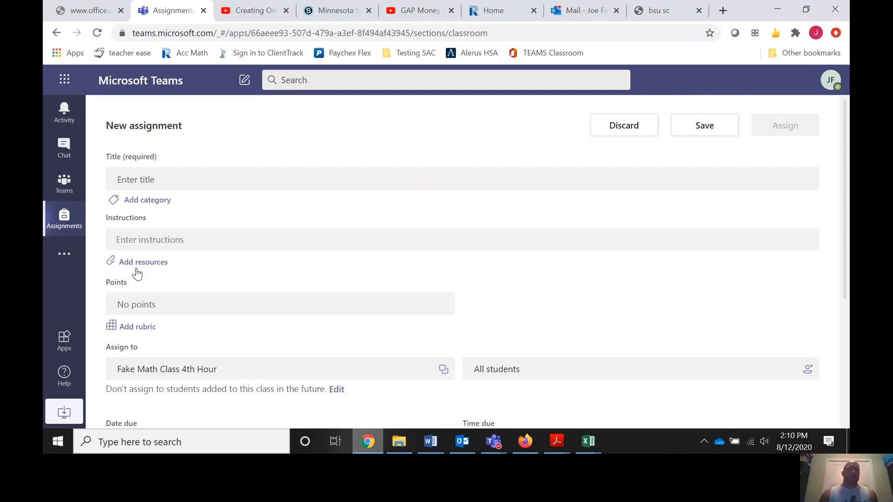
click(135, 182)
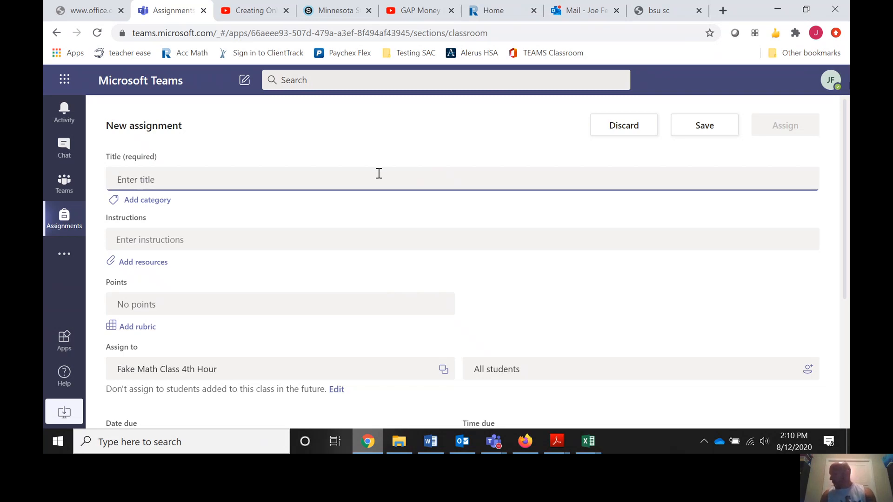
text(Summer M)
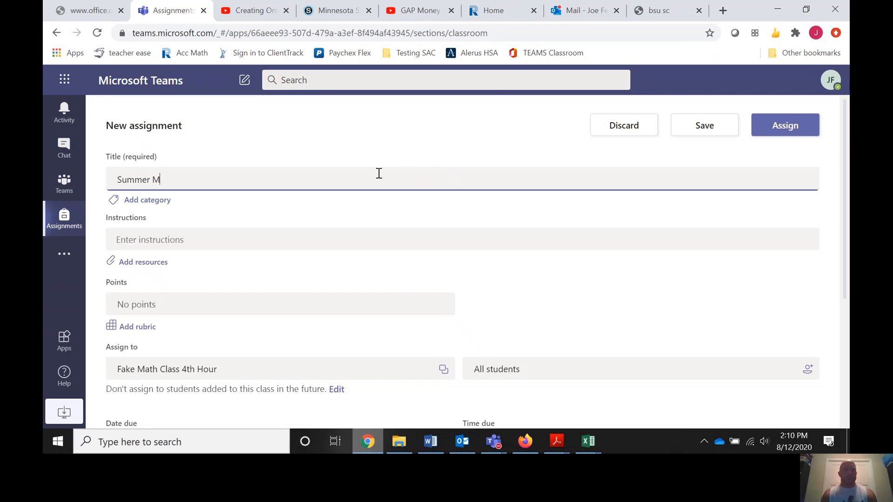
text(ath Question)
Enter the instructions "Write a short paragraph on how you used math this summer. Use the blank Word Doc attached.".
click(166, 241)
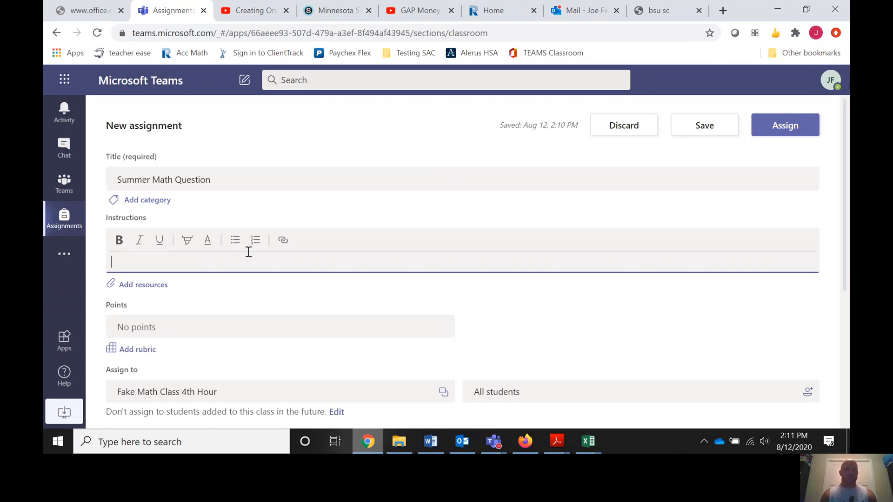
text(Write a sho)
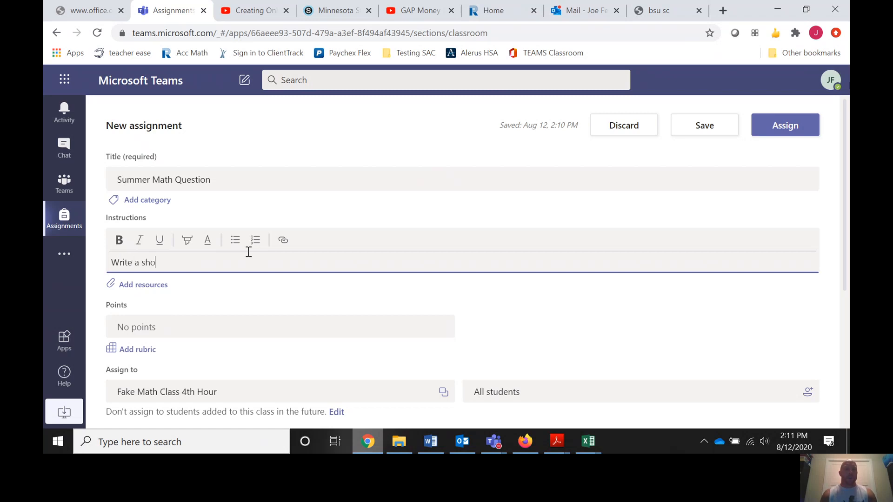
text(rt paragraph on h)
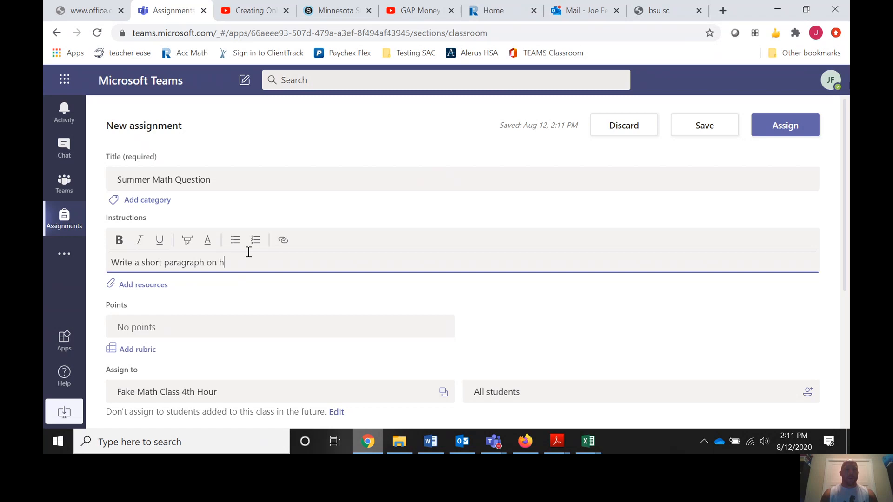
text(ow you used math this summer. )
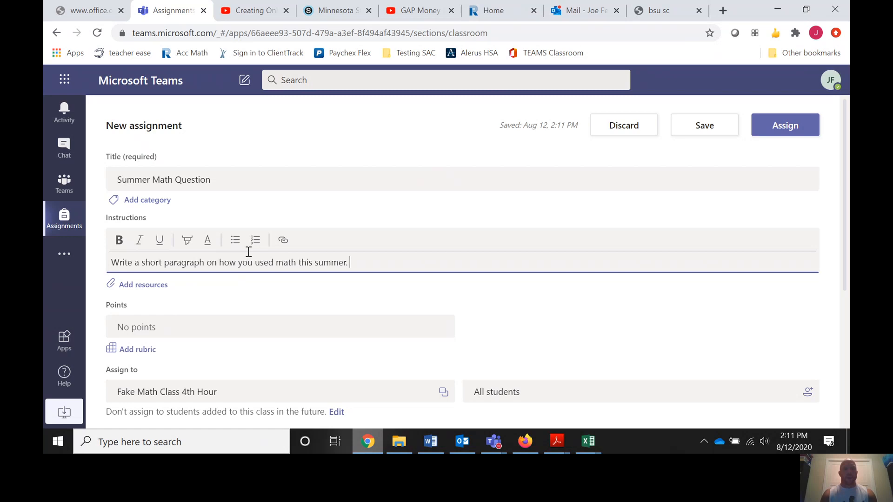
text( Use the blank Wor)
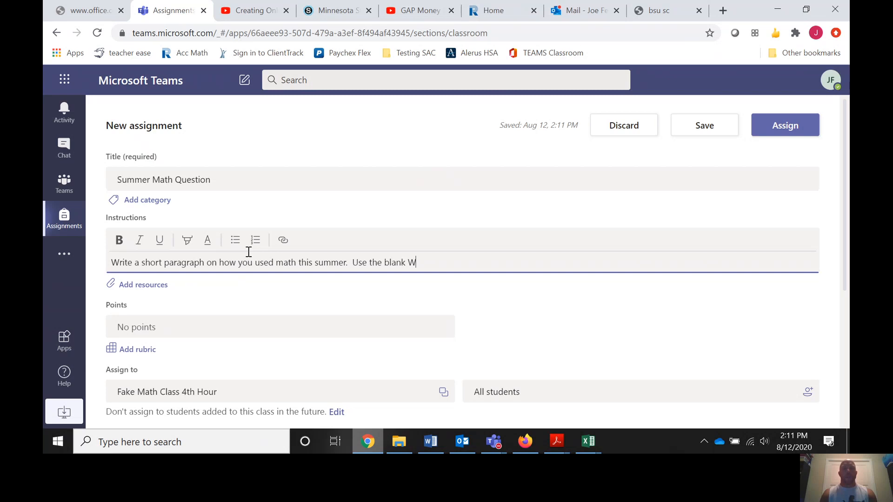
key(BackSpace)
text(rd Doc attached.)
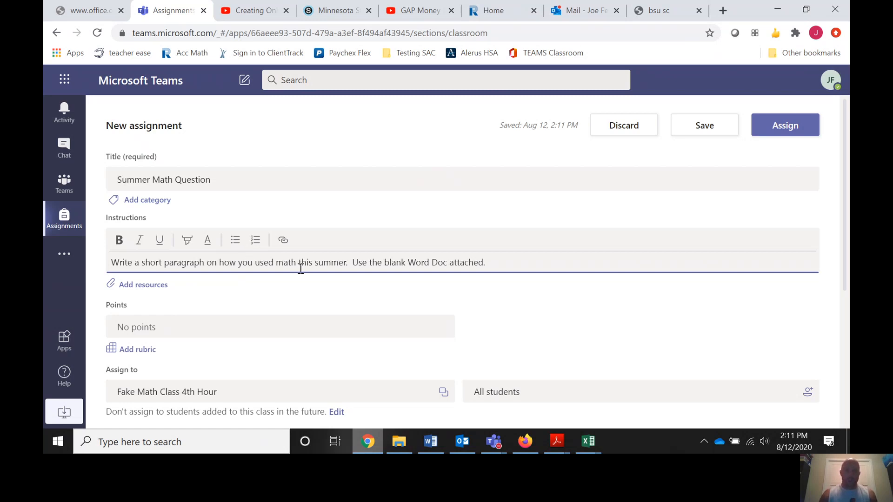
Attach a new Word document named "Summer Math Question Blank" to the assignment as a resource.
click(162, 292)
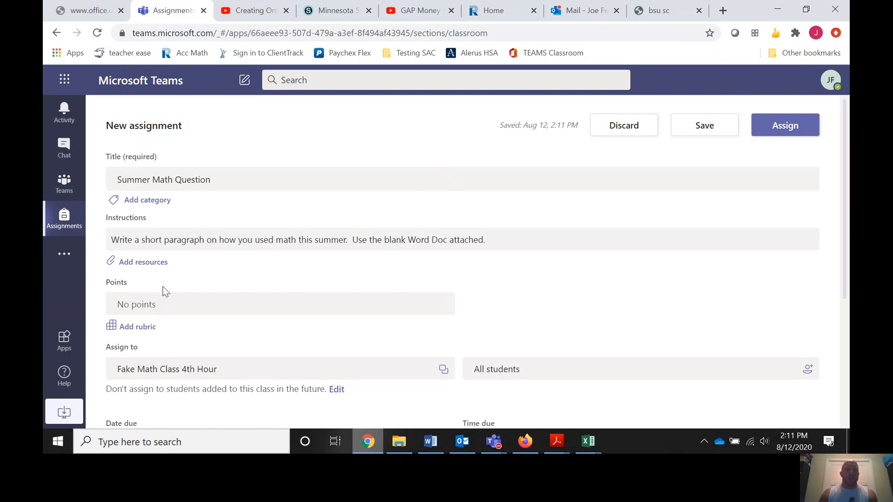
click(153, 263)
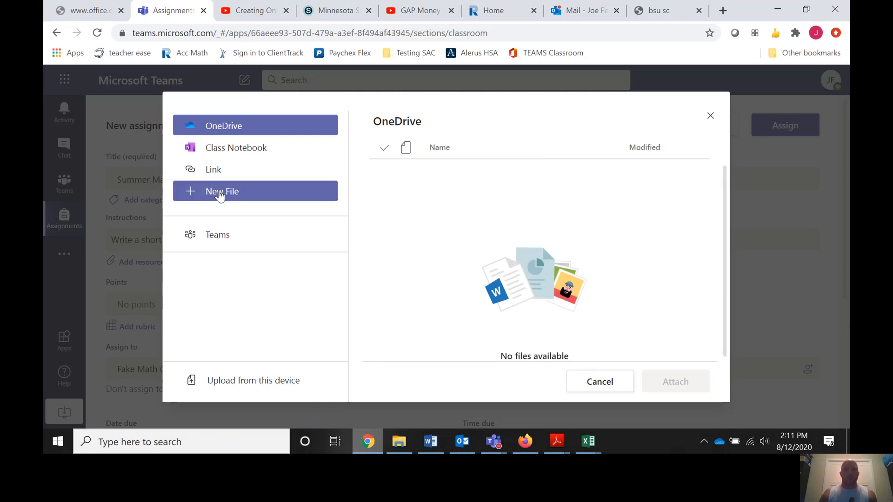
click(219, 195)
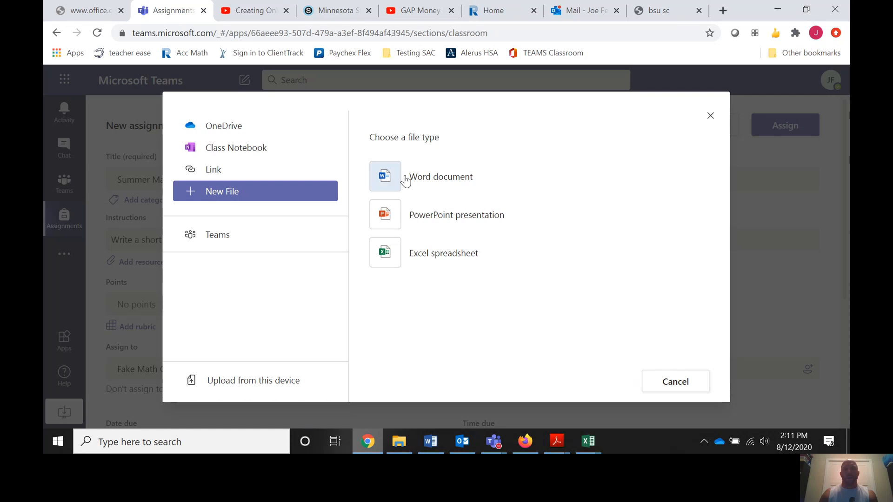
click(433, 184)
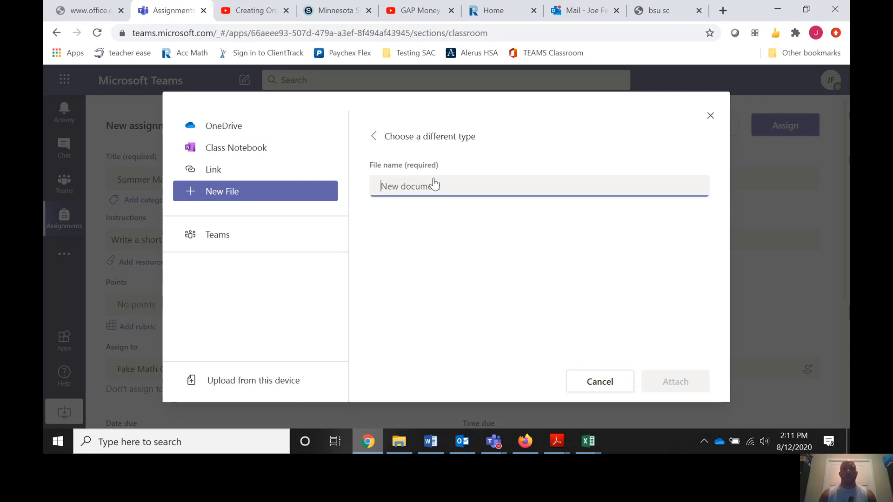
text(Sum)
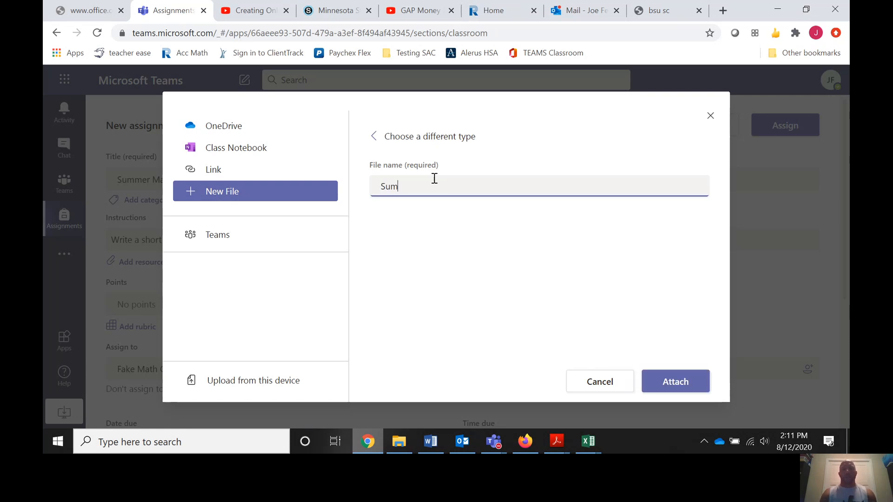
text(mer Math Question)
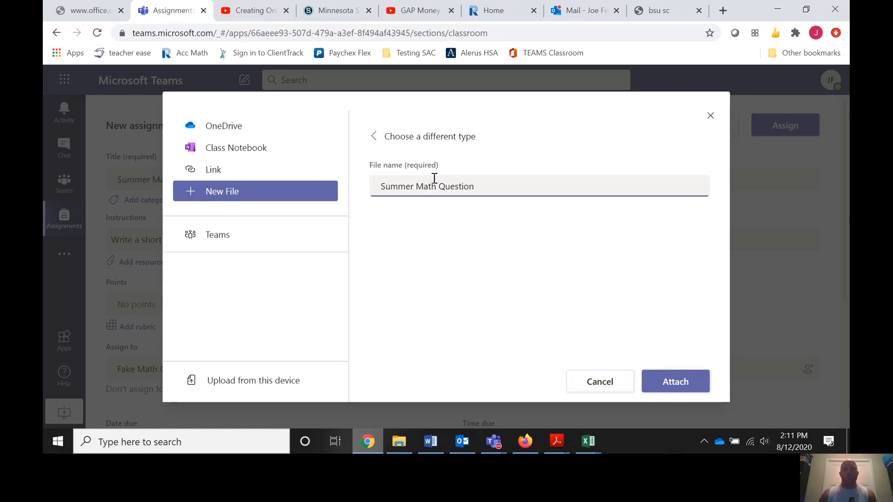
text( Blank)
click(678, 383)
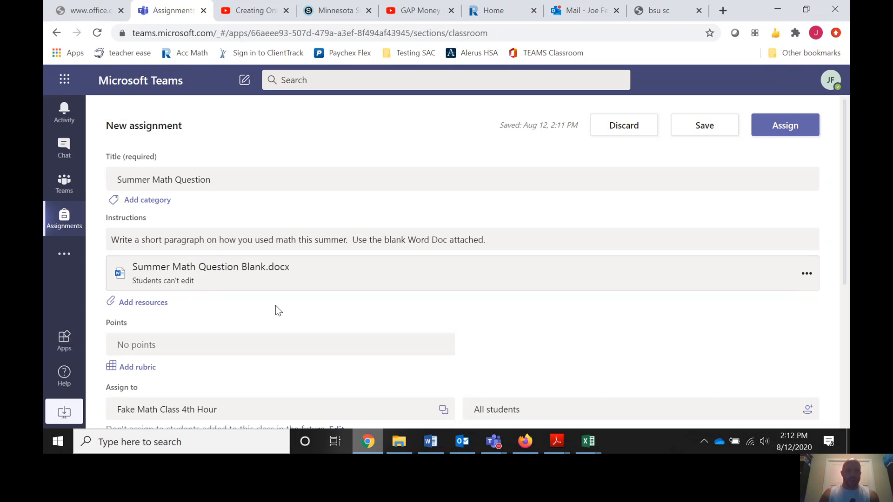
Set the attached Word document so students edit their own copy, and make the assignment worth 10 points.
click(805, 275)
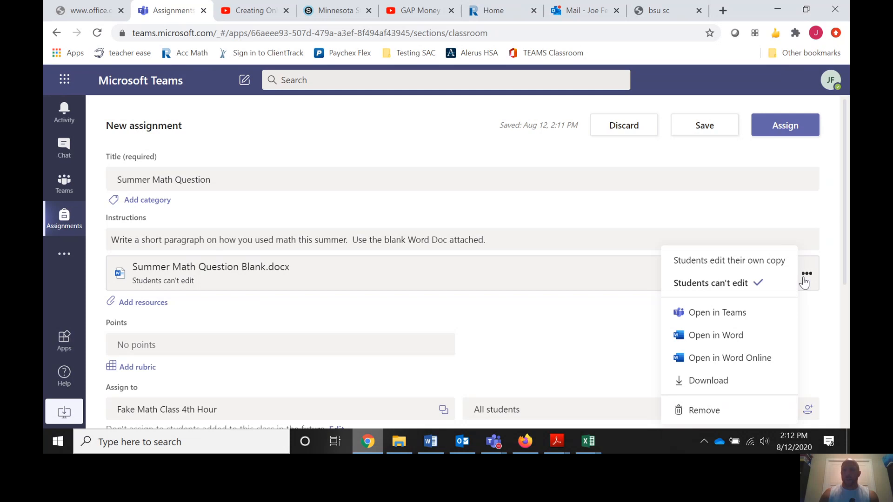
click(775, 261)
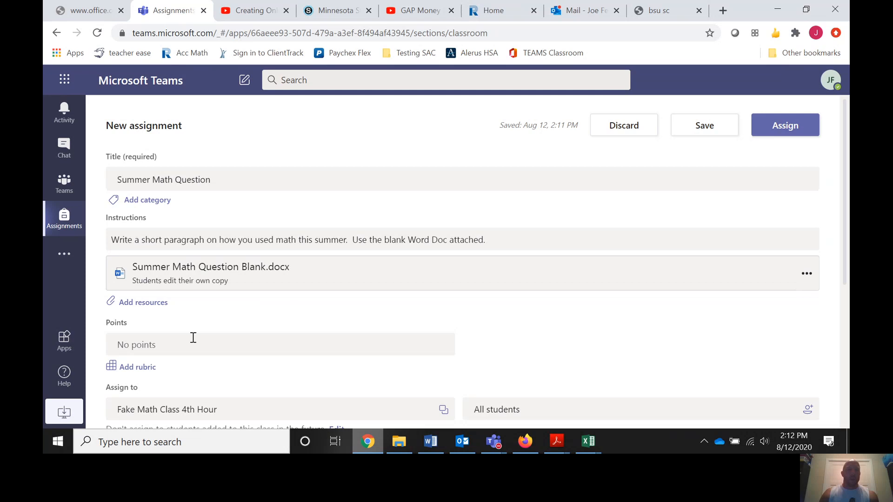
click(157, 346)
text(10)
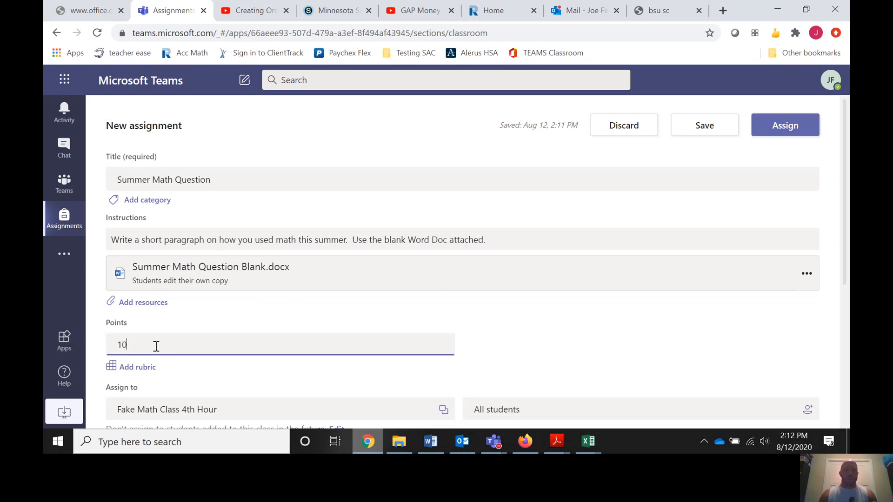
click(199, 308)
Review the options for assigning to students added to the class in the future, and close them without changes.
scroll(210, 318, down, 3)
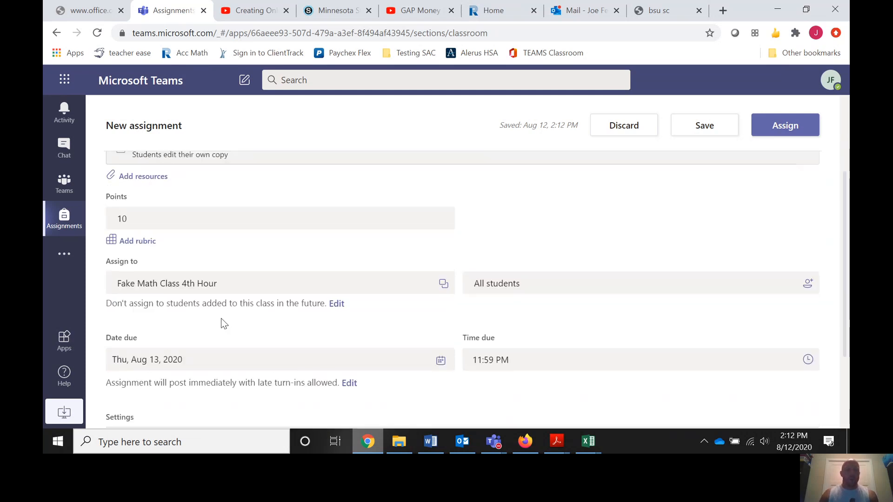
scroll(221, 321, up, 1)
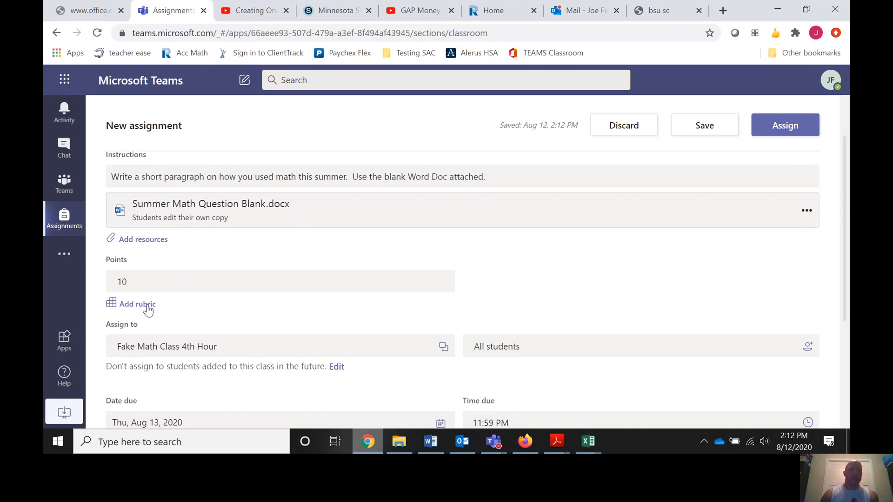
scroll(168, 304, down, 1)
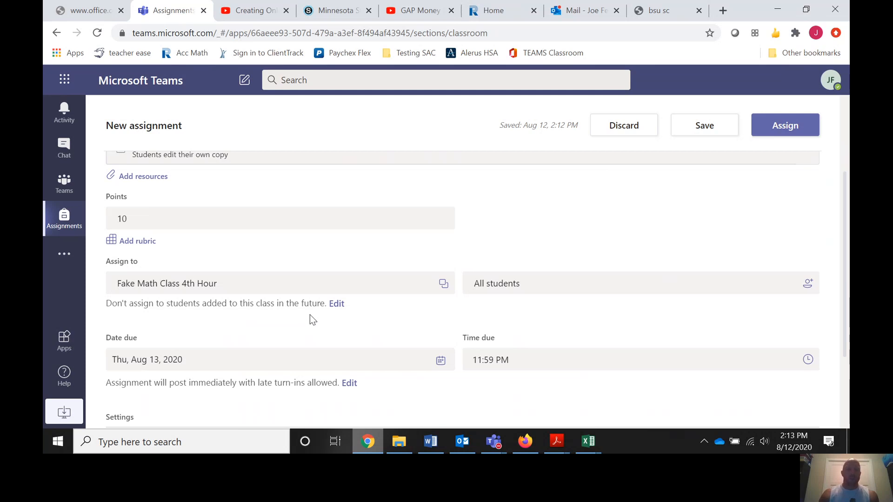
click(336, 305)
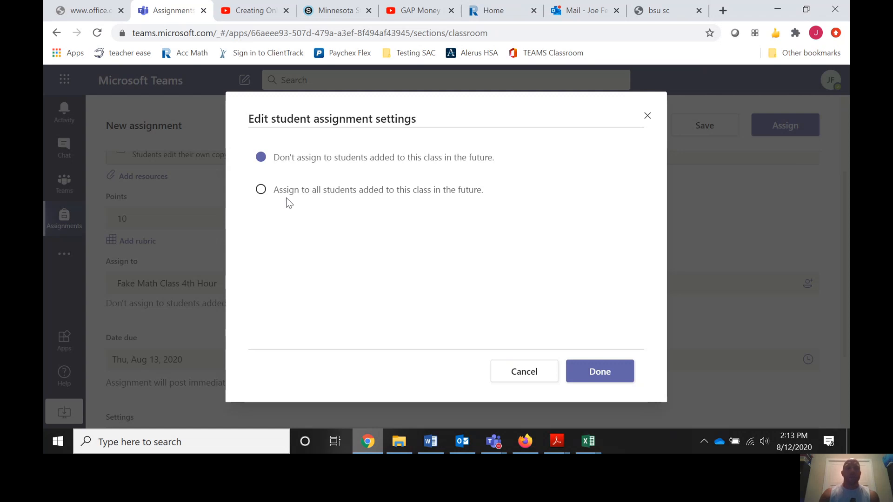
click(505, 375)
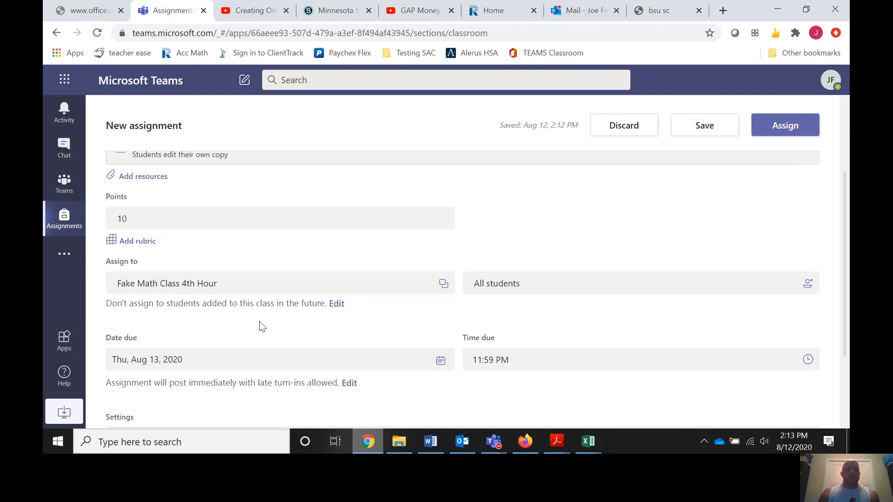
Set the assignment's due date to Friday, August 21, 2020.
scroll(259, 325, down, 2)
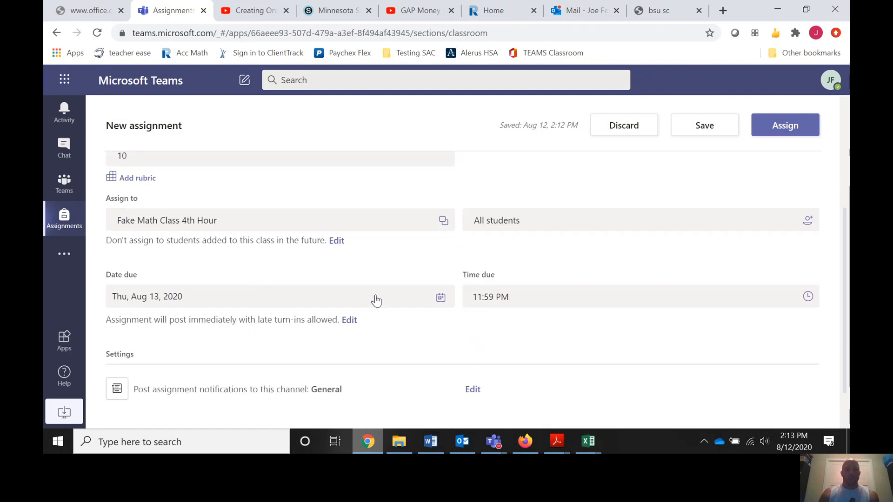
click(441, 298)
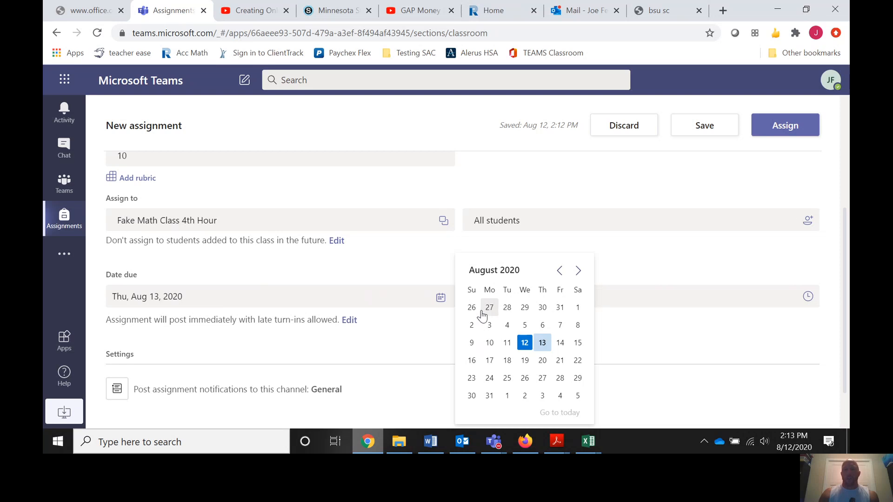
click(558, 361)
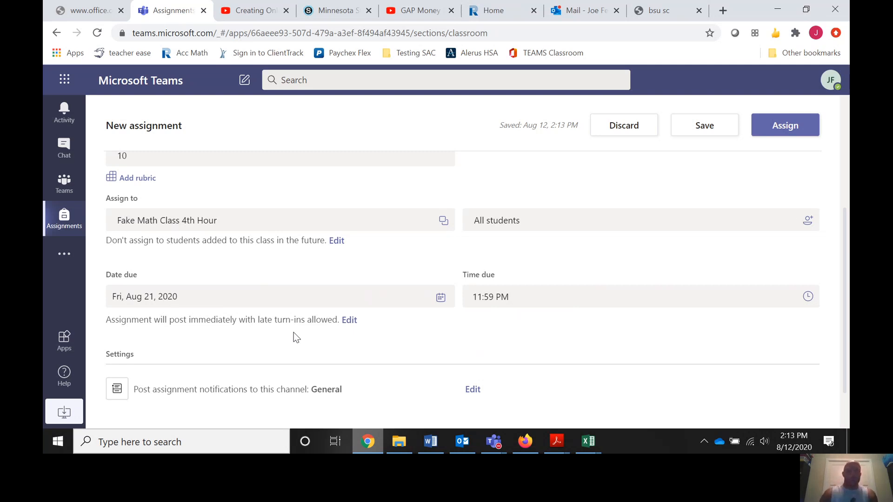
Enable scheduling the assignment to post in the future in the assignment timeline, keeping August 13, 2020 at 9:00 AM.
click(350, 321)
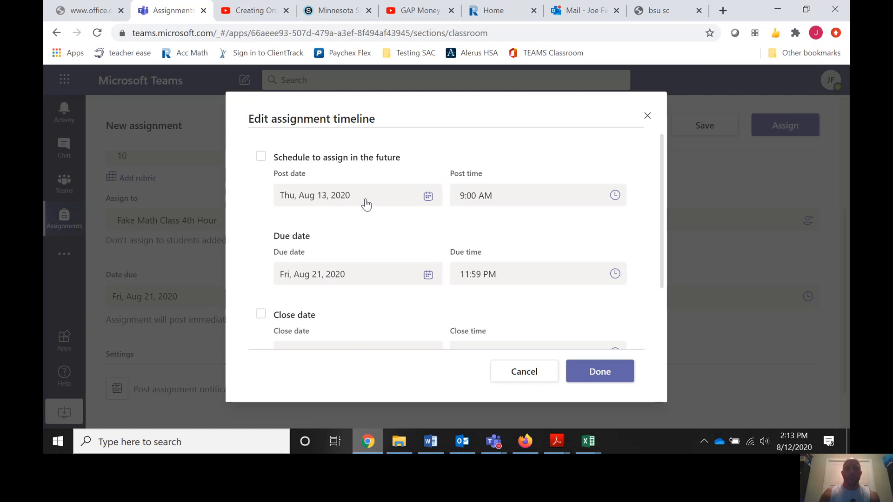
click(263, 158)
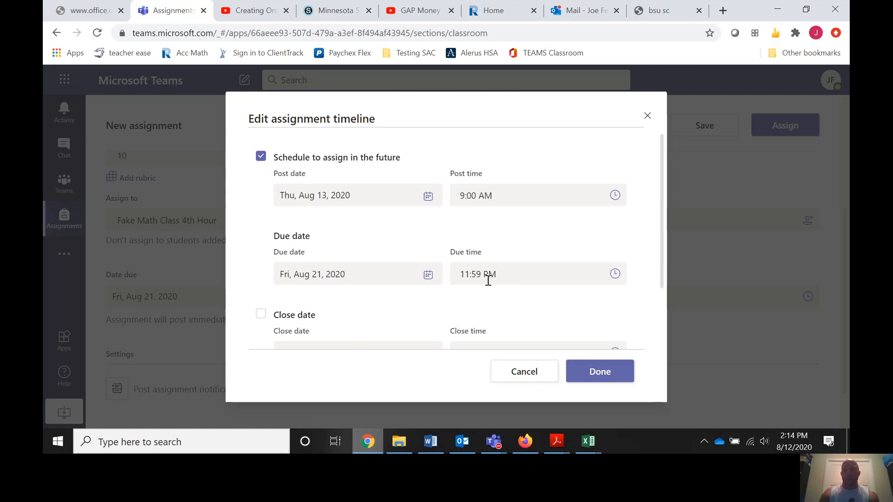
scroll(371, 242, down, 2)
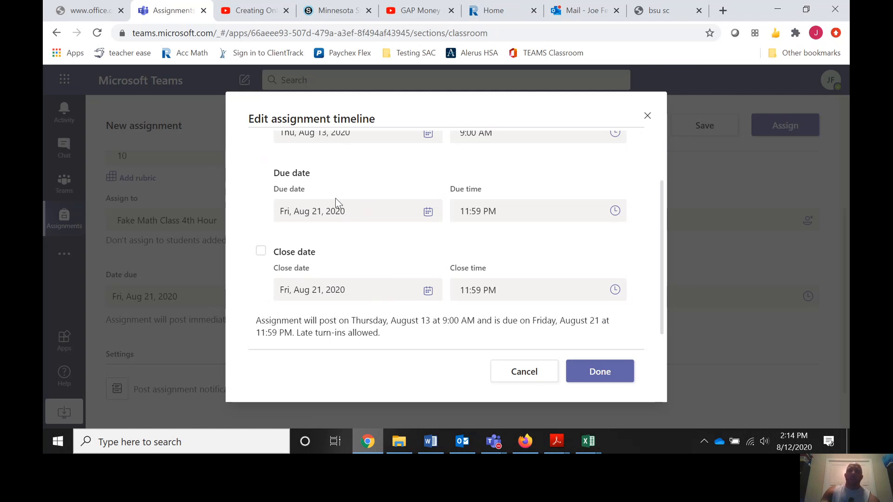
scroll(336, 199, up, 2)
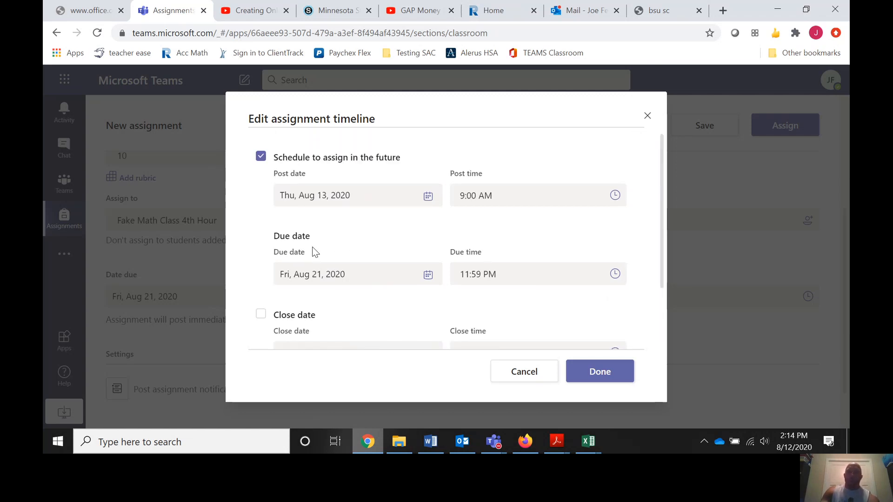
Set the assignment's close date to Thursday, October 8, 2020, and apply the edited timeline.
scroll(339, 289, down, 1)
scroll(341, 288, down, 3)
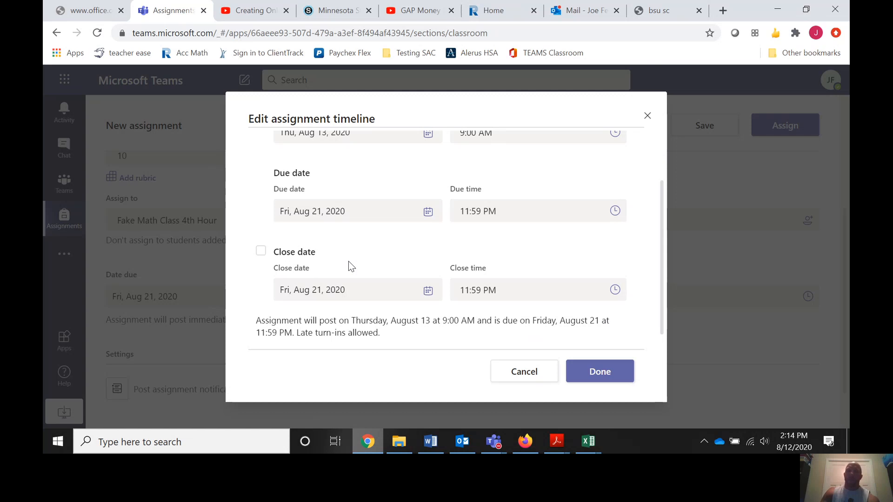
click(426, 292)
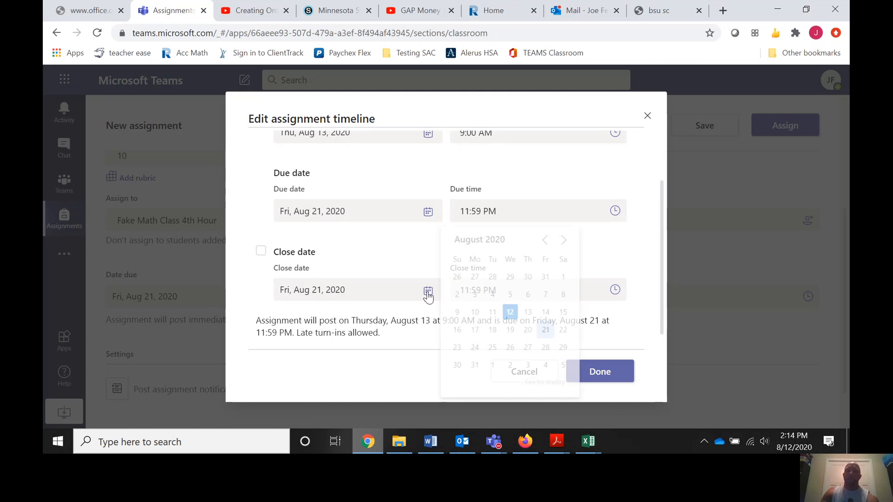
click(565, 245)
click(565, 246)
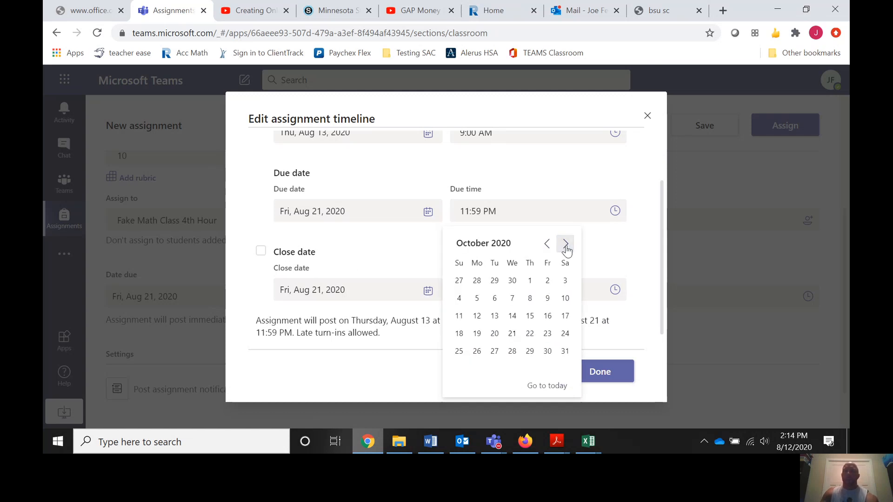
click(547, 298)
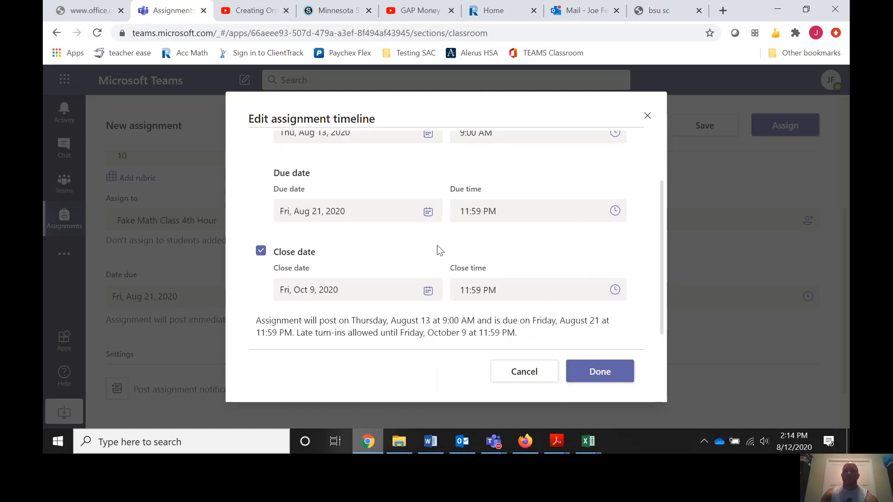
click(427, 292)
click(530, 299)
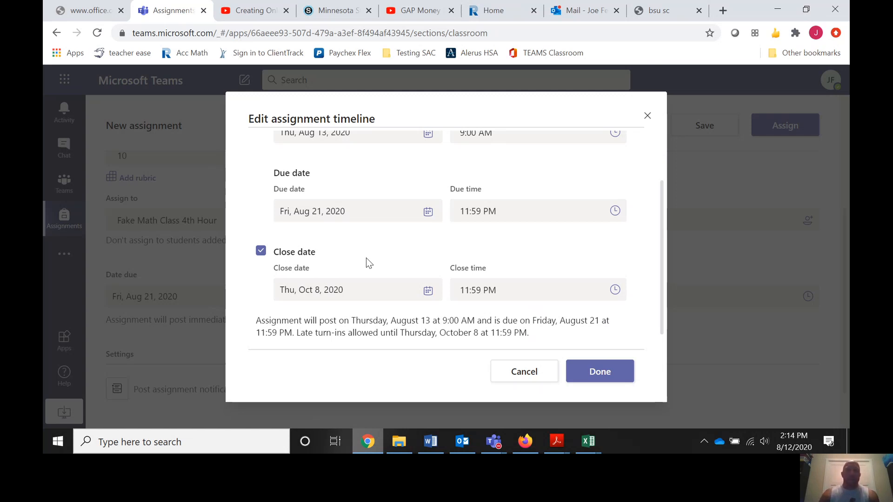
click(601, 372)
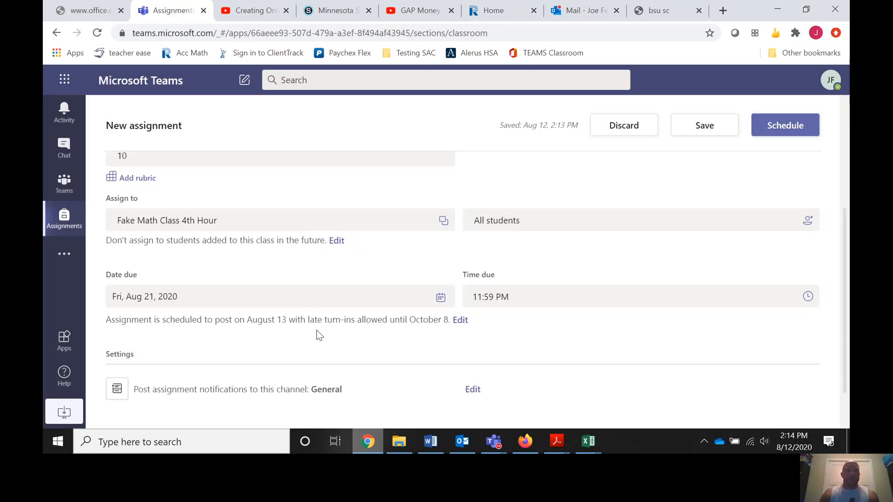
Review the completed assignment details and schedule the Summer Math Question assignment.
scroll(318, 330, down, 1)
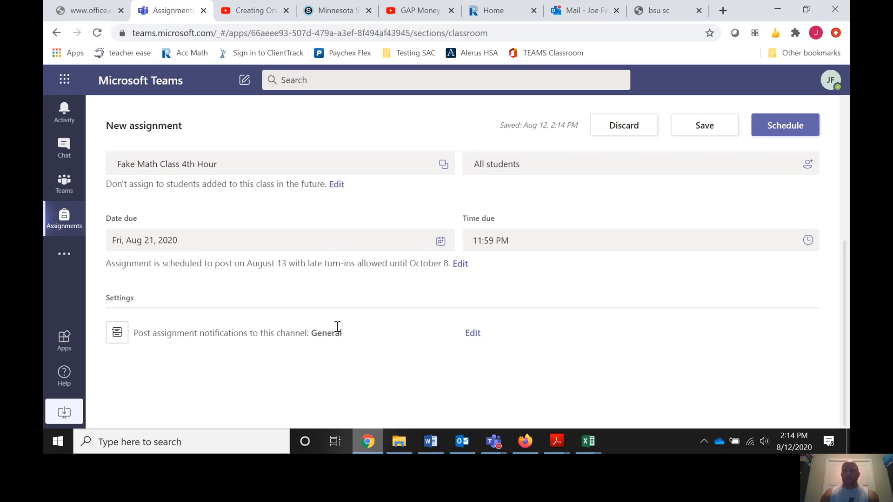
scroll(630, 282, up, 2)
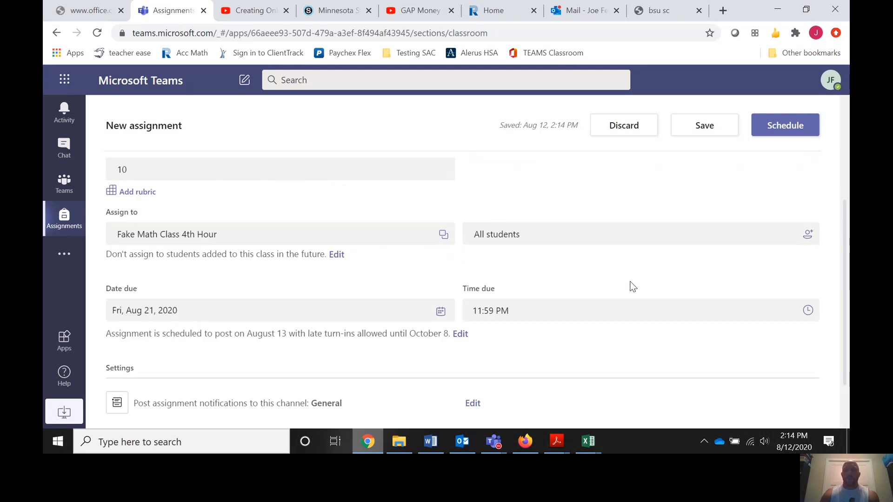
scroll(632, 286, up, 3)
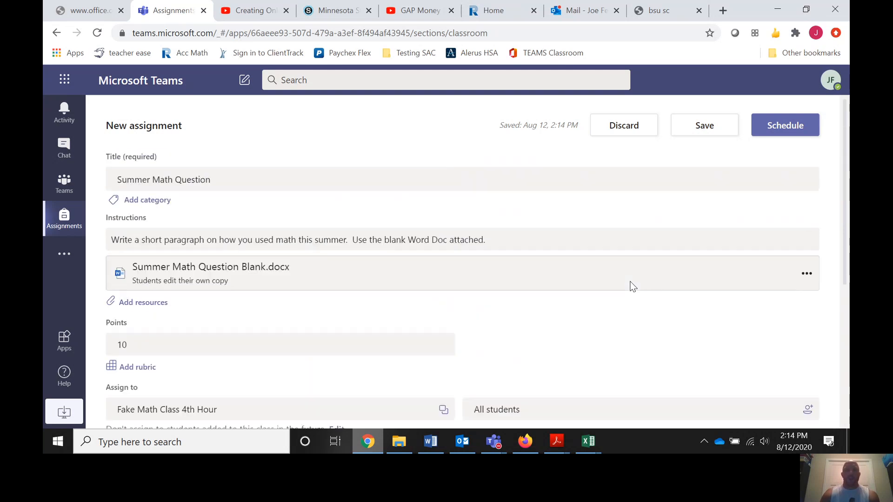
click(786, 128)
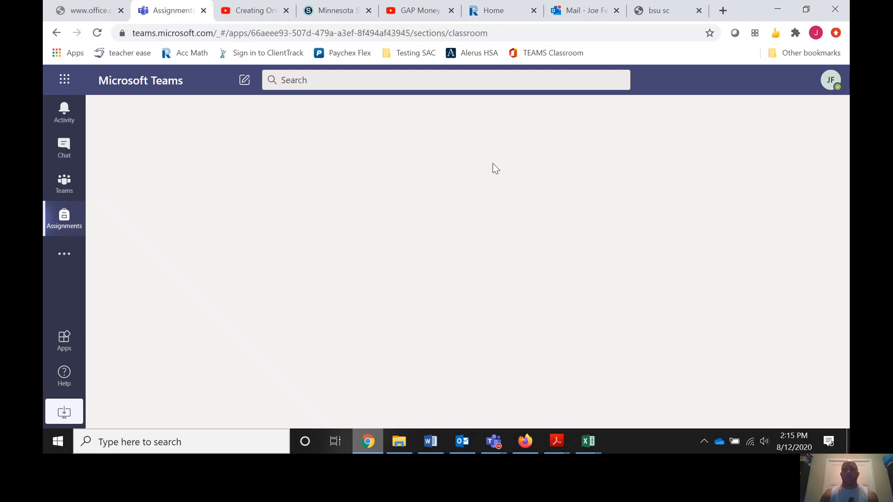
Switch to the student's Teams session in Firefox and check the General channel posts of Fake Math Class 4th Hour.
click(525, 442)
click(156, 188)
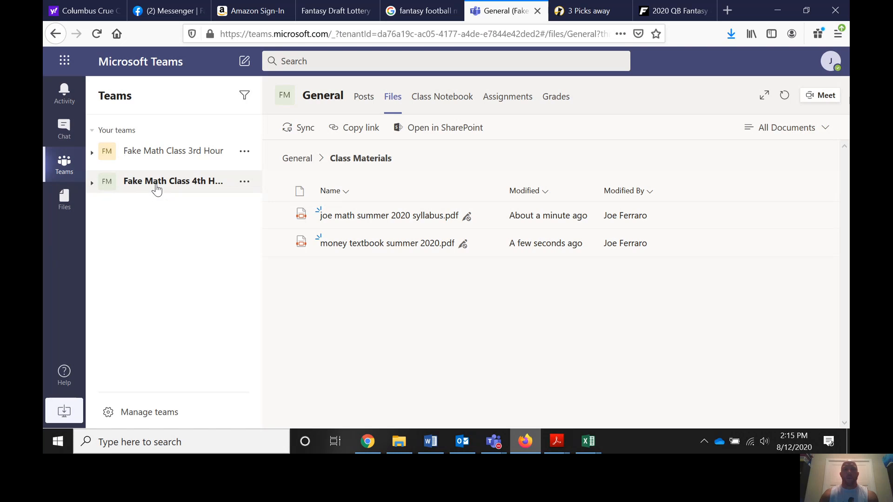
click(155, 186)
click(132, 204)
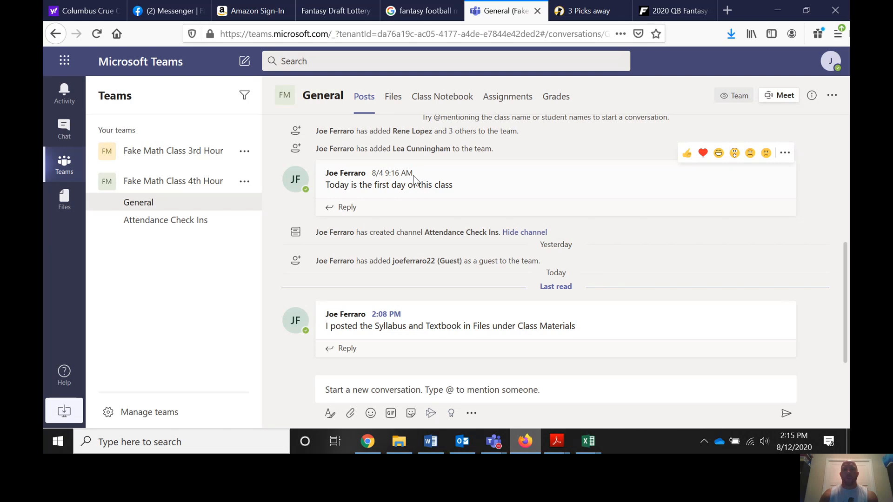
Return to the teacher's Teams session in Chrome and check the General channel posts of Fake Math Class 4th Hour.
click(367, 442)
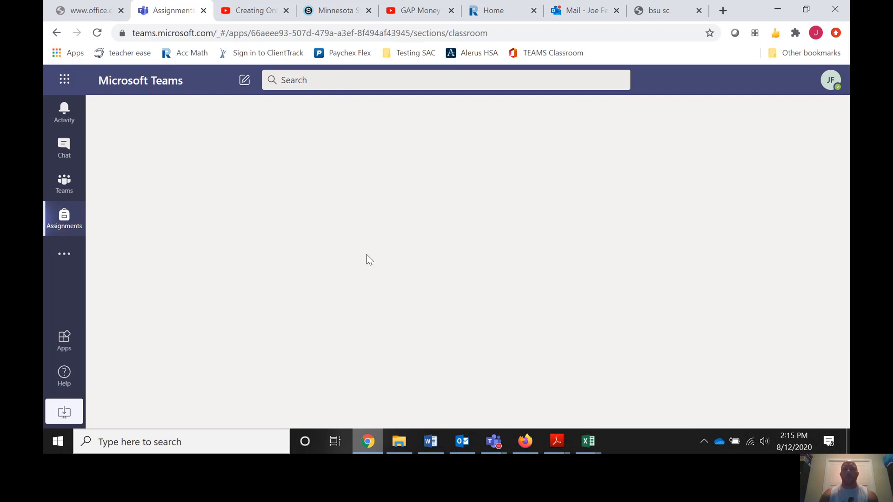
click(63, 193)
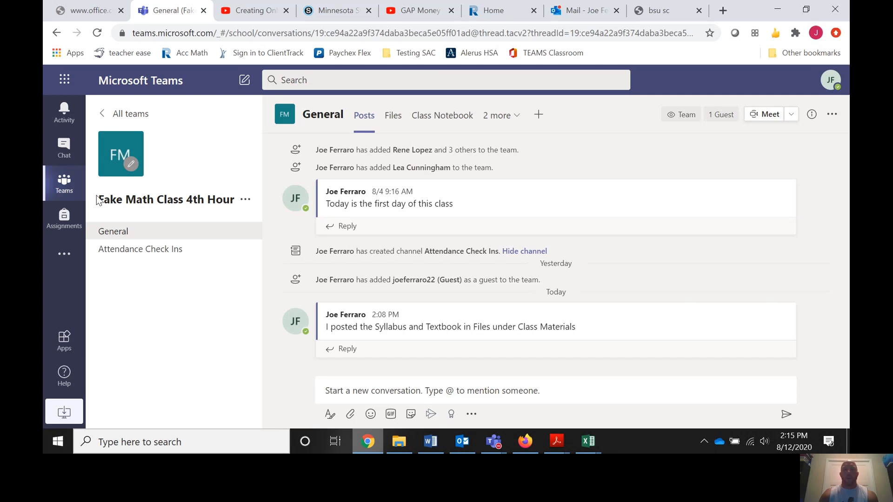
click(120, 233)
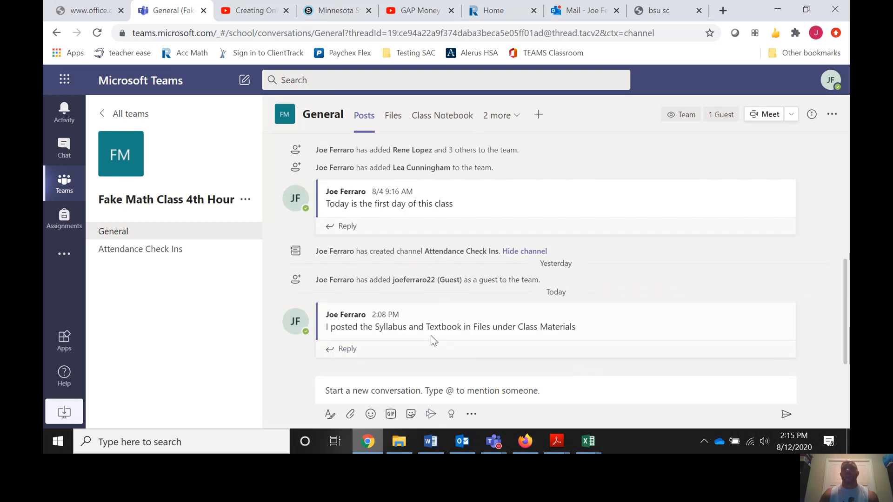
mouse_move(429, 335)
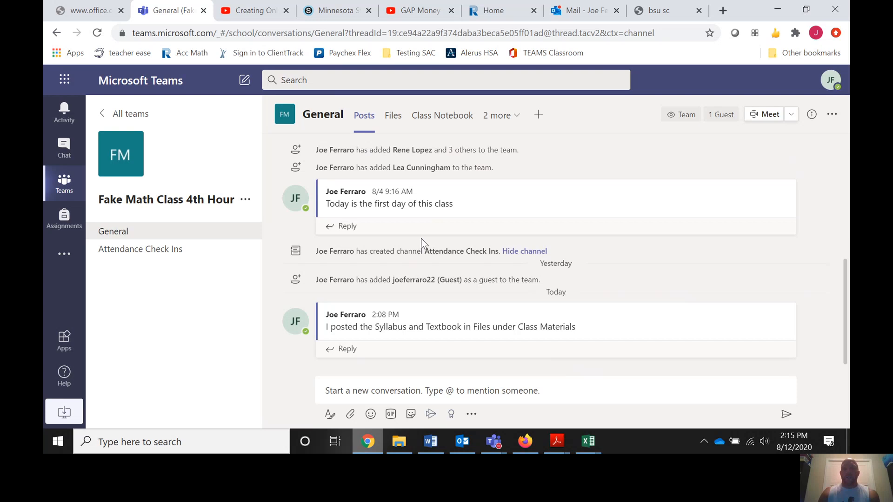
Open the scheduled Summer Math Question for editing from the class's assignments.
click(511, 118)
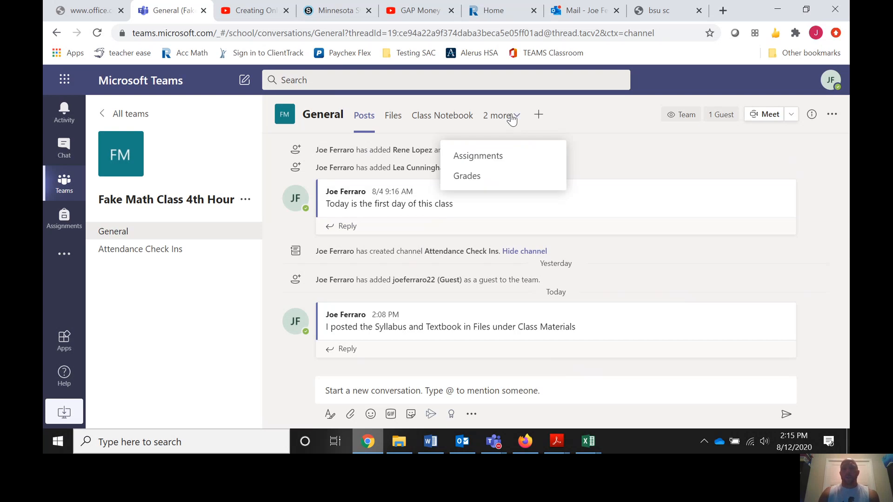
click(494, 156)
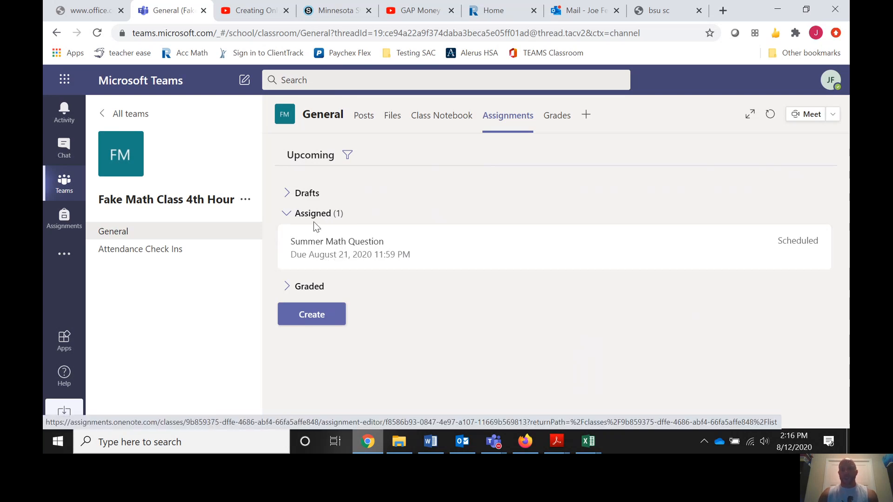
click(359, 246)
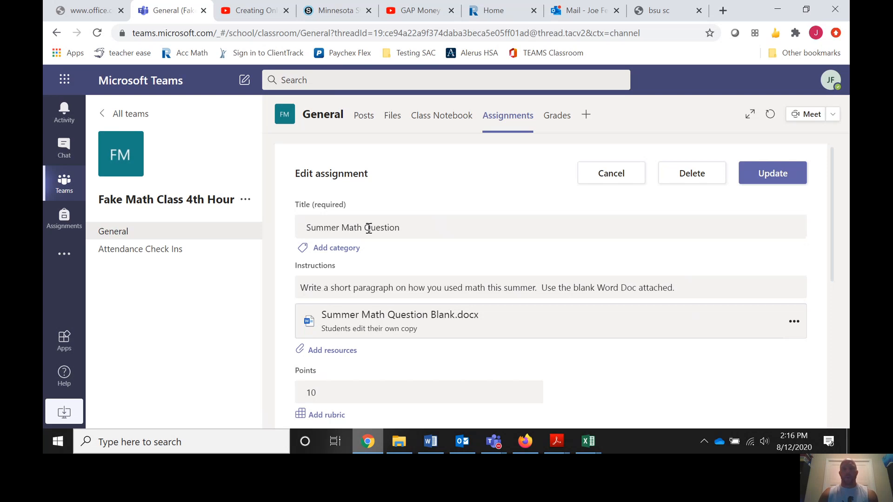
Examine the scheduled assignment's instructions, attachment, points, recipients, due date and notification settings.
scroll(388, 251, down, 3)
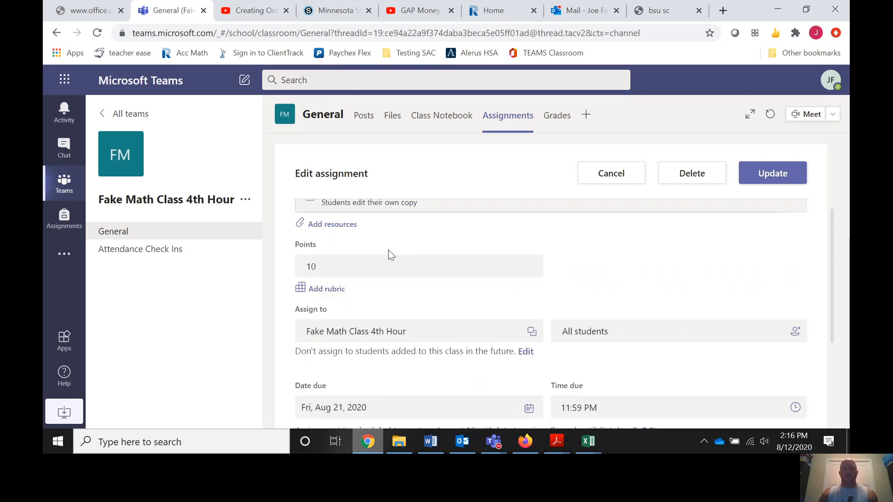
scroll(389, 251, down, 4)
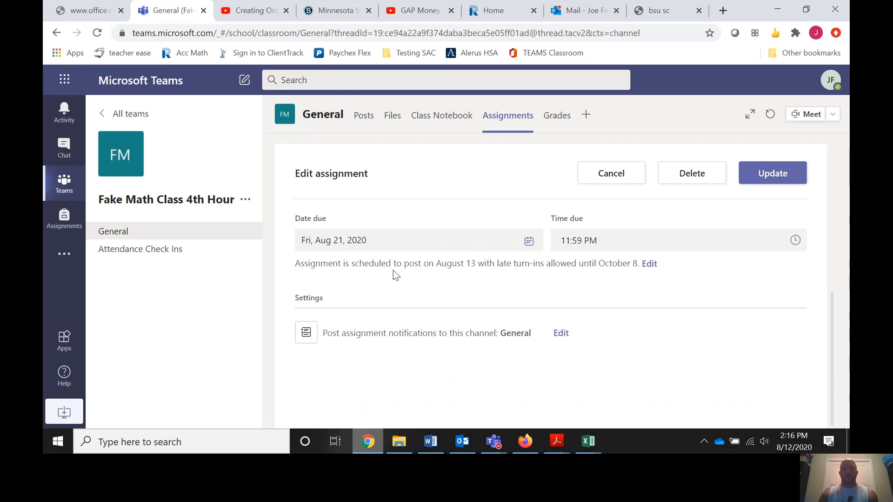
scroll(400, 281, up, 2)
scroll(402, 282, down, 1)
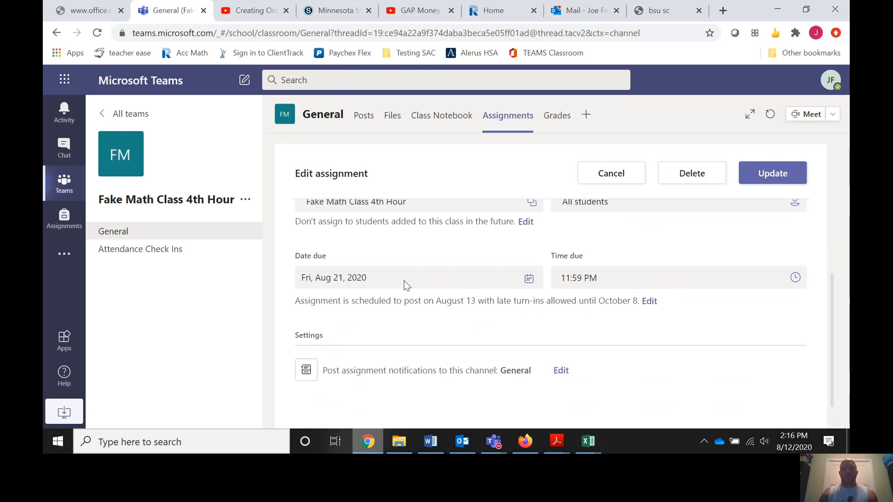
scroll(405, 284, up, 1)
scroll(407, 286, up, 1)
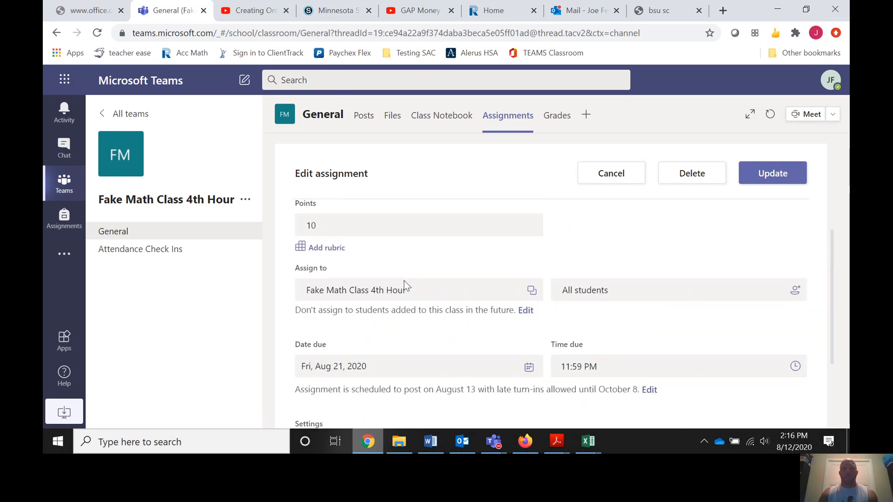
scroll(404, 285, up, 3)
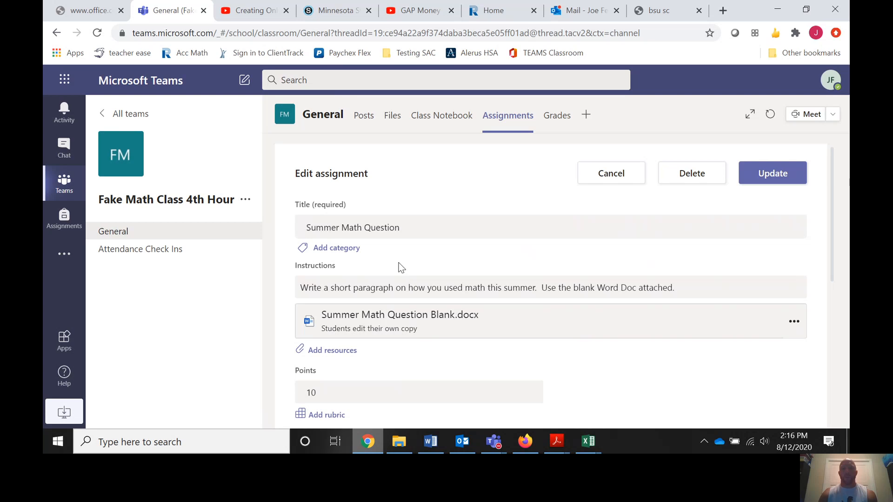
scroll(405, 233, down, 3)
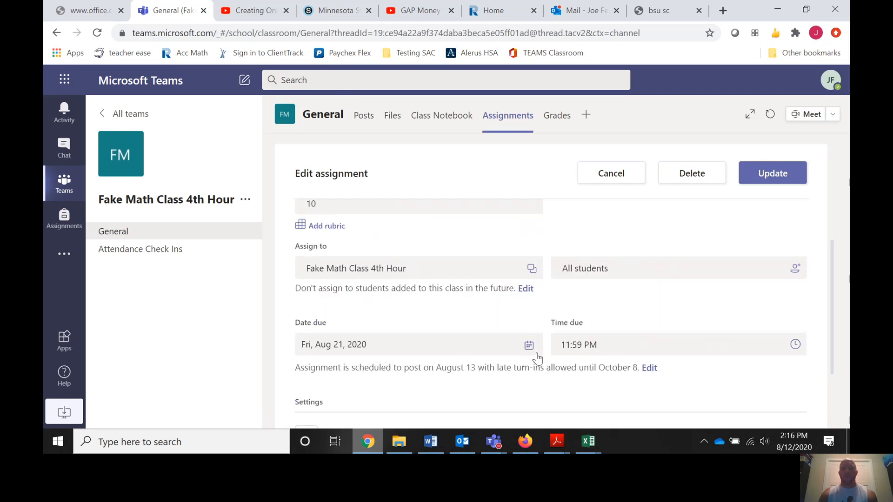
click(530, 352)
click(647, 358)
scroll(505, 335, down, 1)
scroll(506, 333, up, 5)
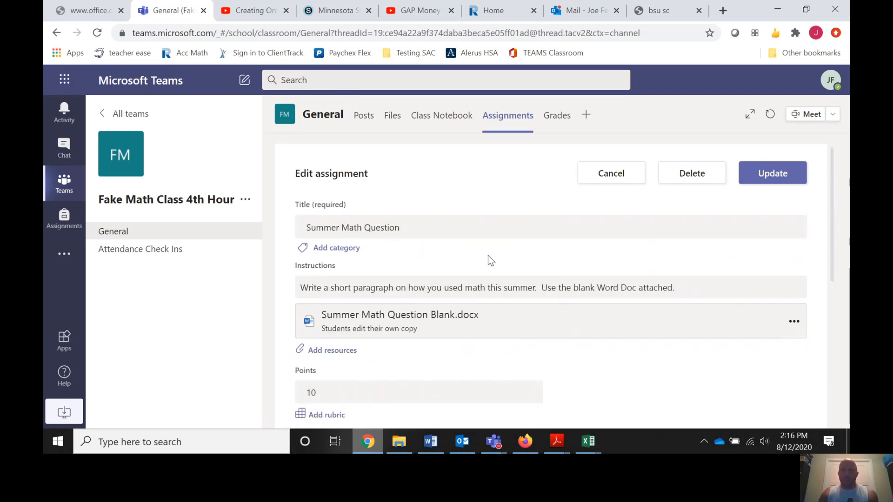
scroll(487, 256, down, 3)
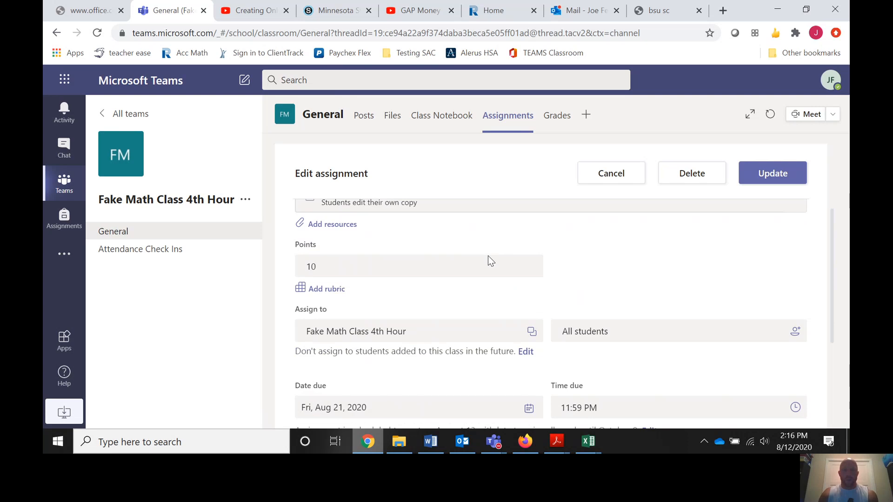
scroll(487, 261, down, 1)
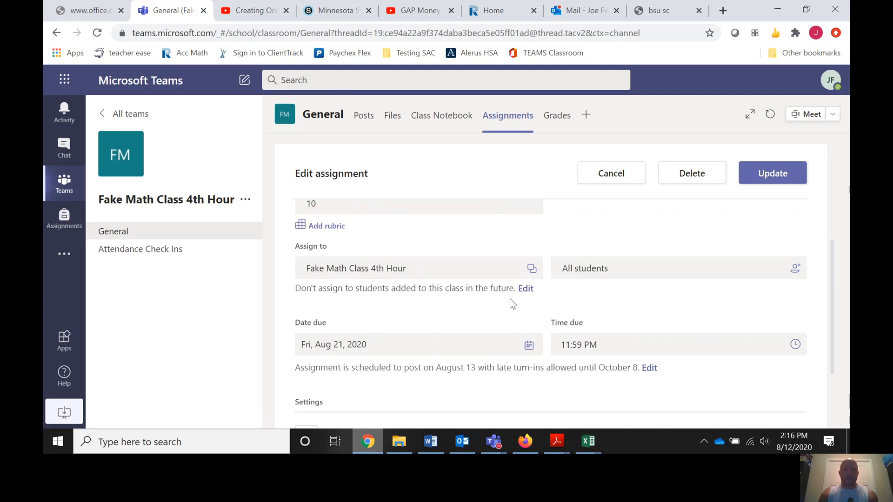
scroll(510, 299, down, 1)
scroll(510, 303, down, 1)
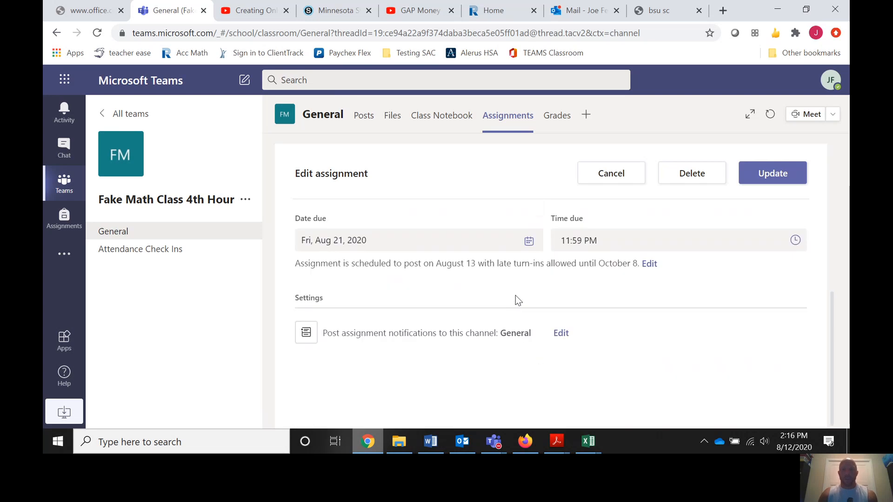
Turn off future scheduling in the assignment timeline and assign Summer Math Question immediately.
click(654, 264)
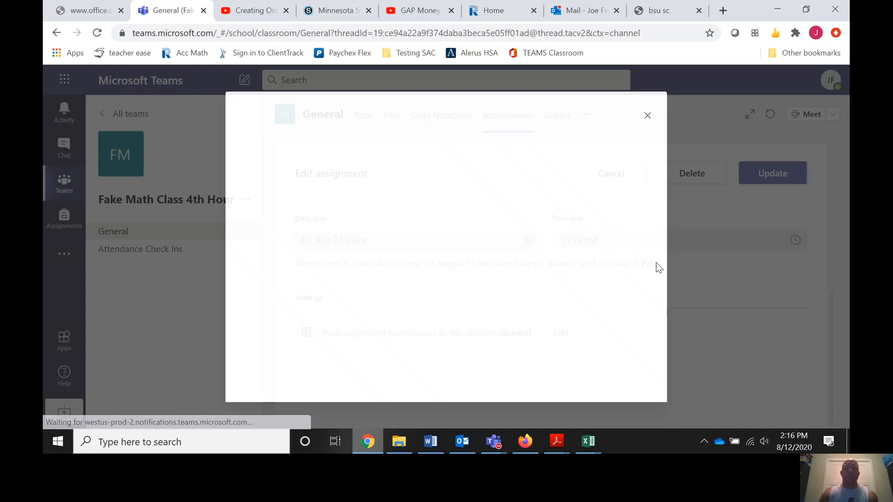
click(261, 158)
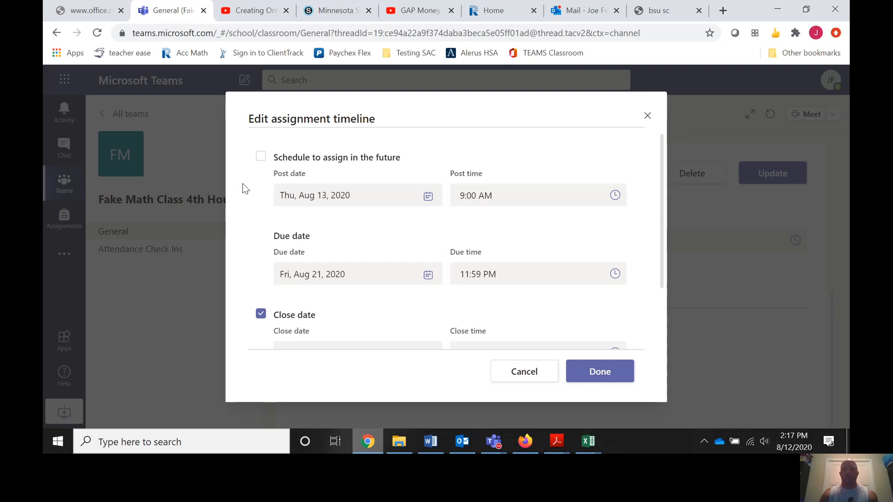
click(599, 372)
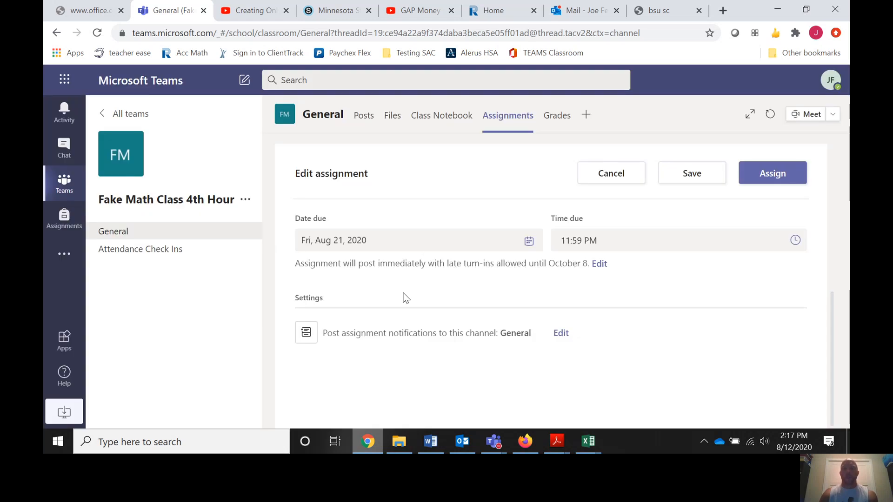
click(772, 179)
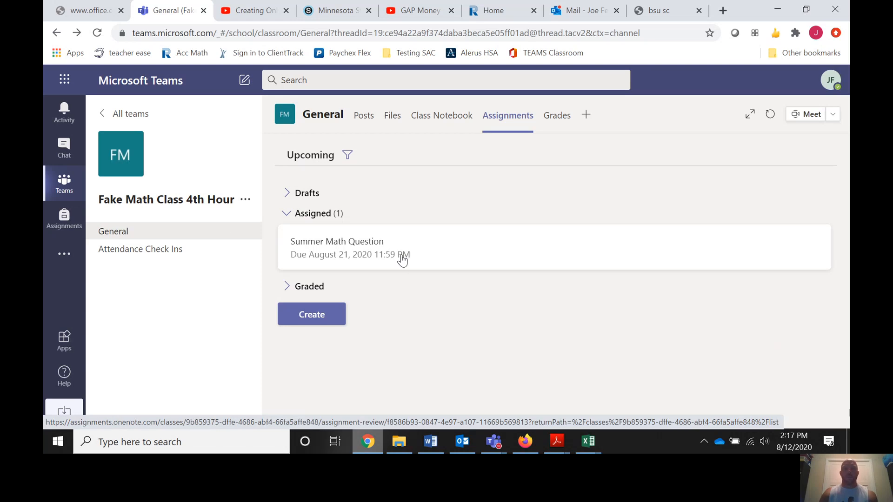
Check the General channel posts for the assignment notification, and return to the class's assignment list.
click(112, 231)
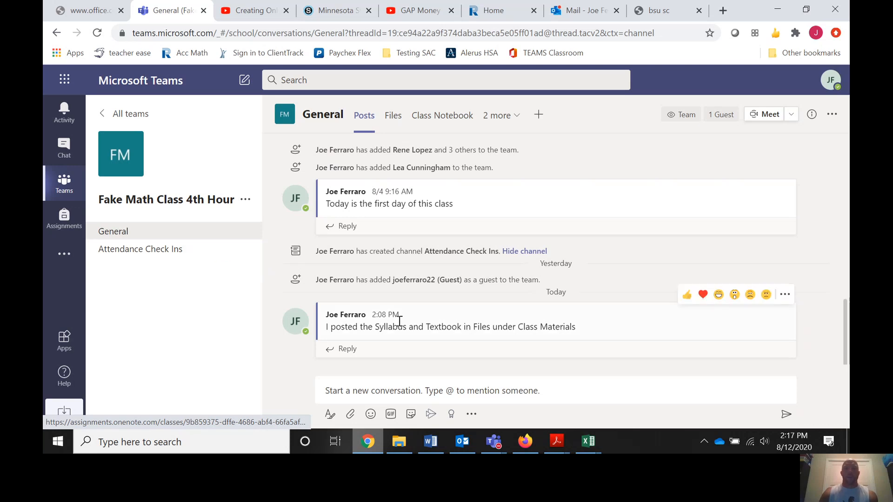
click(496, 115)
click(485, 158)
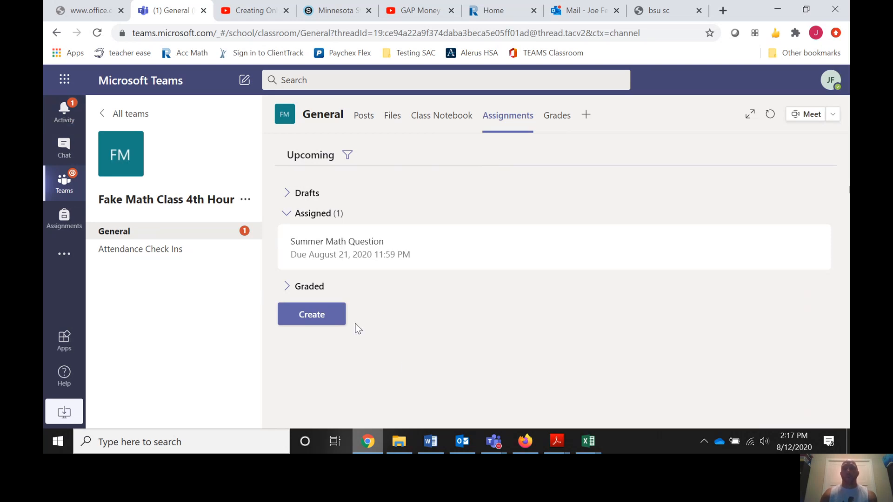
Switch to the student's Teams session in Firefox and open the Word document attached to the Summer Math Question assignment.
click(526, 442)
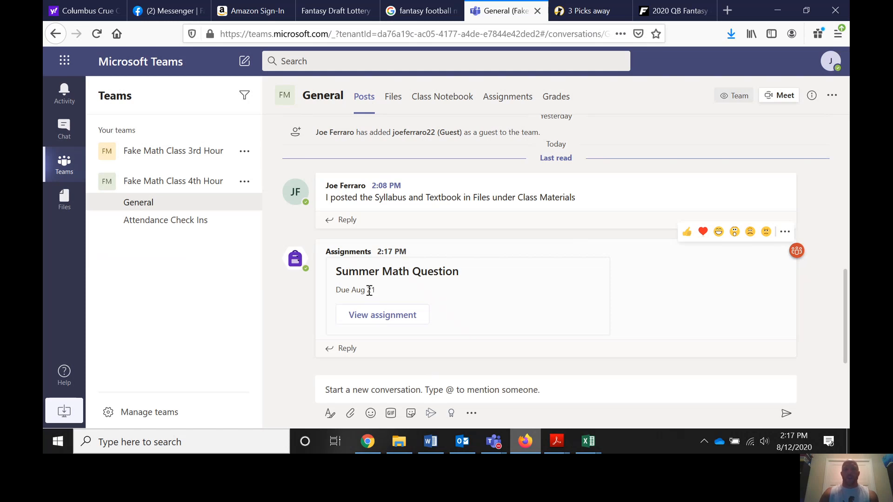
click(507, 98)
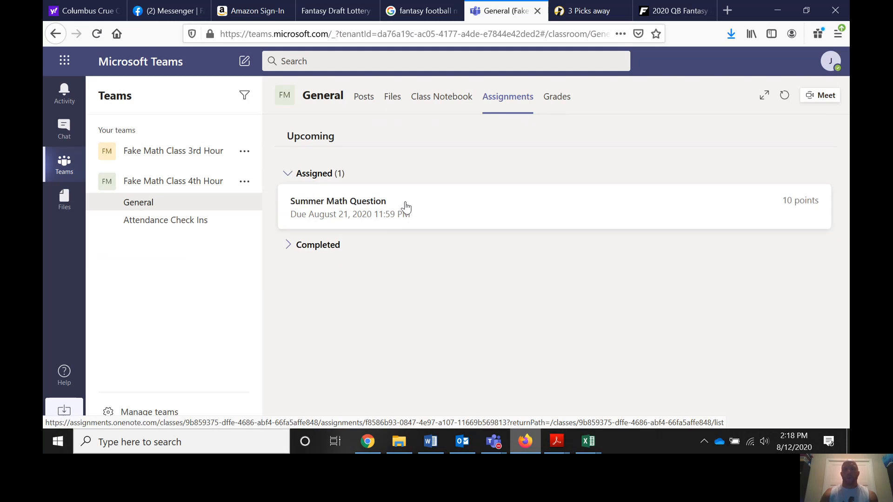
click(407, 208)
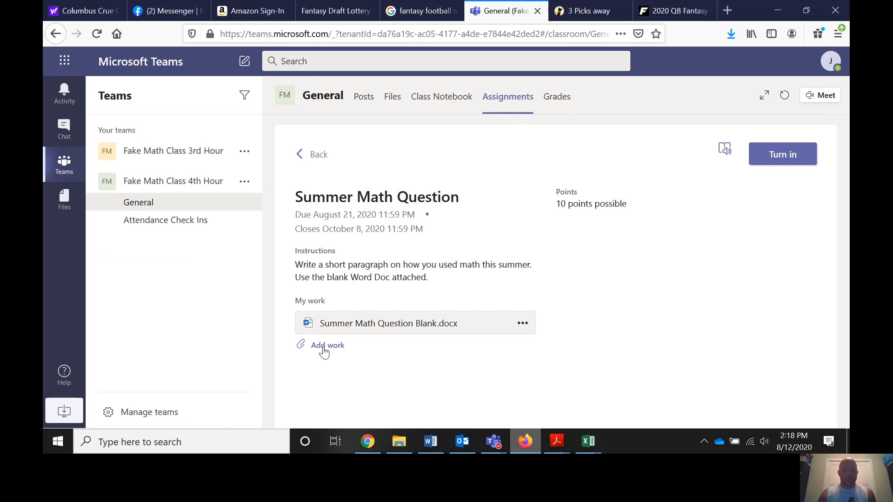
click(351, 325)
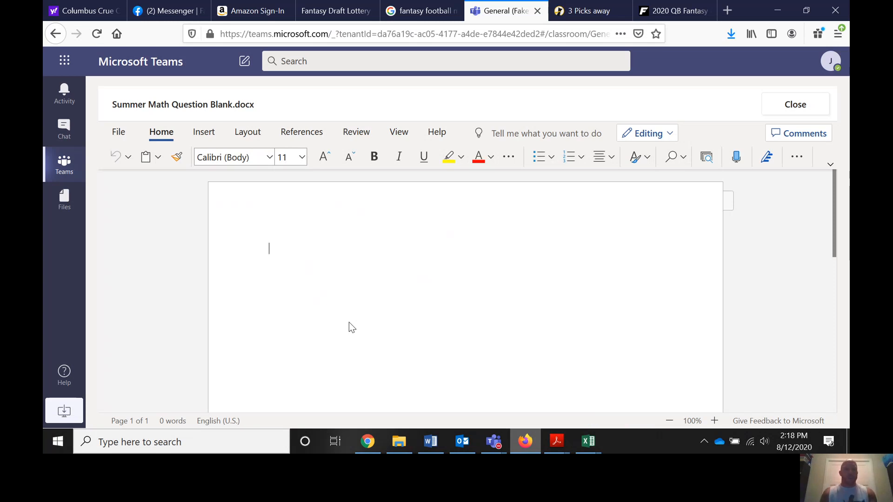
Write "This summer I bought $80 worth of fireworks. I paid with a $100 bill, and got $20 change." in the blank document.
text(This summer )
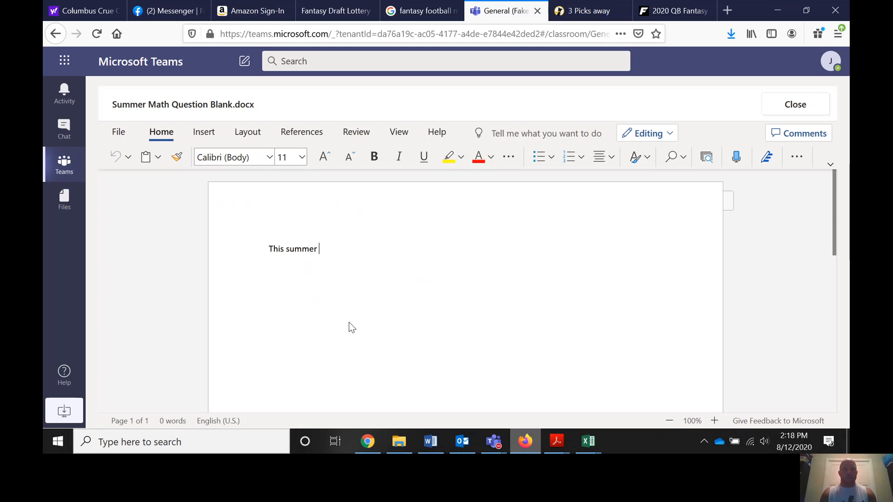
text(I bu)
text(ught )
text($80)
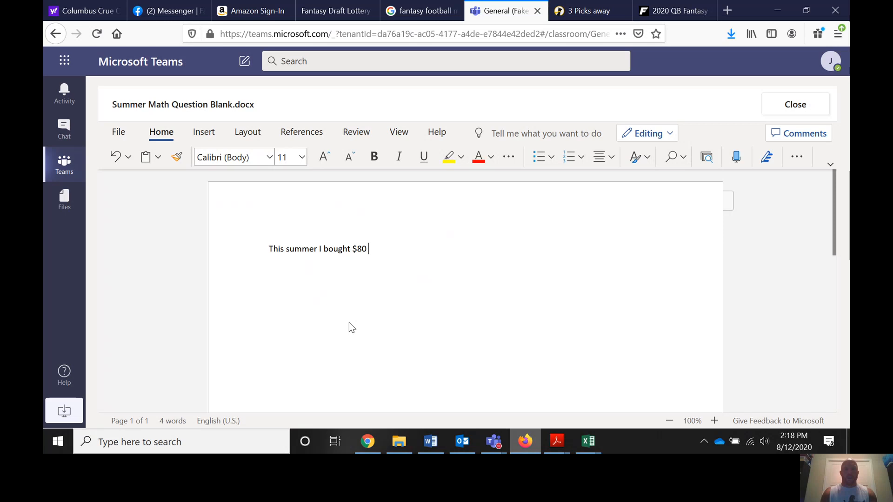
text( worth of firework)
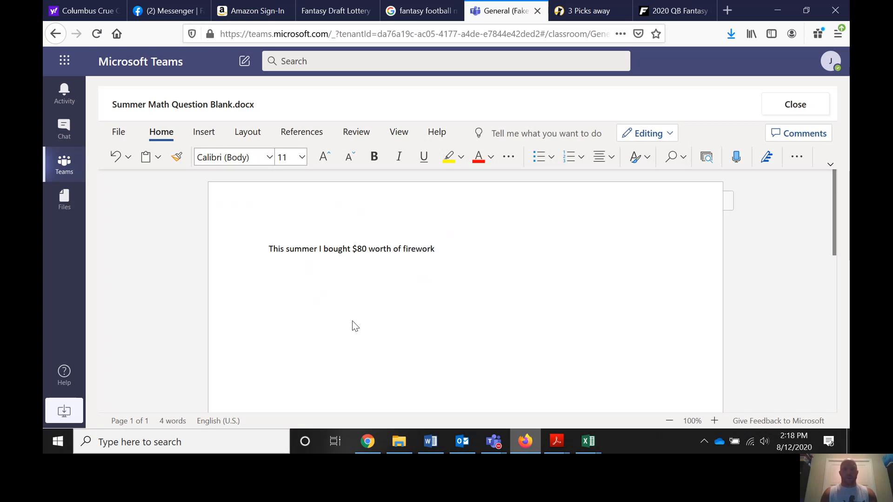
text(s.  I paid with a )
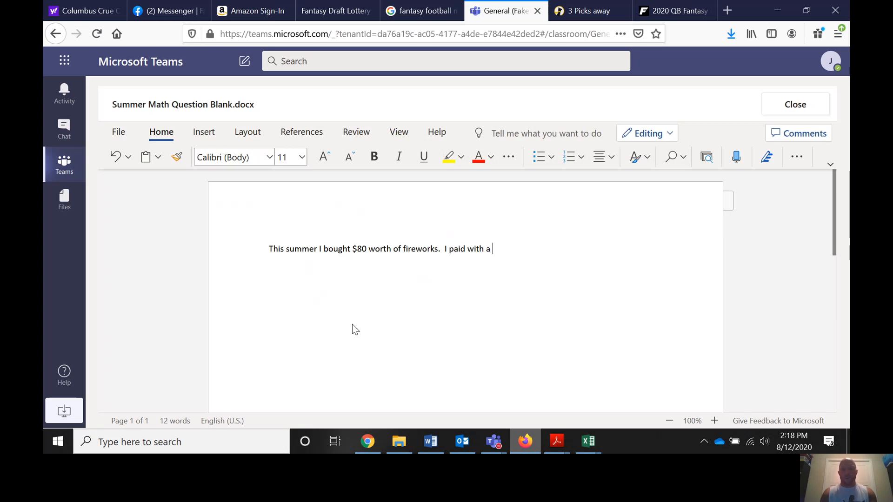
text($100 bill, and )
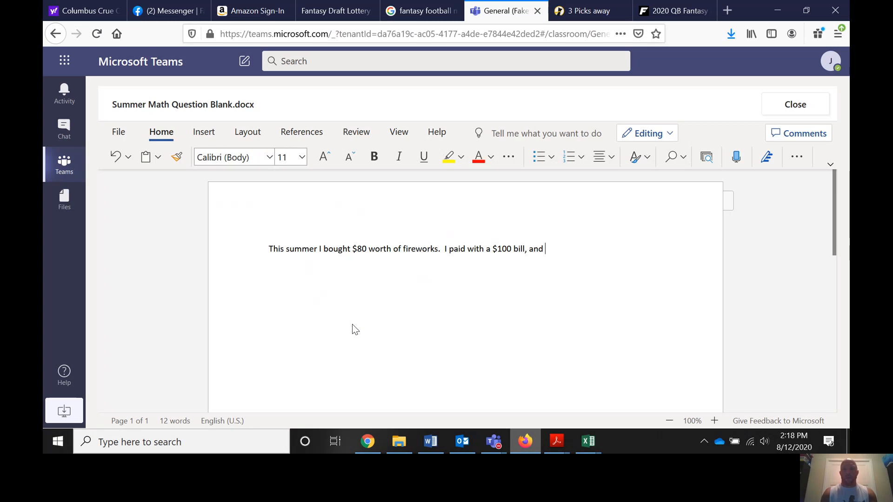
text(got $20 change.)
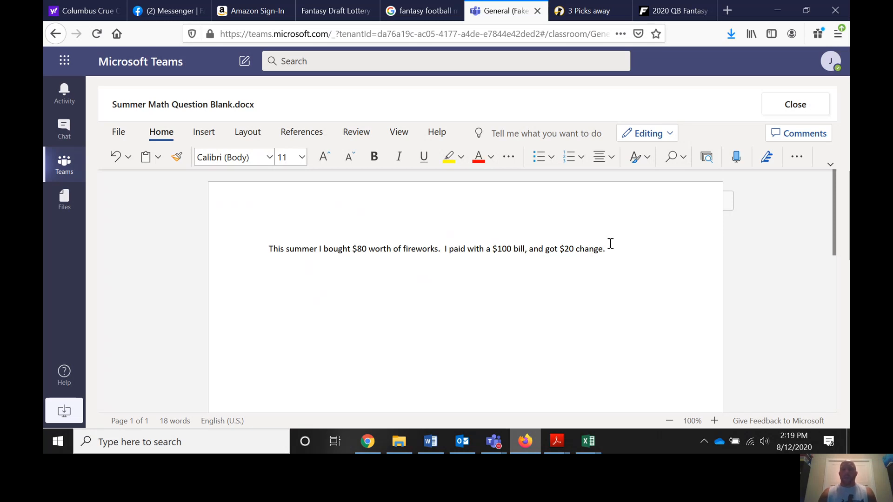
Close the completed Word document and turn in the Summer Math Question assignment as the student.
click(785, 106)
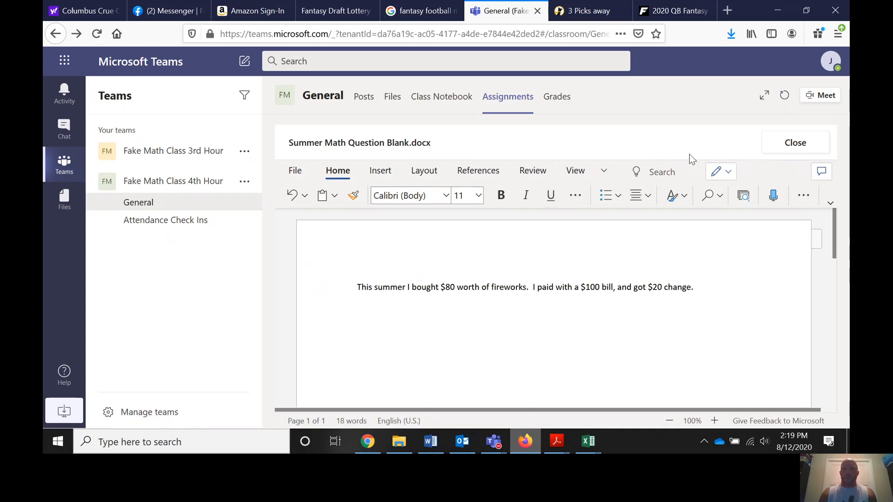
click(774, 145)
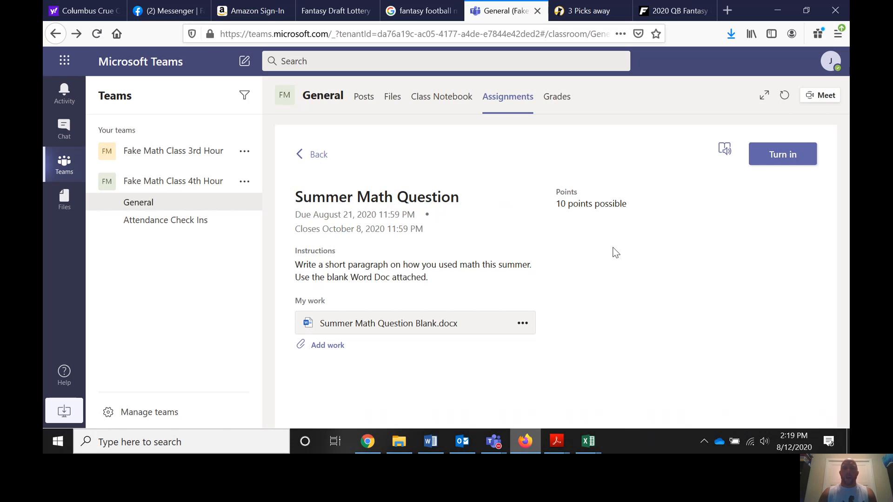
click(785, 164)
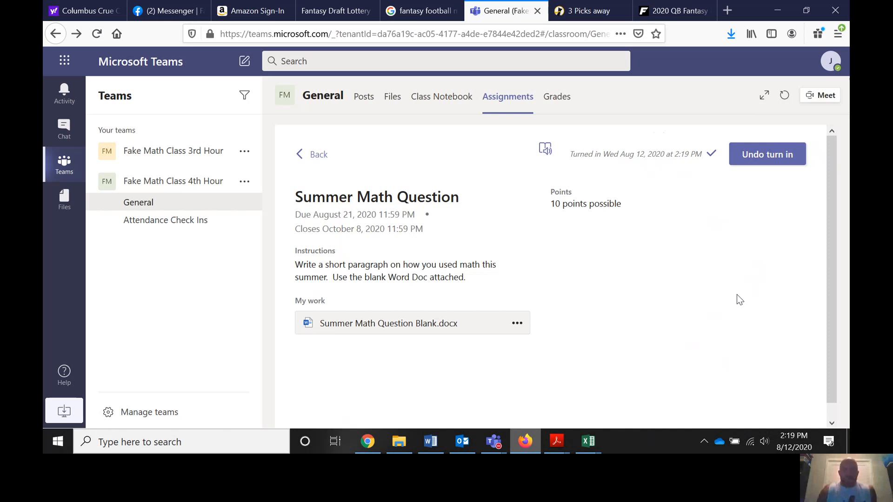
Switch to the teacher's Teams session in Chrome and open the student's turned-in work for Summer Math Question.
click(367, 447)
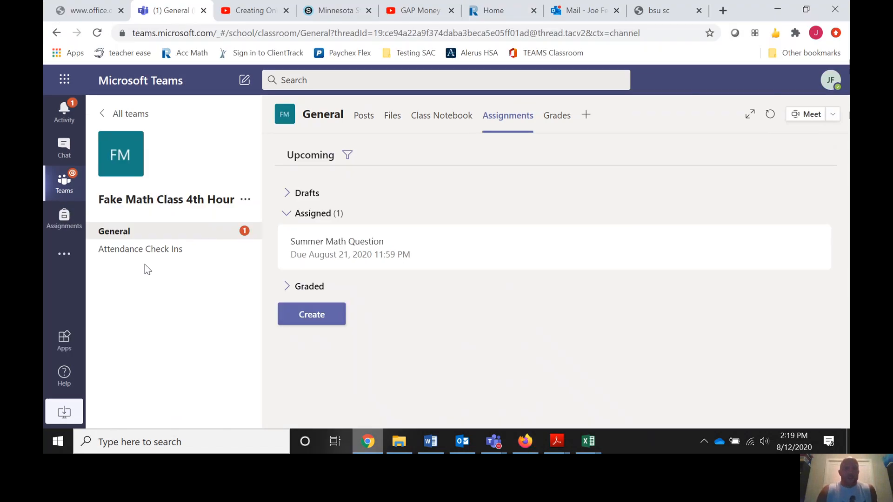
click(107, 236)
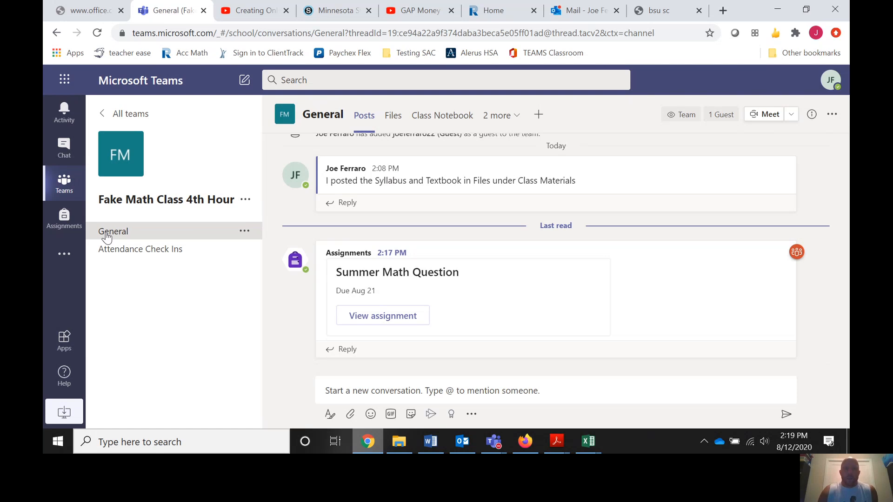
click(504, 119)
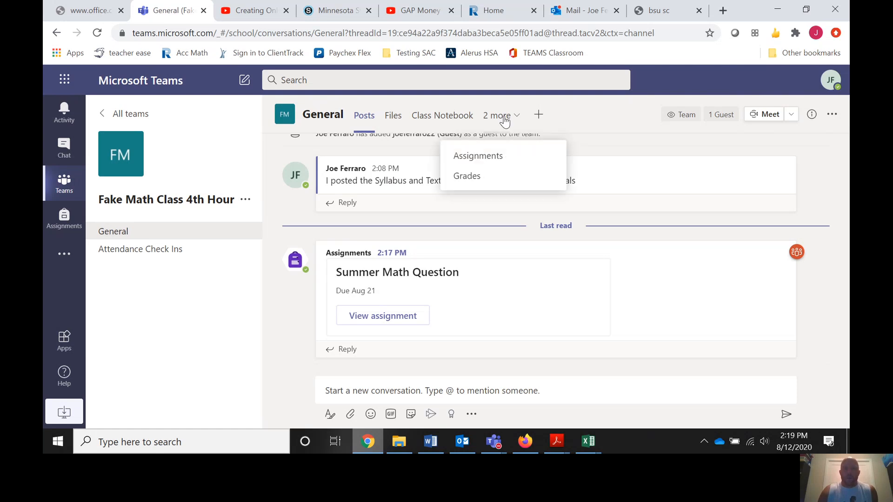
click(488, 158)
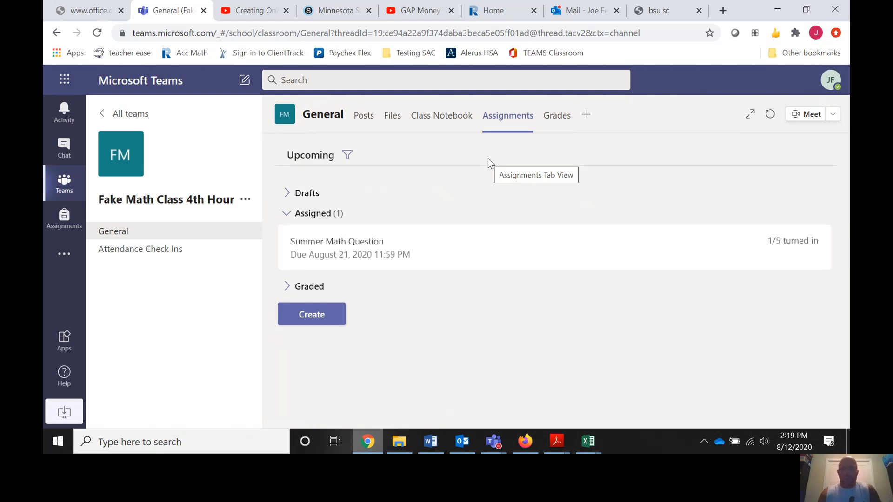
click(374, 247)
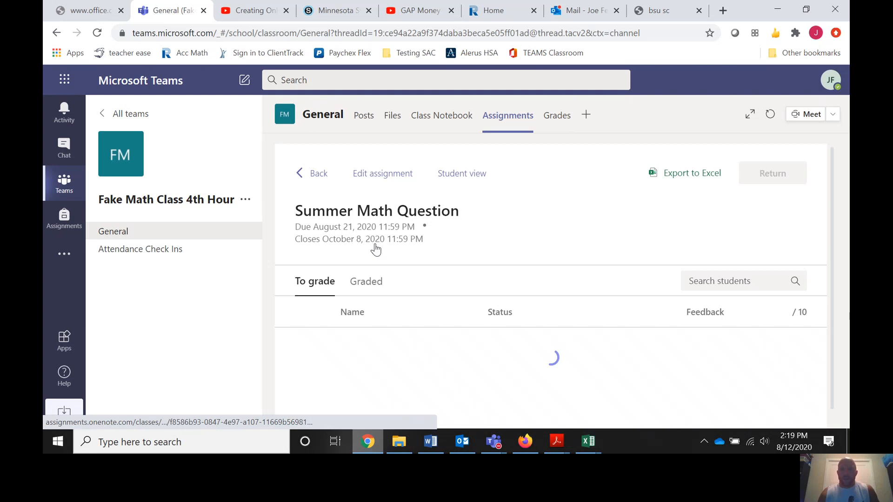
scroll(572, 217, down, 3)
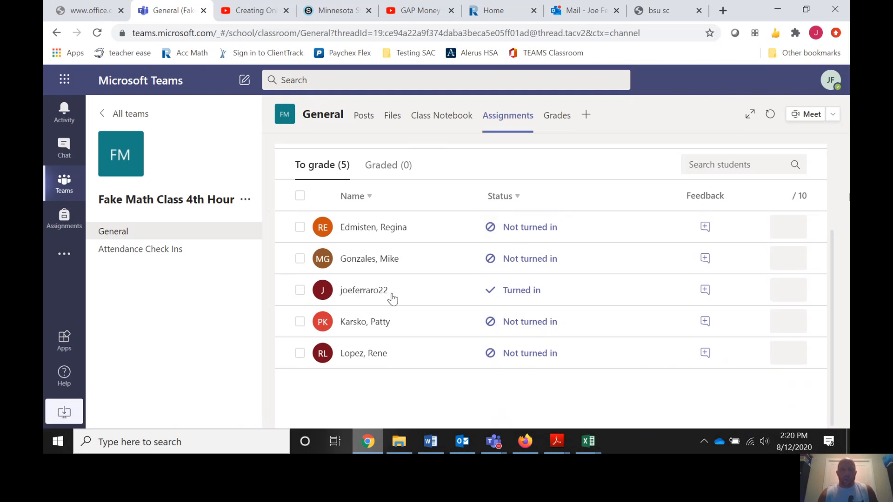
click(518, 290)
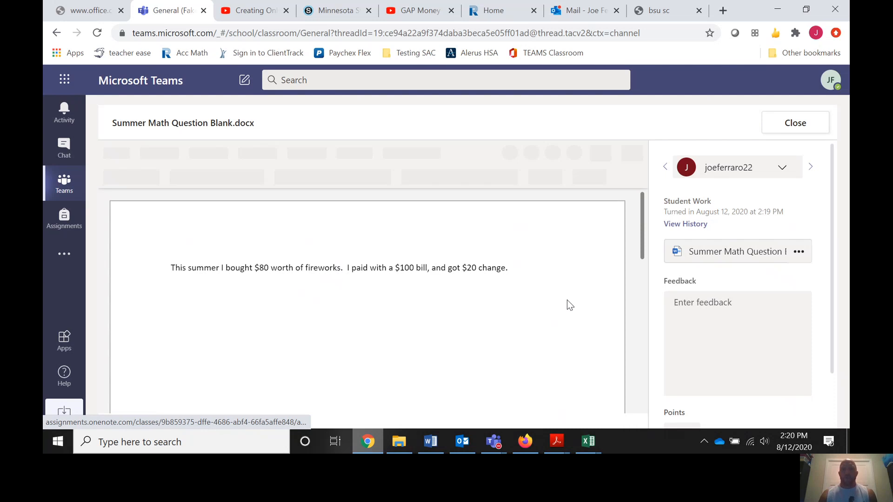
Enter the feedback "A little short, but completed what was asked." on the student's submission.
click(700, 310)
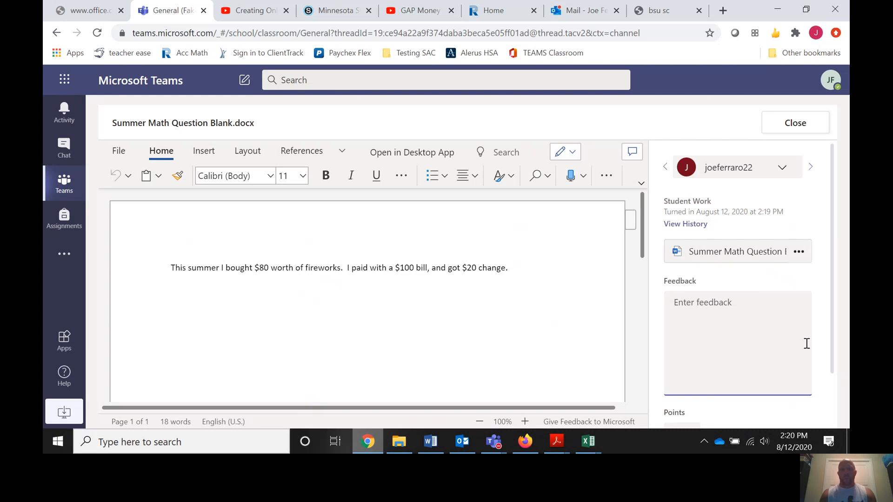
text(Li)
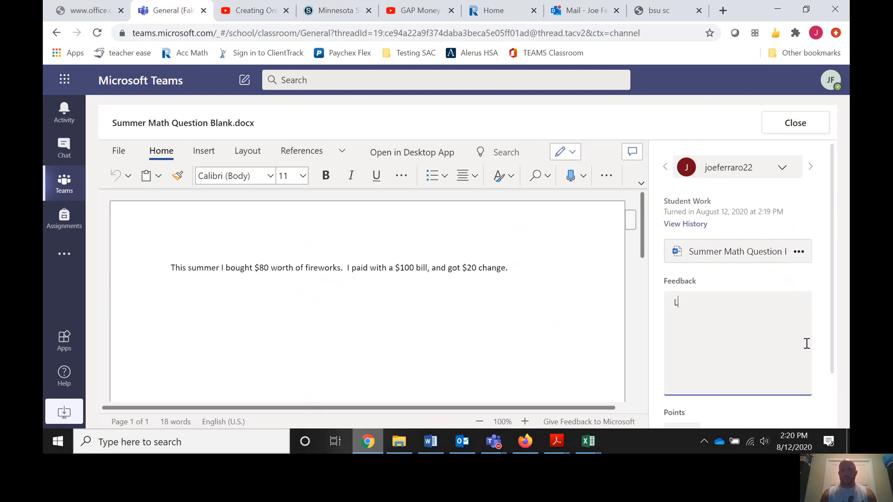
key(BackSpace)
text(A little short, but co)
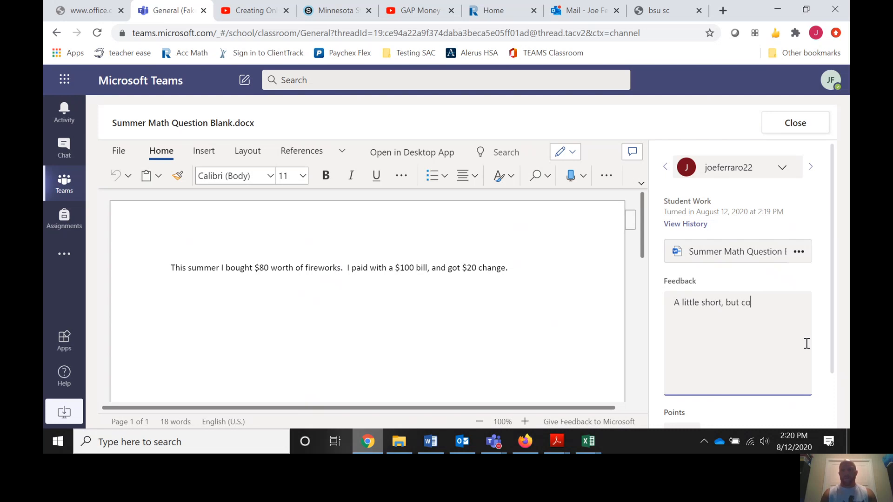
text(mpleted what was aksk)
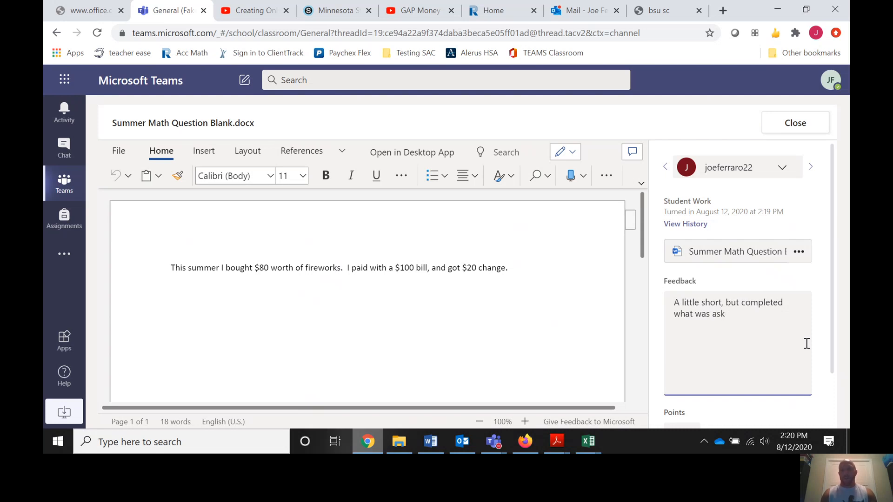
text(ed.)
Give the submission 9 out of 10 points, return it to the student and close the document.
scroll(763, 367, down, 2)
click(665, 373)
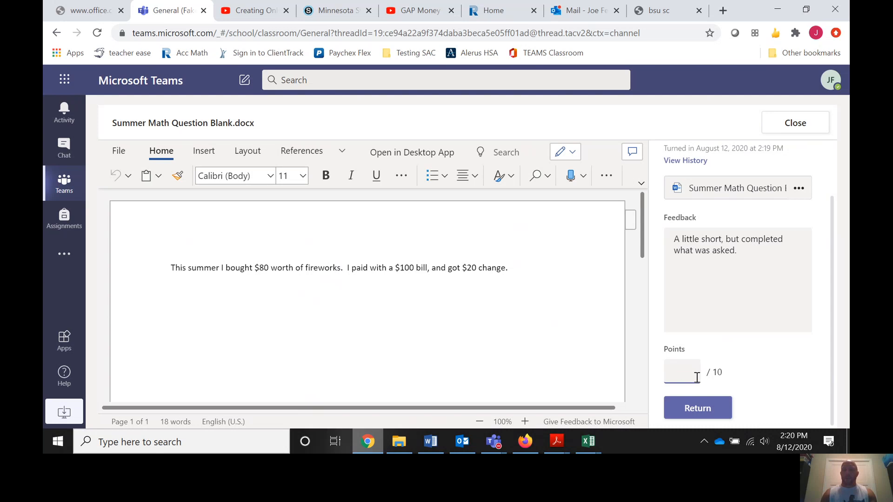
text(9)
click(719, 410)
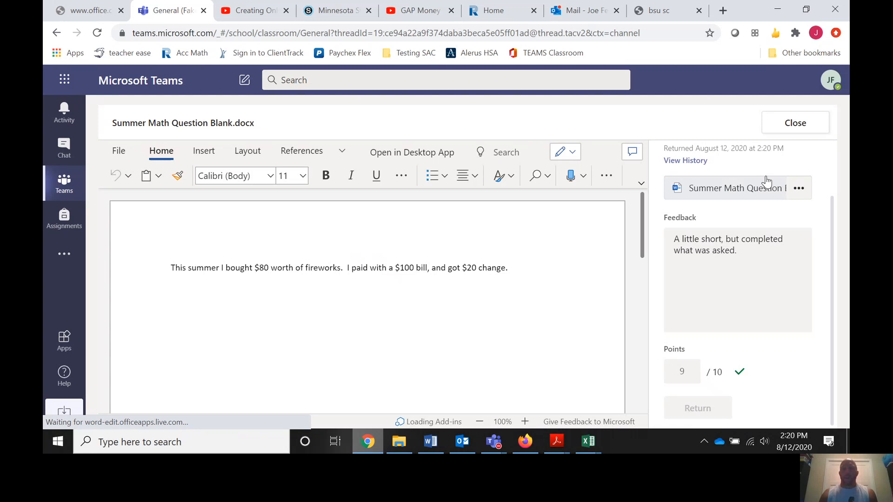
click(790, 124)
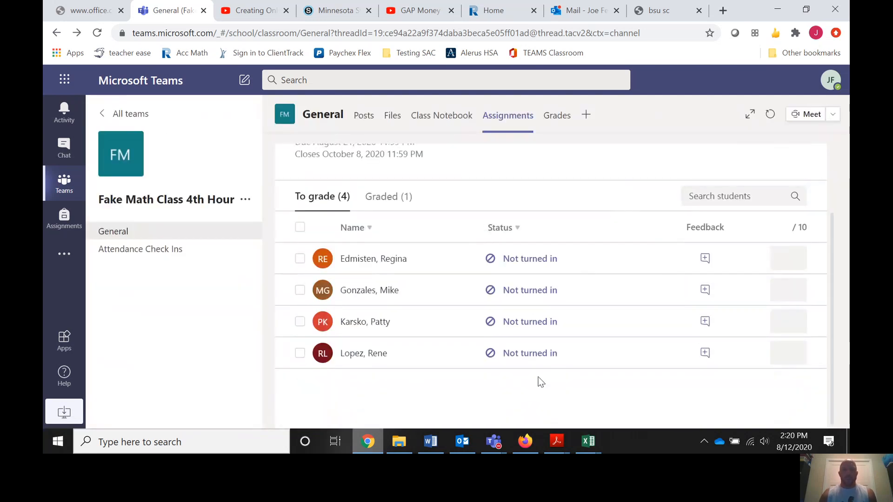
Review the students still to grade, the Graded section of the assignment list, and the class's Grades overview.
scroll(498, 293, up, 2)
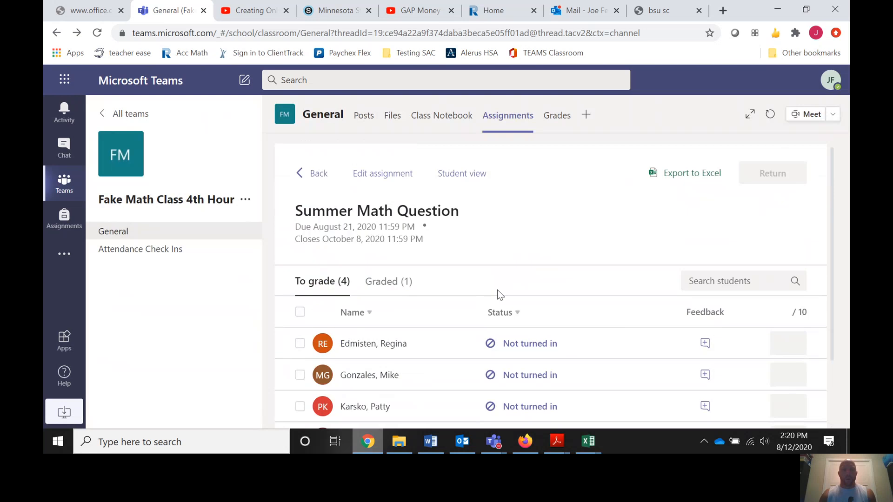
scroll(498, 293, down, 1)
scroll(498, 293, up, 1)
click(310, 173)
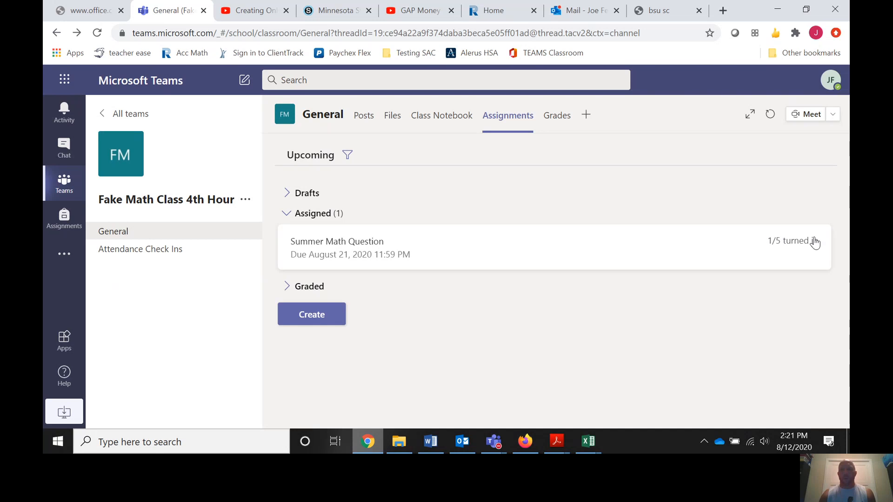
click(286, 291)
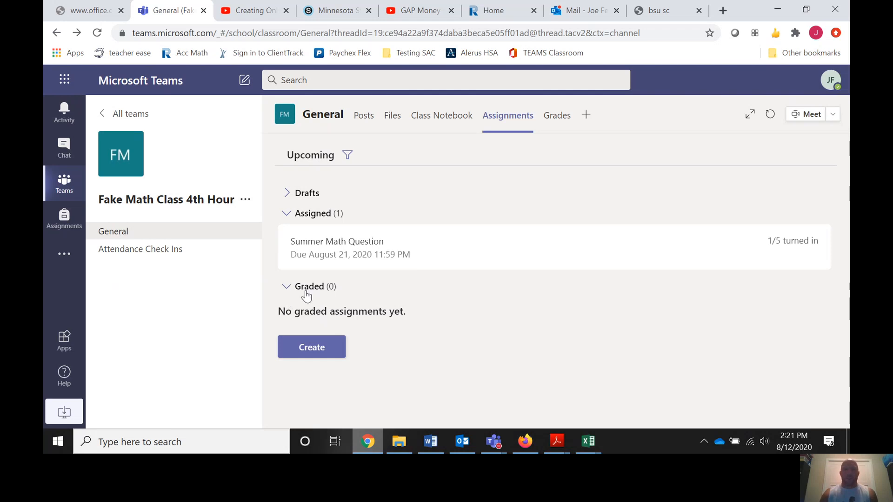
click(558, 117)
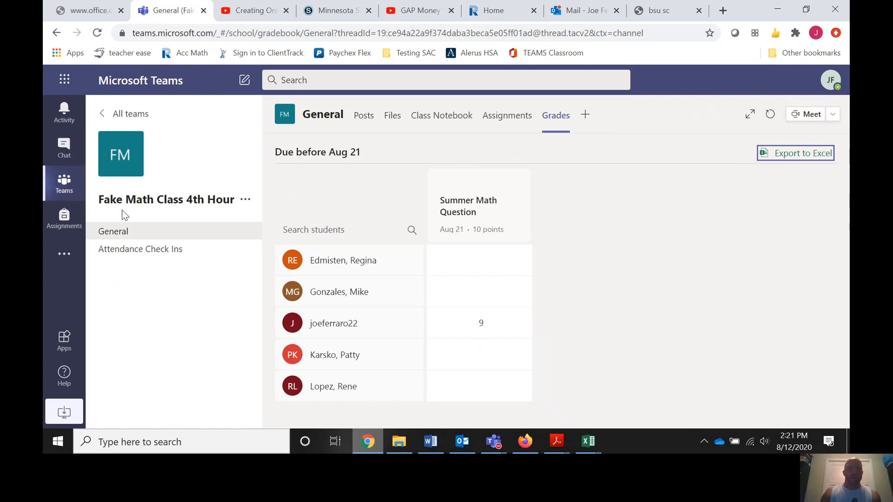
Start a new blank assignment for Fake Math Class 4th Hour from the General channel's assignments.
click(119, 235)
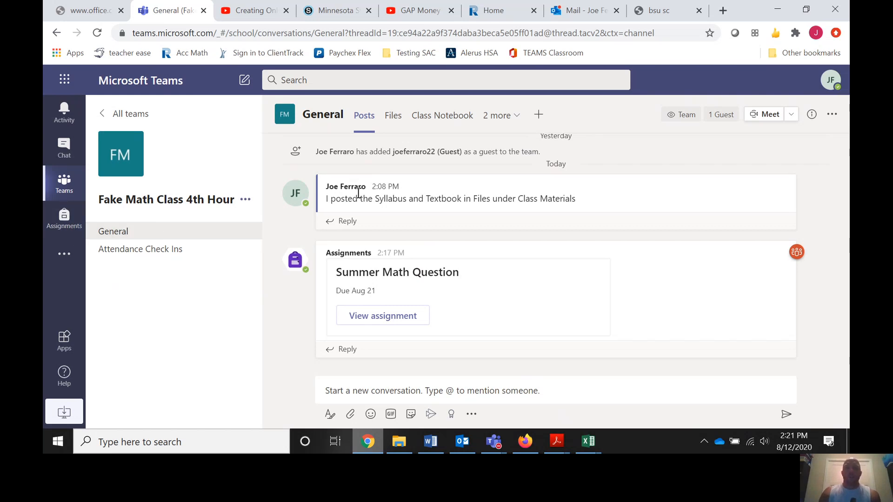
click(516, 119)
click(502, 158)
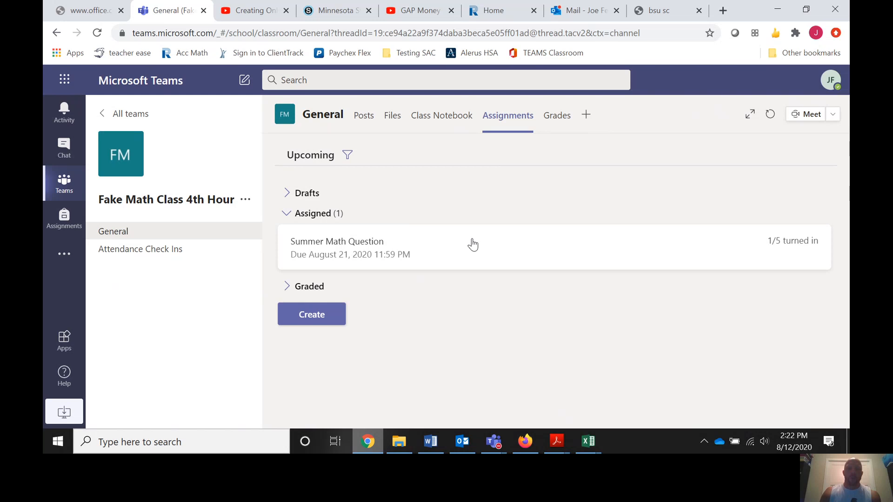
click(318, 324)
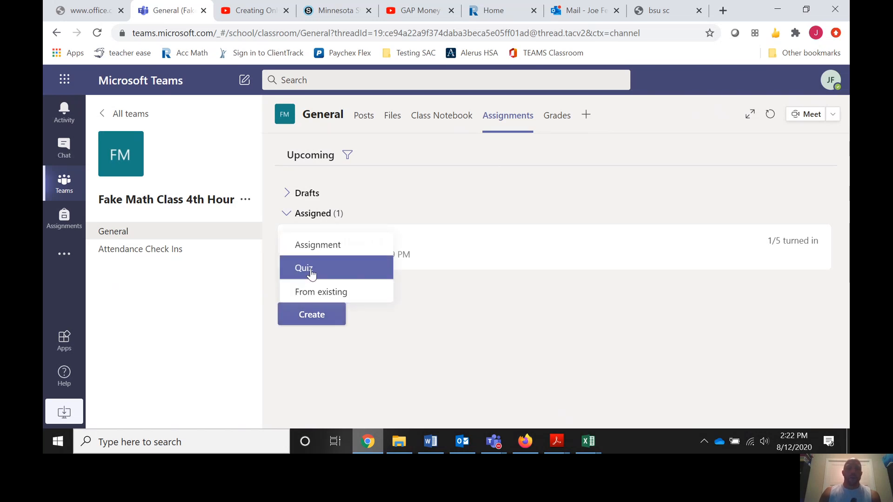
click(320, 249)
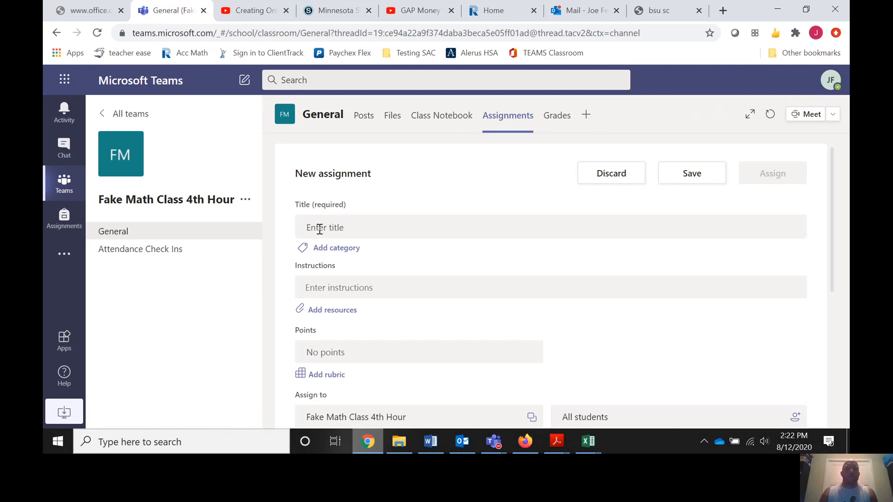
Title the new assignment "Summer Math Question 2" and enter the instructions "Follow directions on the word doc.".
click(321, 229)
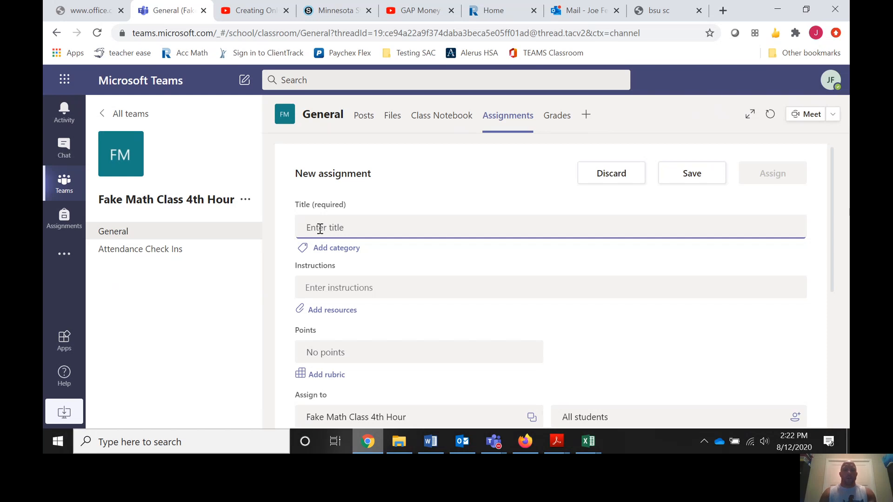
text(Summer )
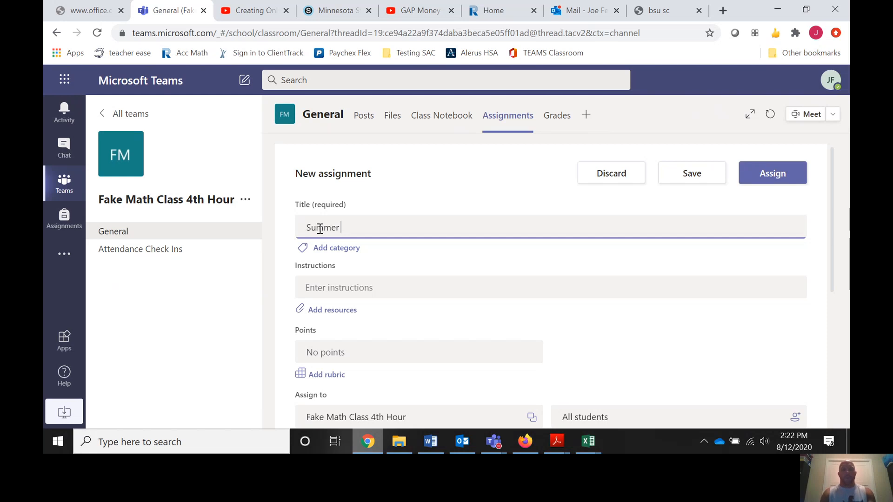
text(Math )
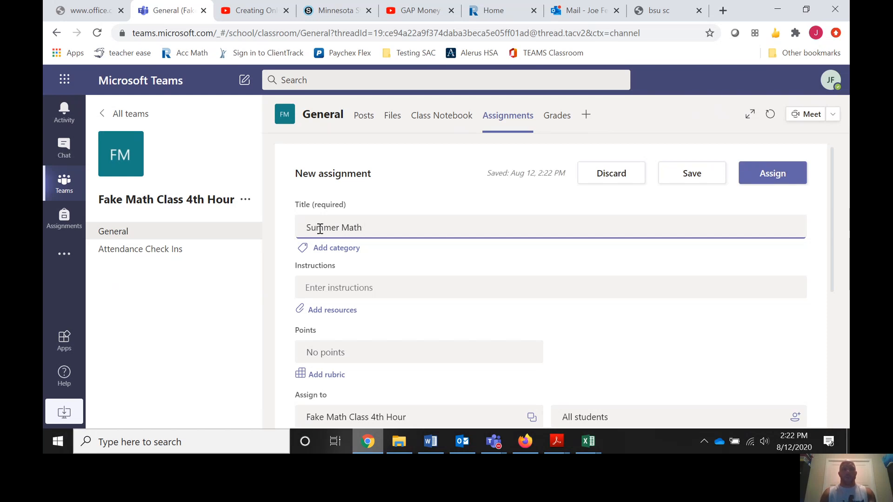
text(Question 2)
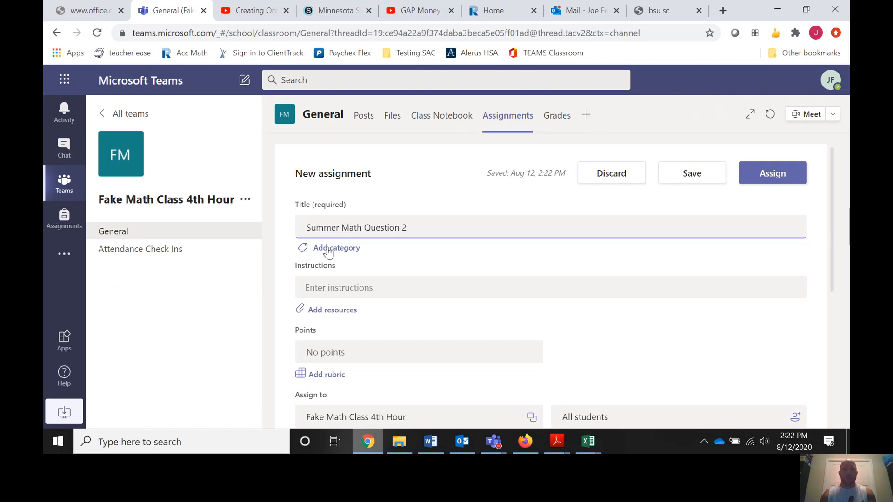
click(322, 288)
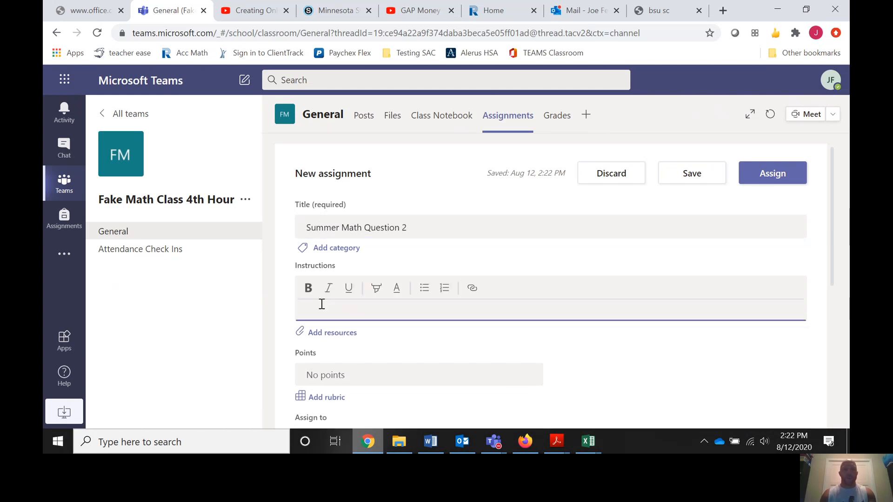
text(Follow directions on the)
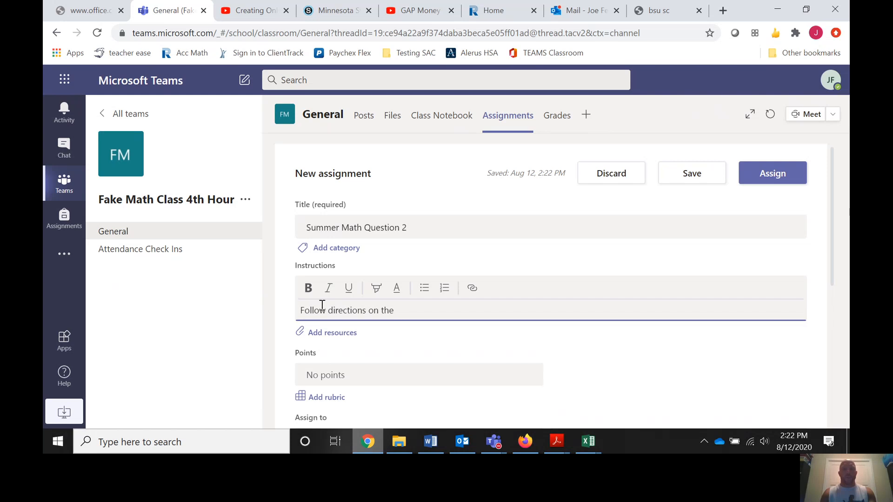
text( word doc.)
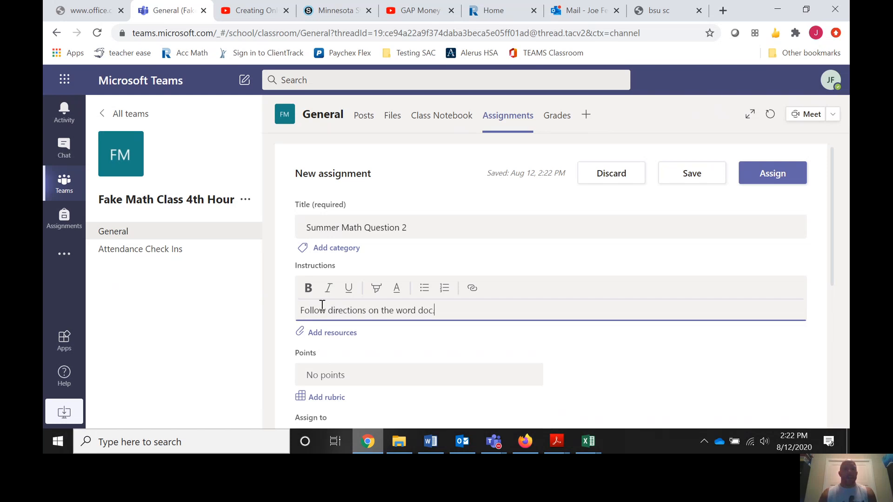
Attach the Summer Math Assignment Word file from this device and set it so students edit their own copy.
click(336, 336)
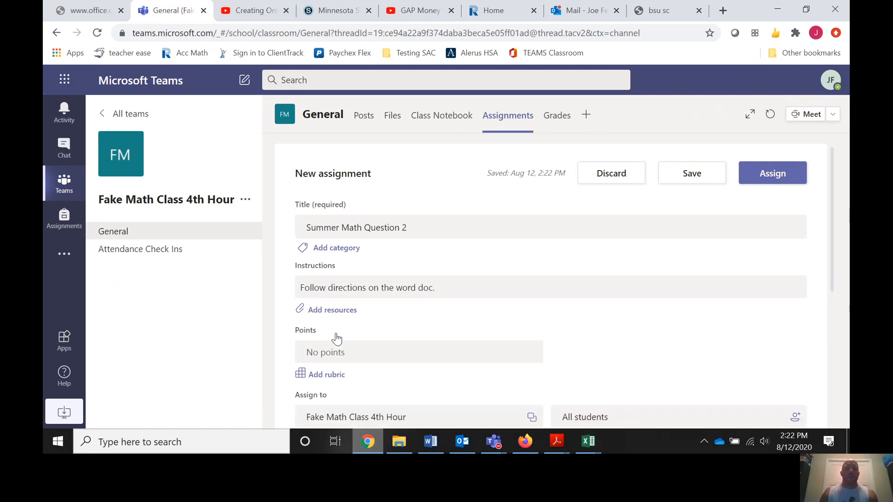
click(337, 310)
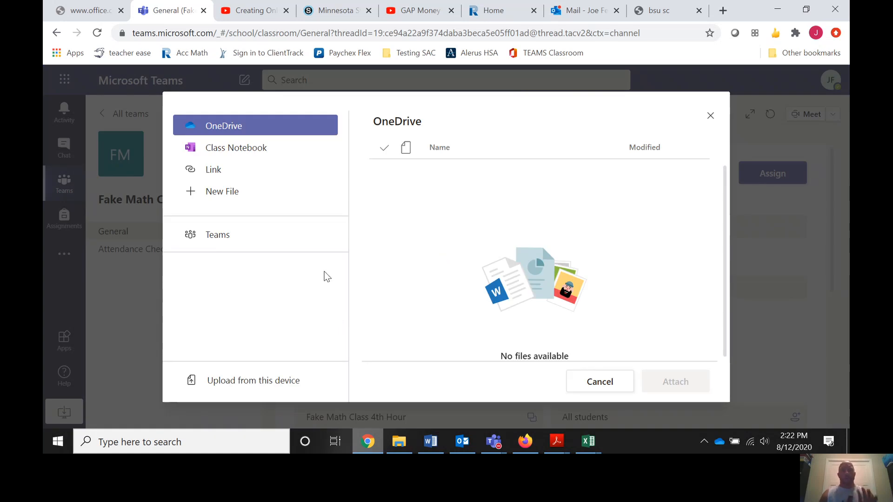
click(277, 381)
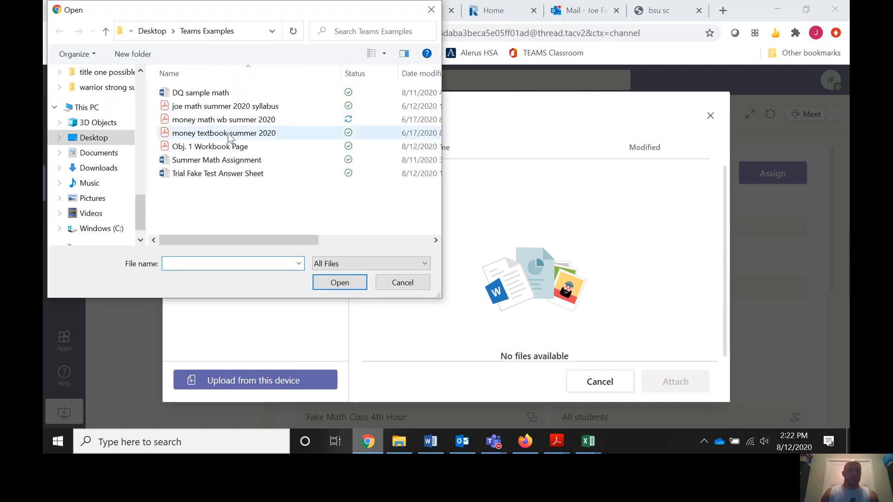
click(225, 162)
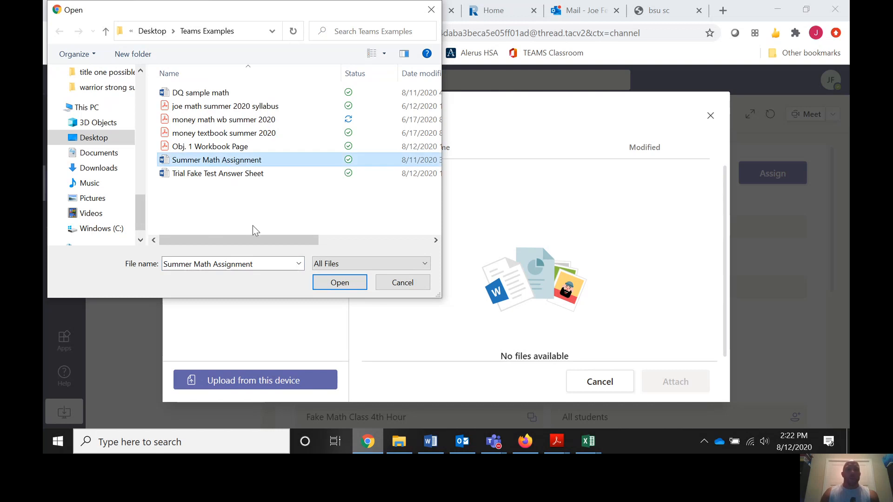
click(338, 283)
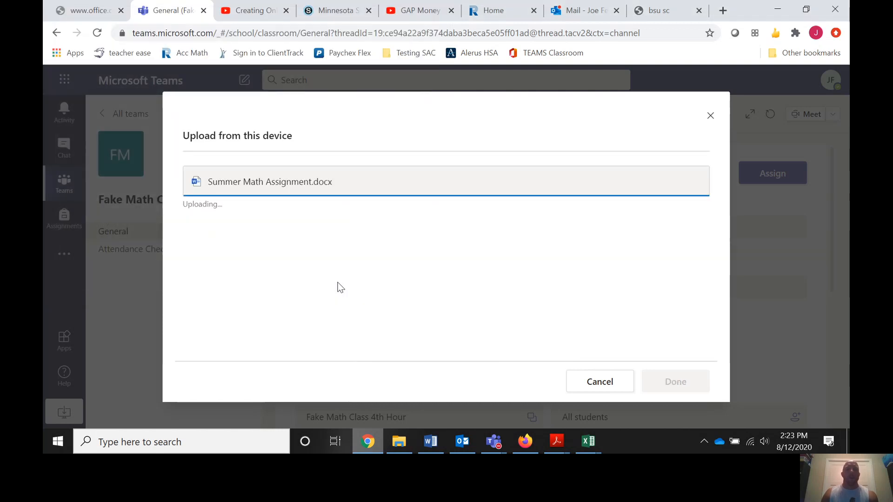
click(683, 384)
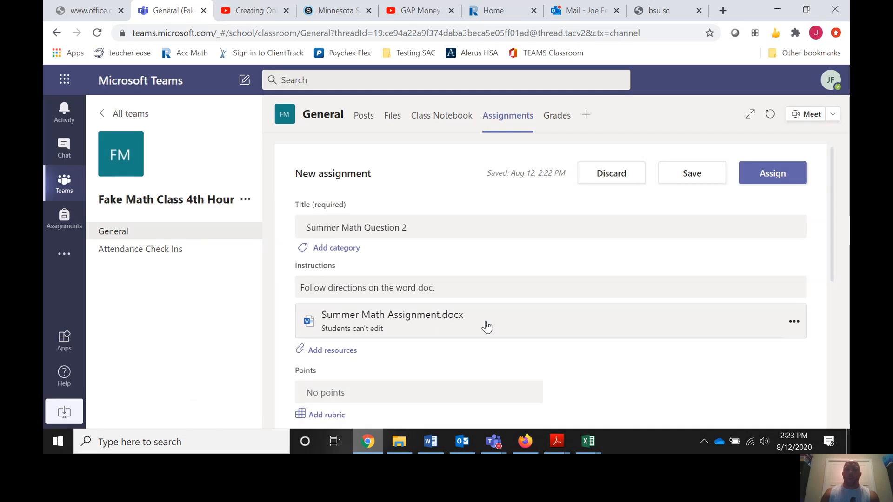
click(794, 321)
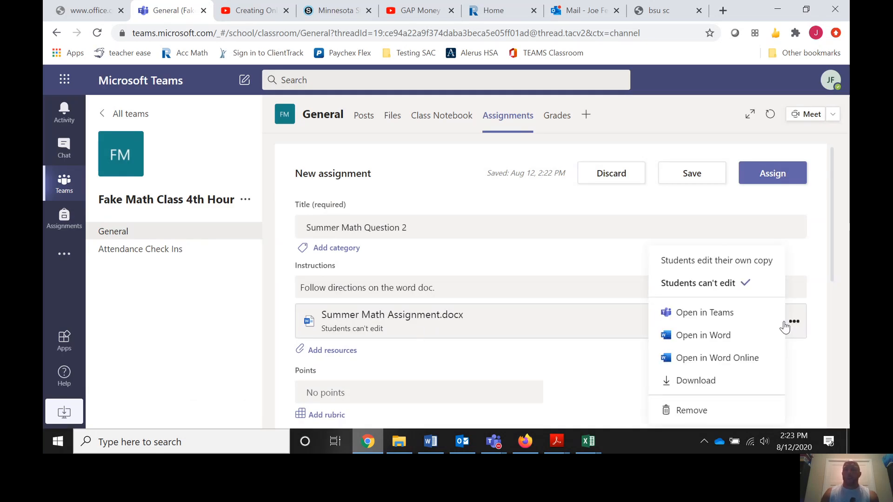
click(744, 261)
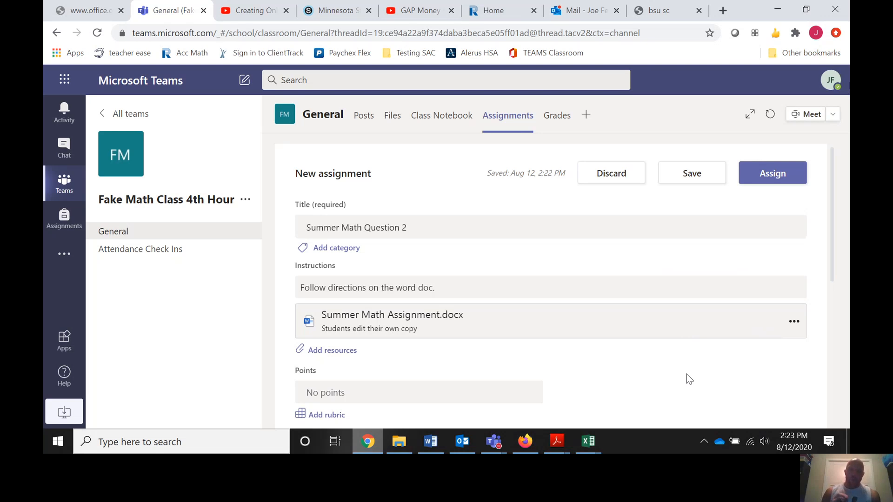
Upload the Summer Math Assignment file from this device again as a second resource for the assignment.
click(332, 351)
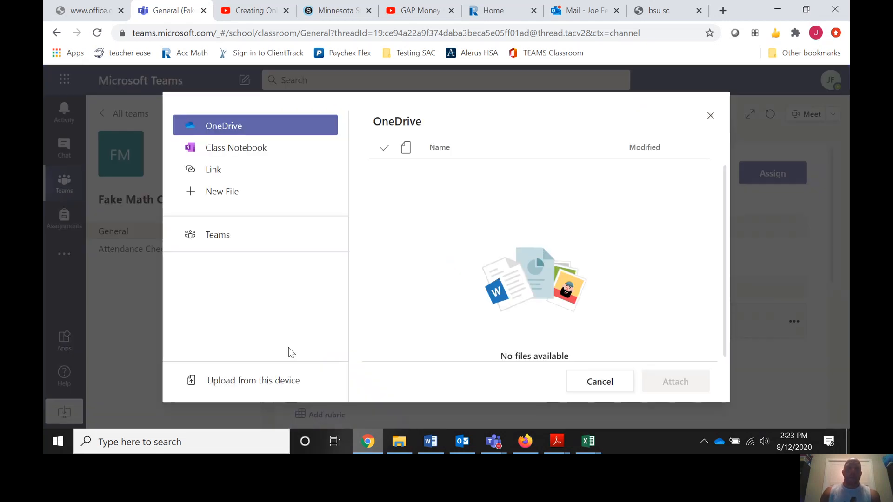
click(278, 385)
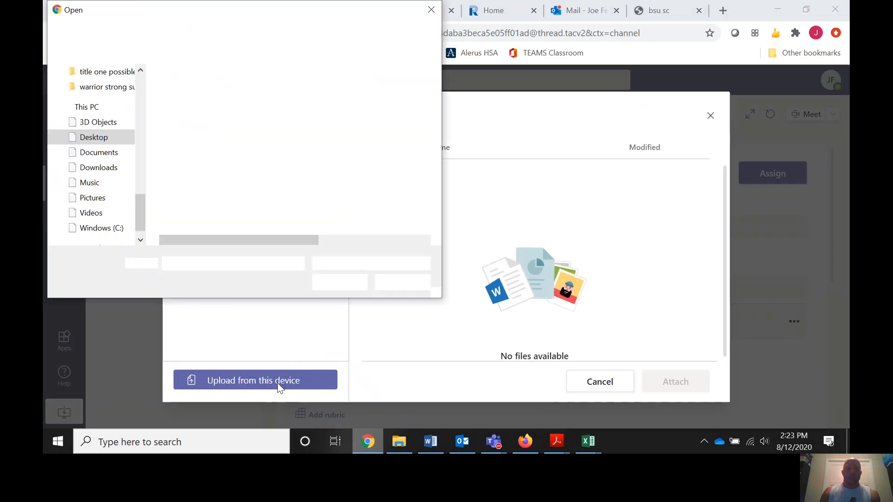
click(244, 162)
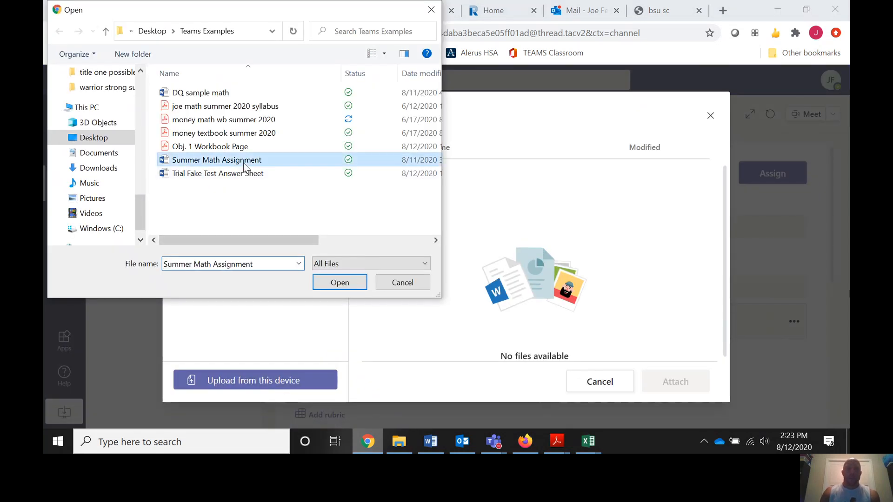
click(332, 290)
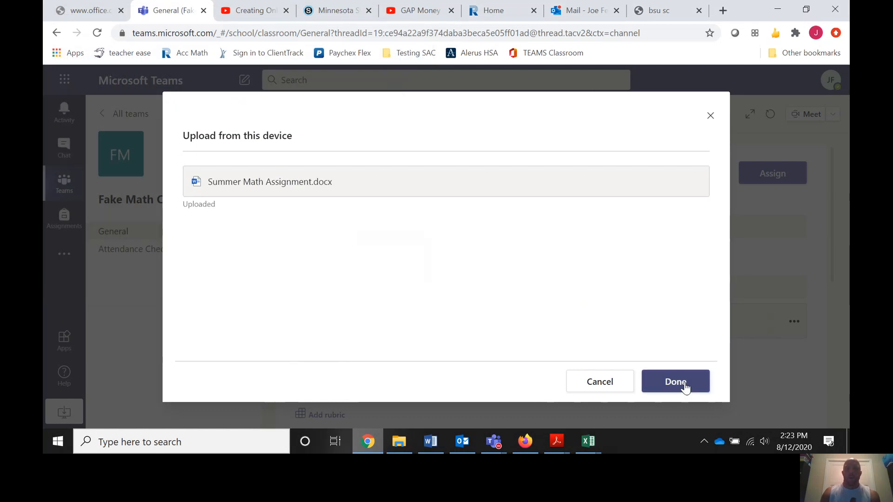
click(675, 382)
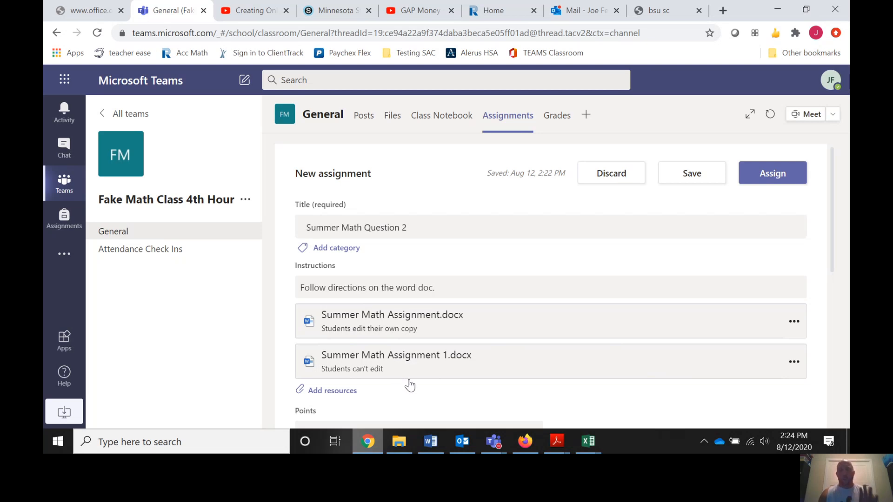
Set the assignment's points to 10.
scroll(417, 386, down, 1)
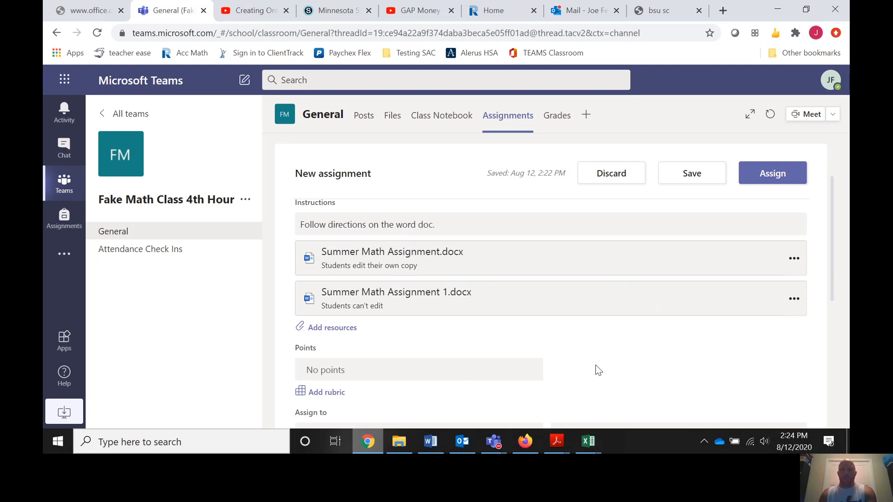
scroll(597, 370, down, 1)
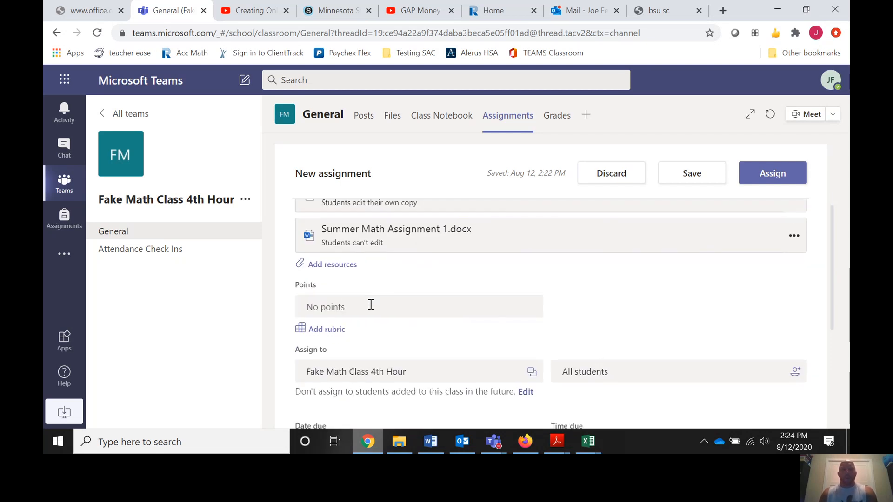
click(341, 305)
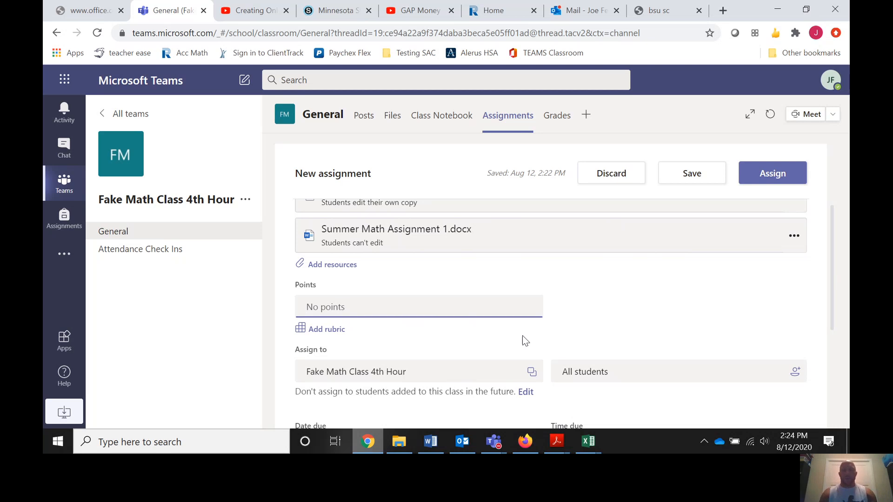
text(10)
click(546, 333)
Assign the work to all students added to this class in the future and set the due date to Mon, Aug 24, 2020.
scroll(592, 308, down, 2)
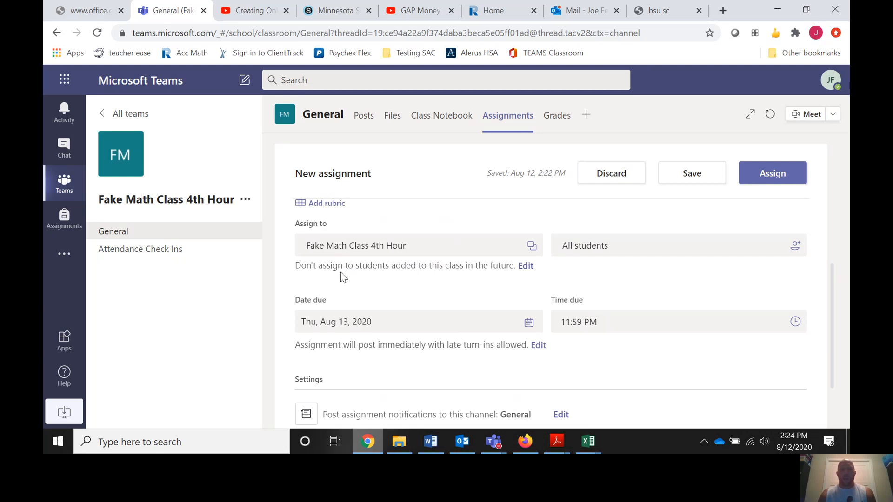
click(525, 267)
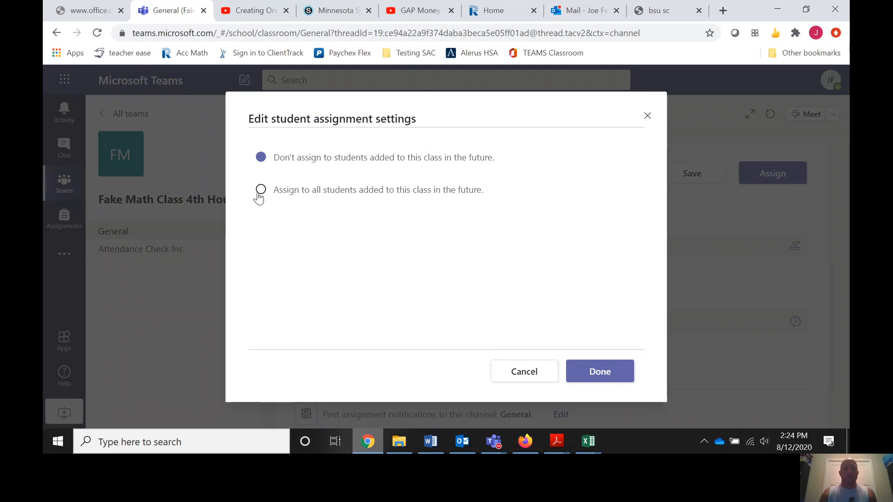
click(261, 191)
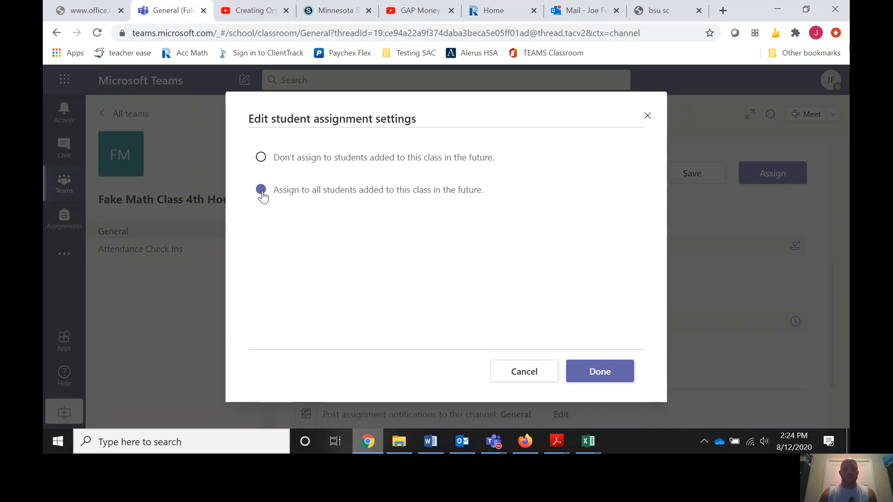
click(600, 371)
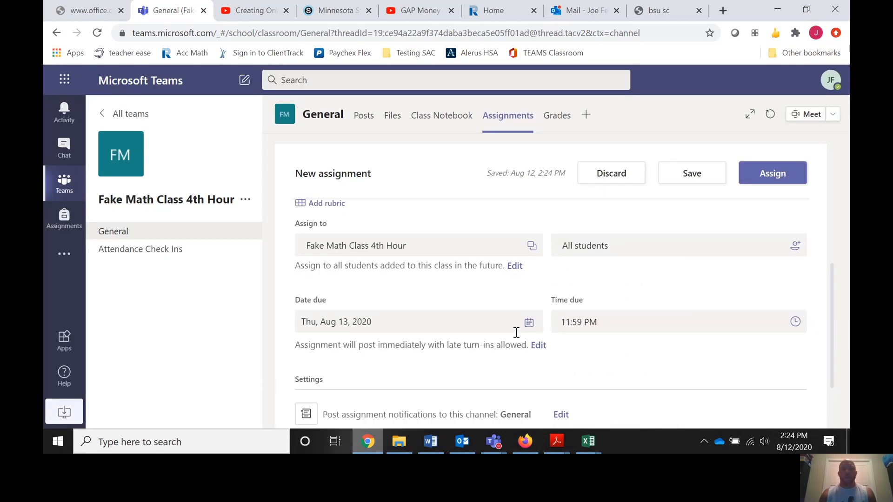
click(528, 322)
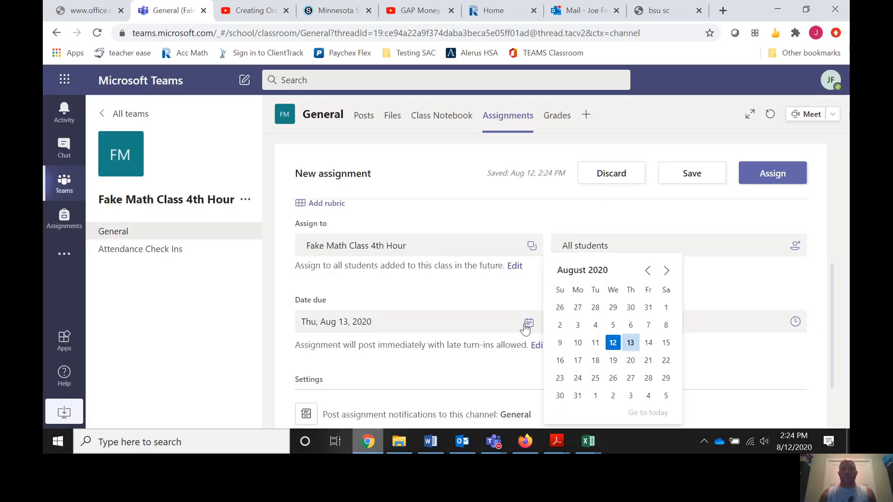
click(578, 378)
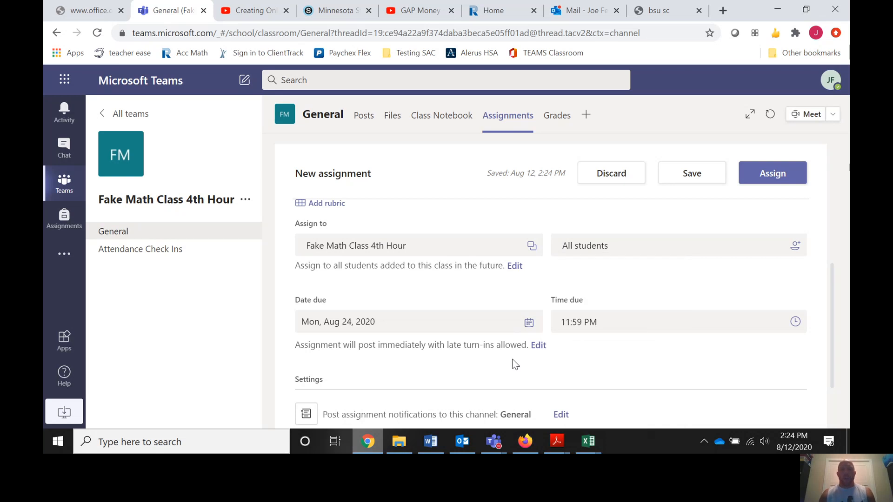
Set the assignment's close date to Thu, Oct 8, 2020 in its timeline, and assign it to the class.
scroll(511, 365, down, 2)
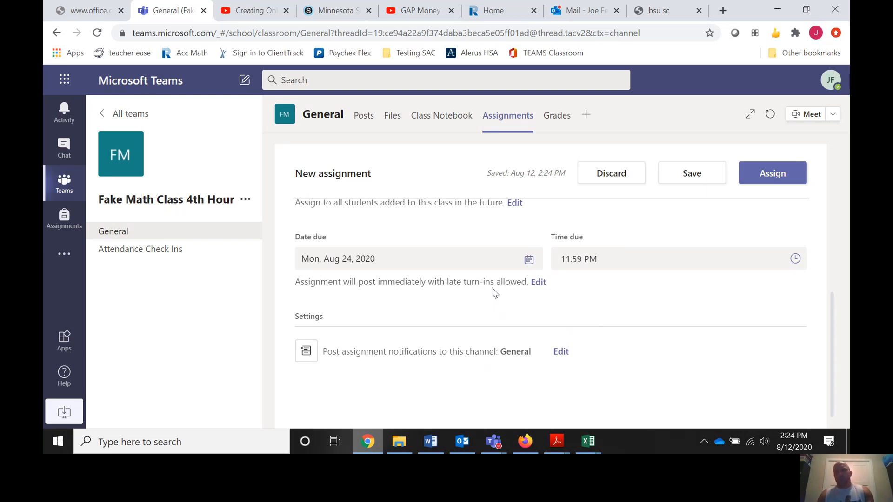
click(539, 283)
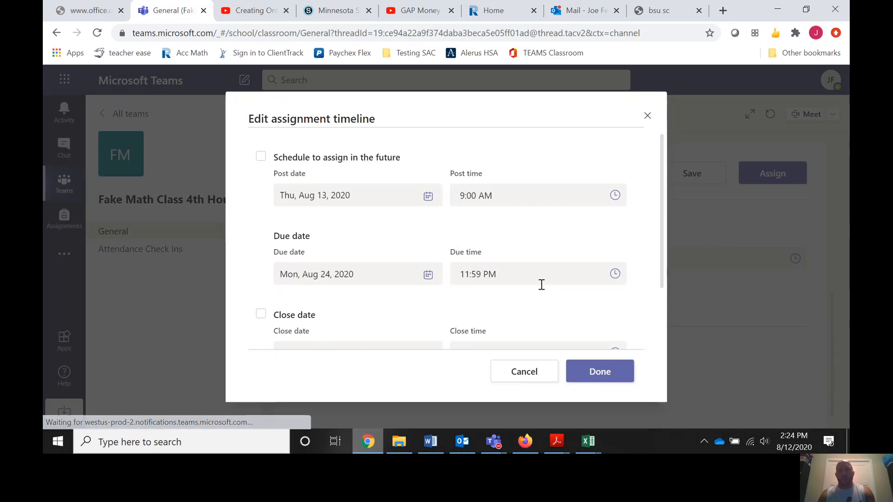
scroll(442, 300, down, 1)
click(261, 253)
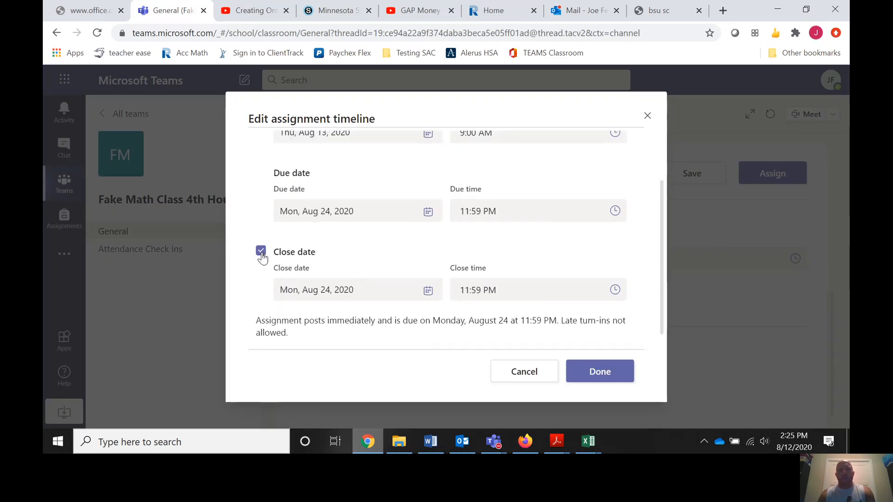
click(428, 291)
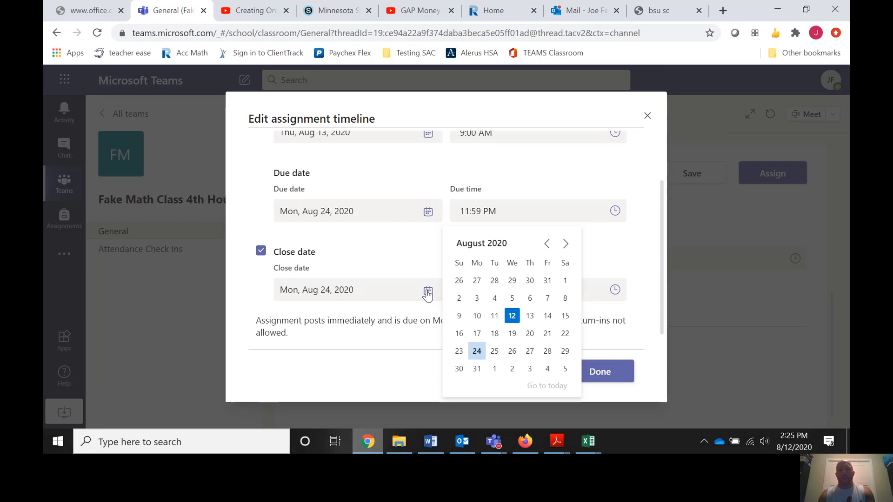
click(564, 246)
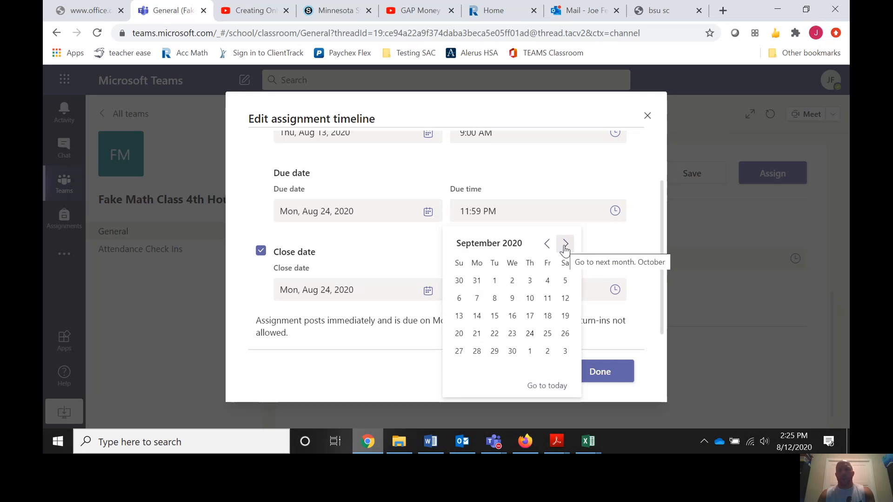
click(565, 247)
click(531, 299)
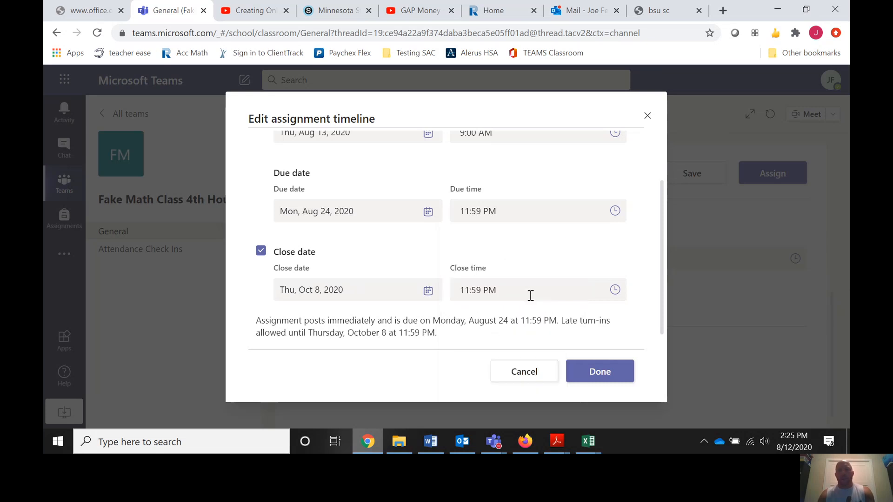
click(589, 371)
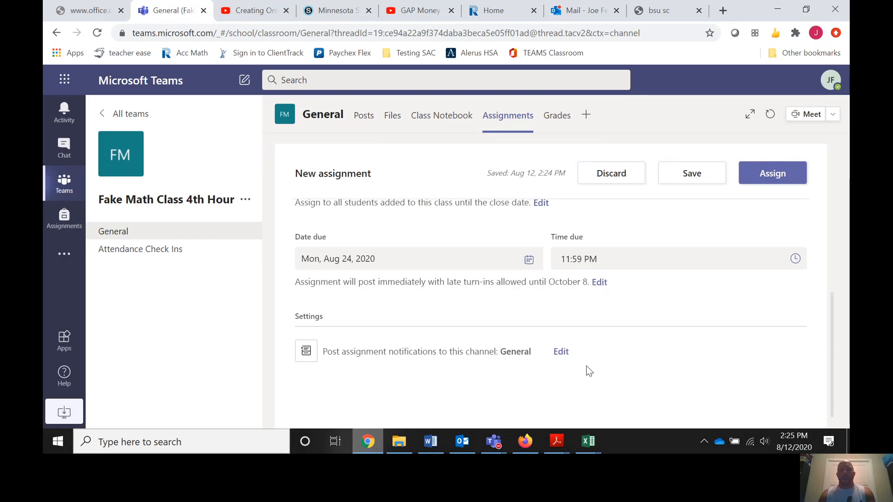
click(757, 174)
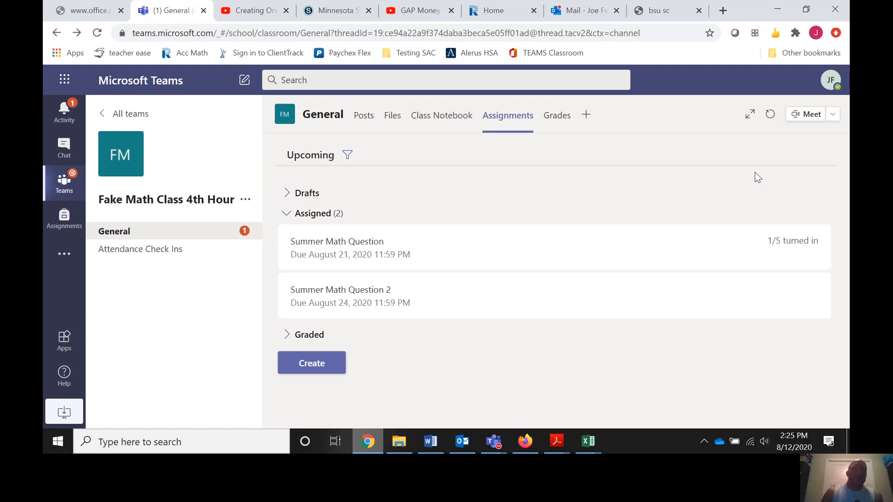
Switch to the student account in Firefox and open the editable Summer Math Assignment.docx from Summer Math Question 2.
click(525, 441)
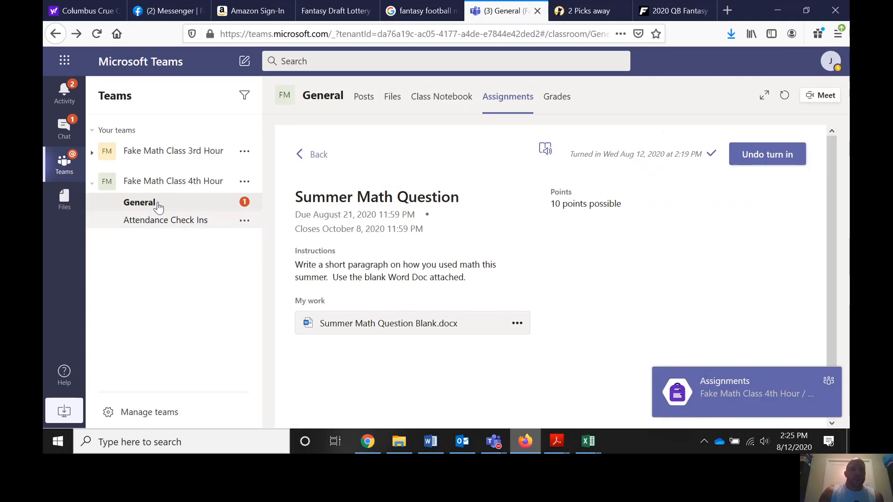
click(176, 178)
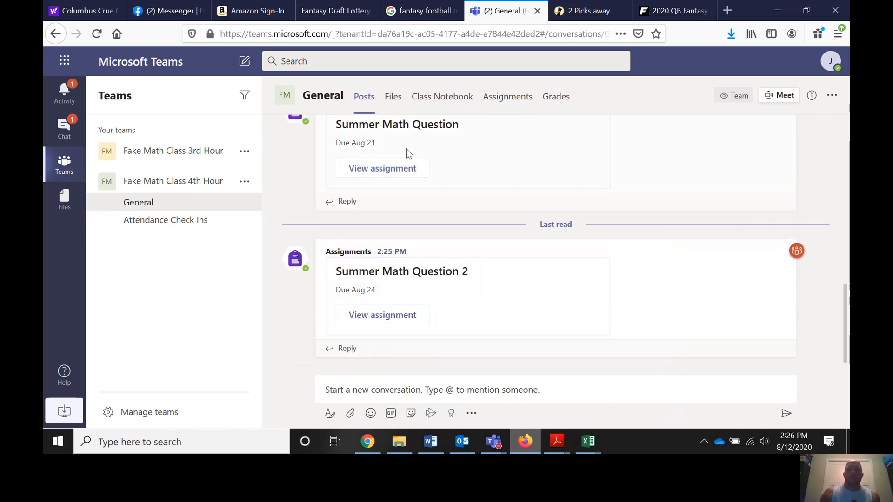
click(368, 320)
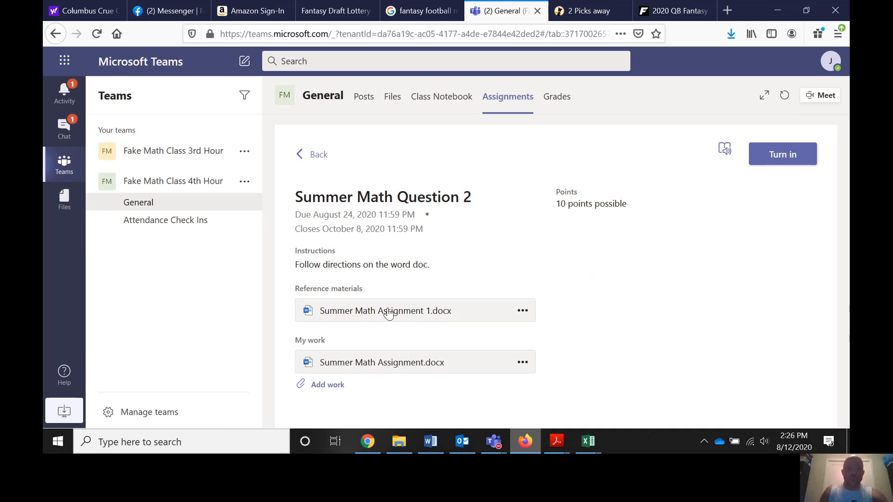
click(383, 364)
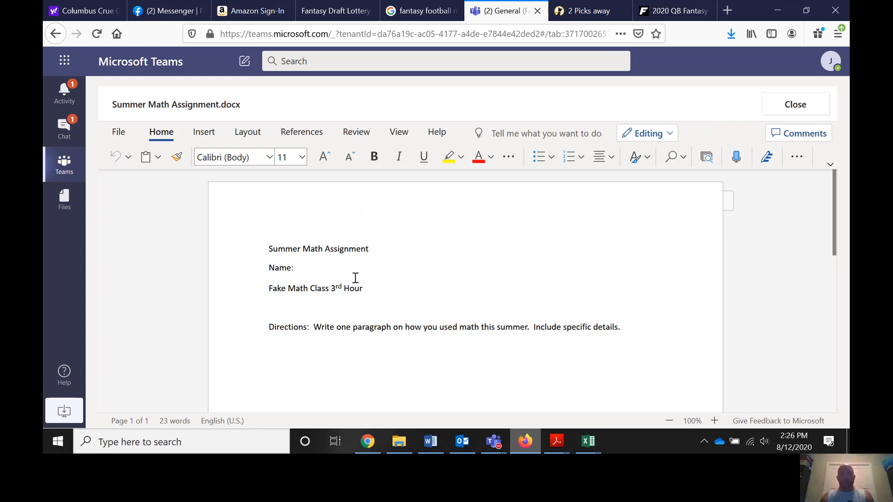
Fill in the student's name in the document and change the class hour to 4th.
click(321, 274)
text(Fake Joe)
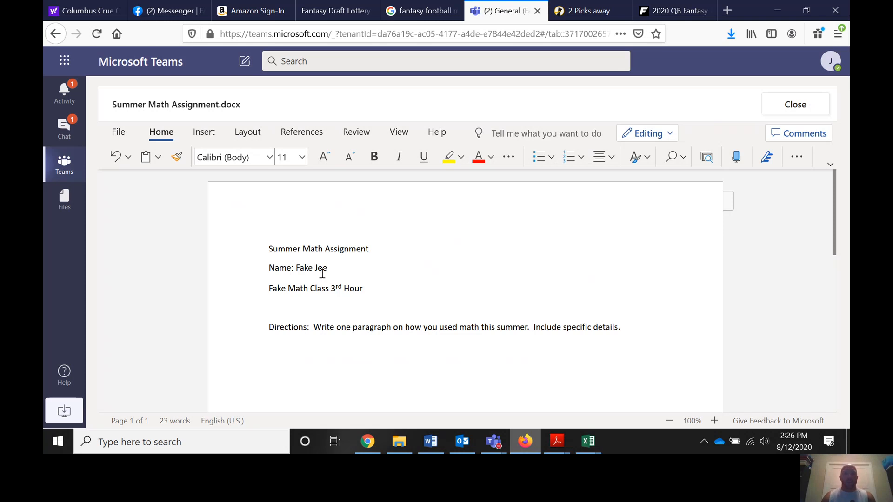
click(379, 296)
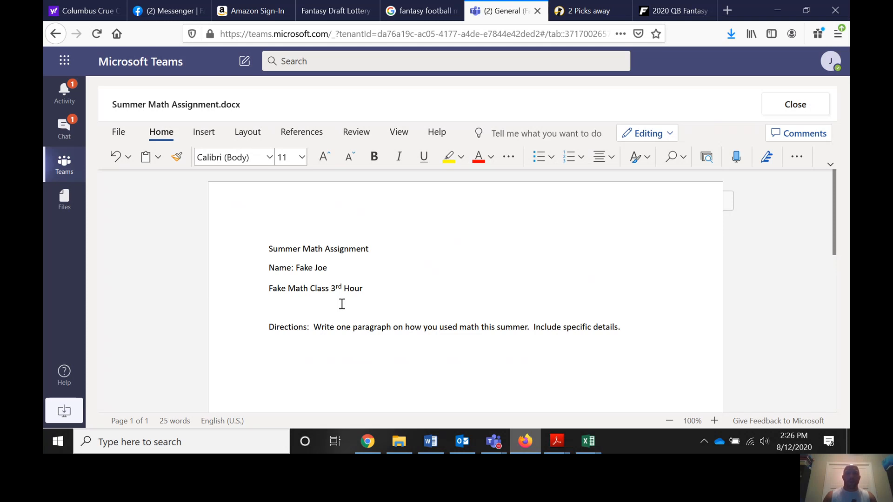
key(BackSpace)
key(BackSpace)
key(BackSpace)
text(4th)
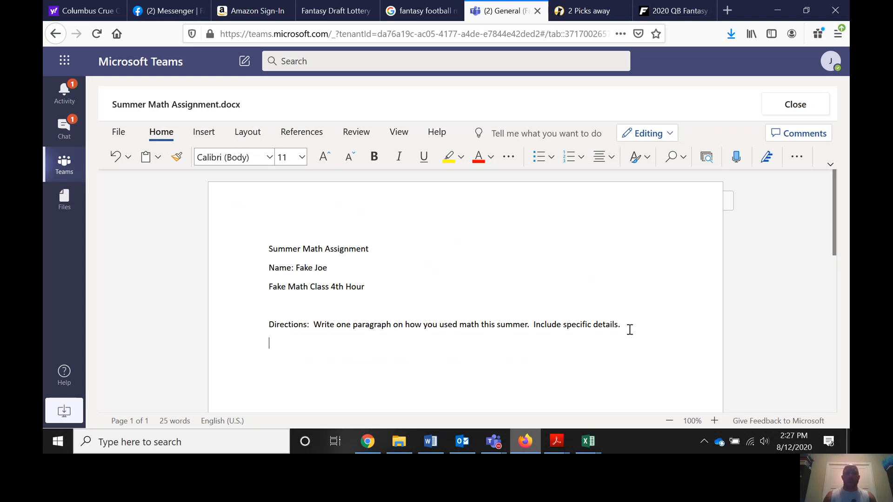
Write the answer "Fireworks........" below the directions, close the document and turn in Summer Math Question 2.
text(fireworks........)
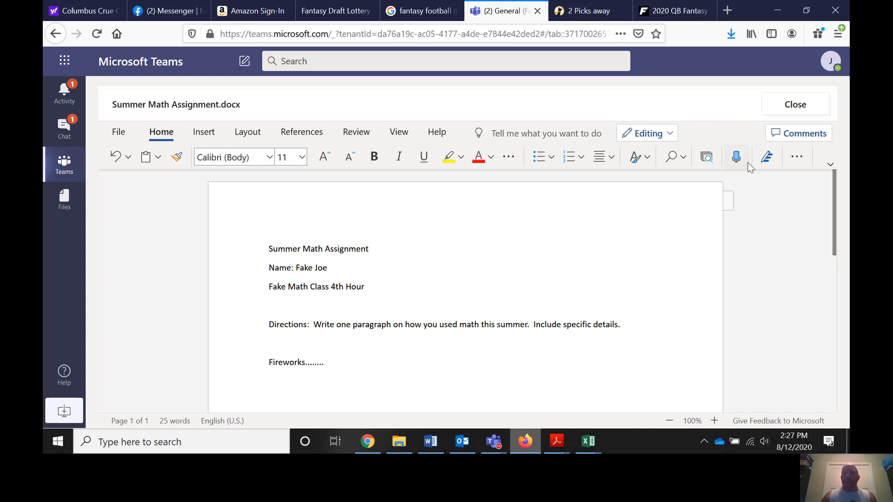
click(794, 105)
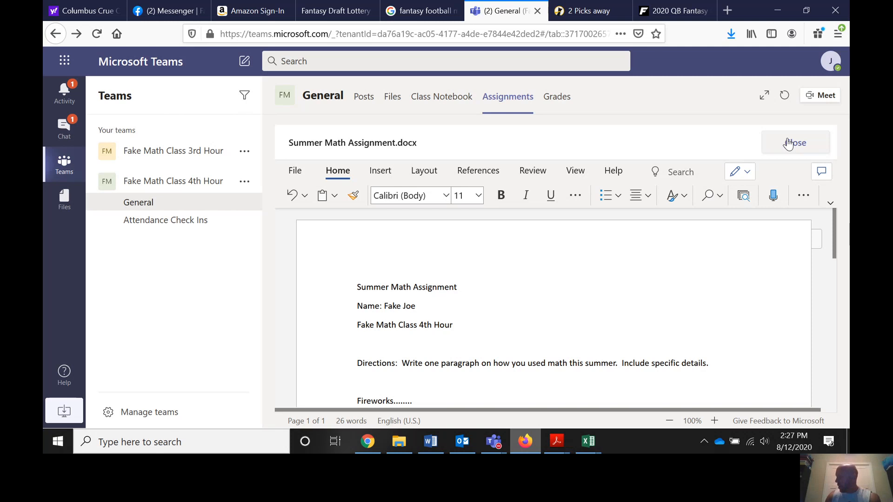
click(785, 144)
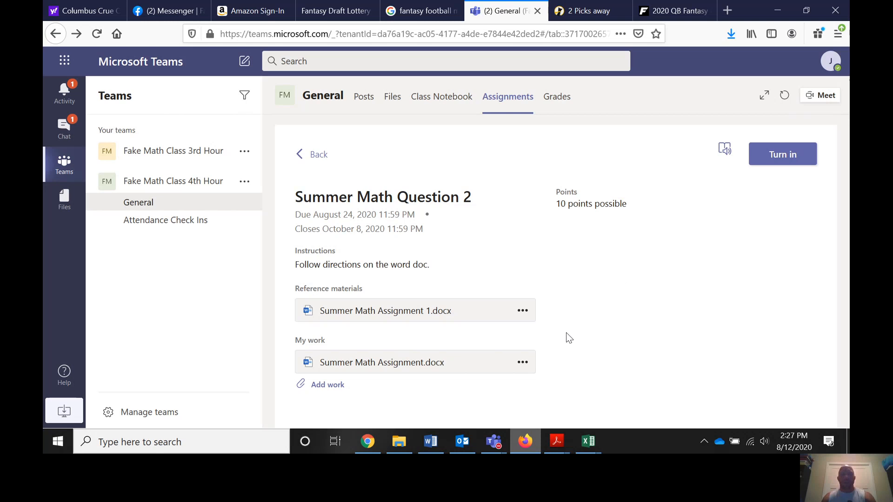
click(781, 154)
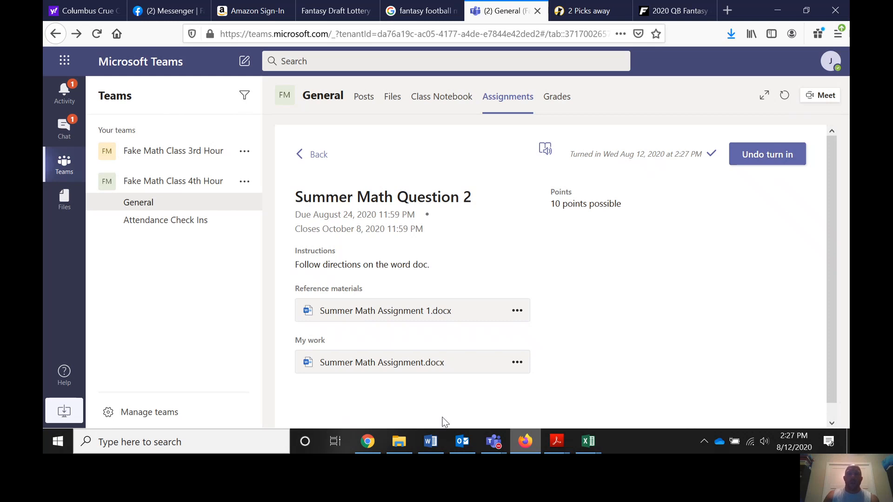
Switch back to the teacher account in Chrome and review the student's turned-in document for Summer Math Question 2.
click(369, 441)
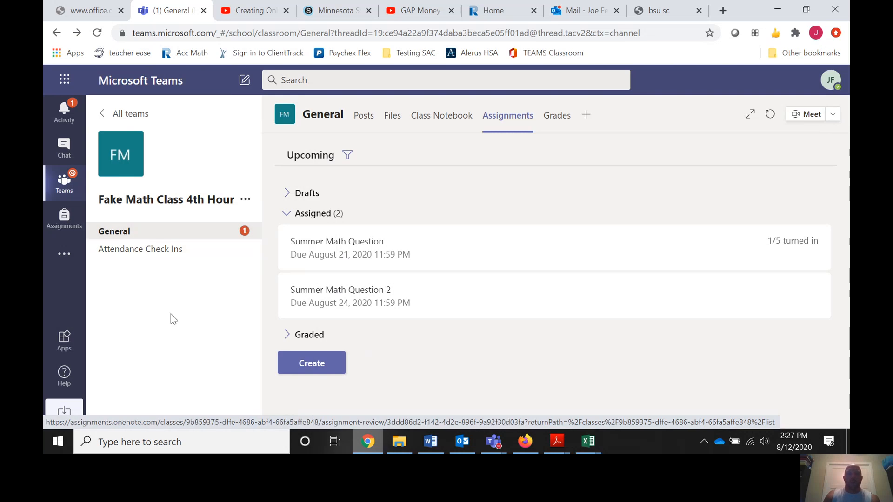
click(122, 234)
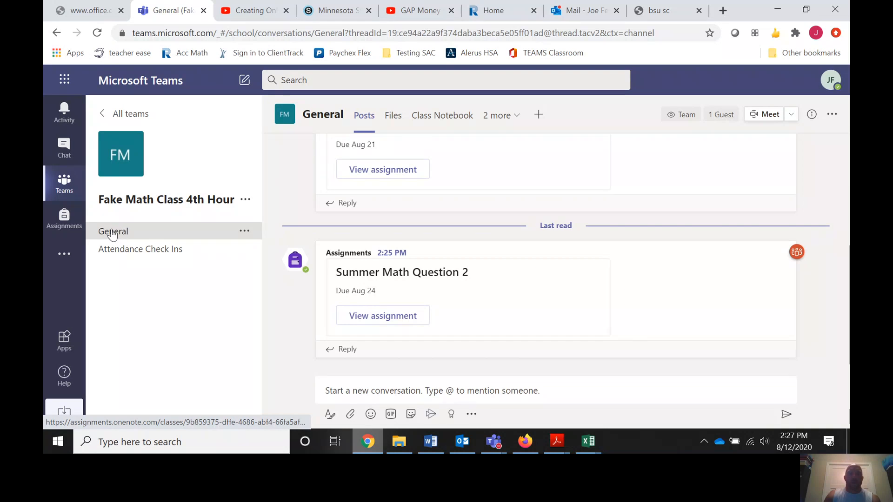
click(499, 116)
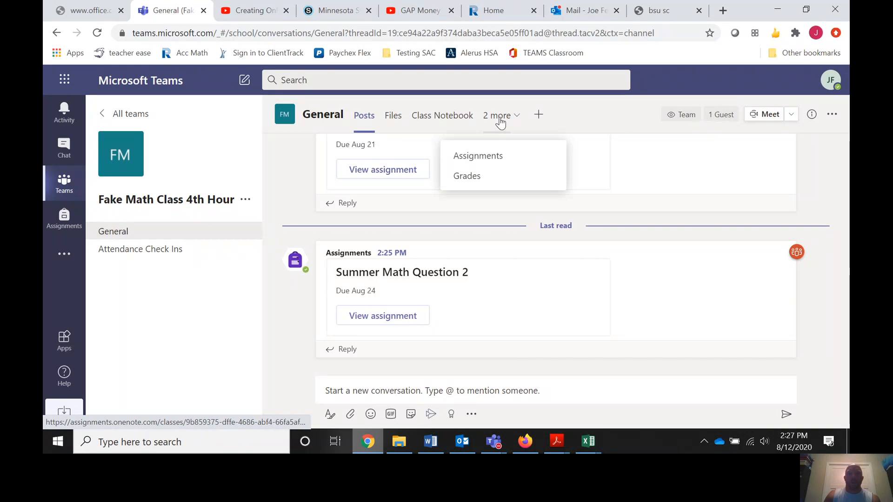
click(489, 154)
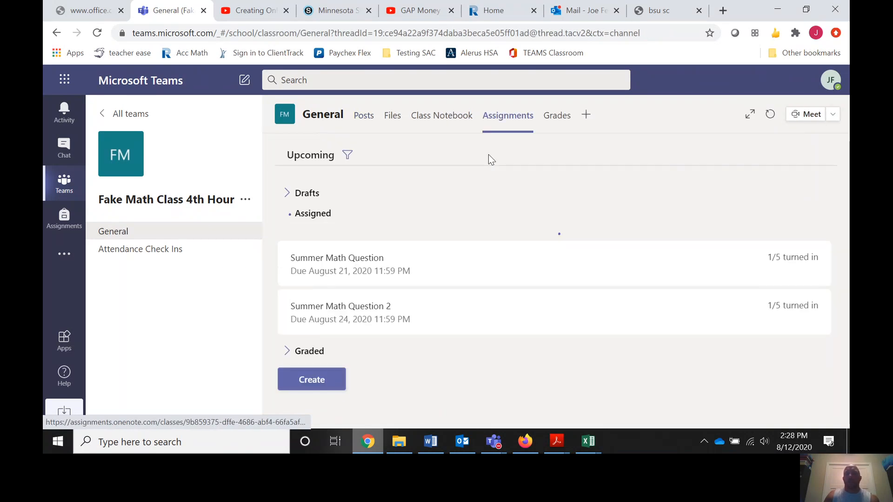
click(365, 298)
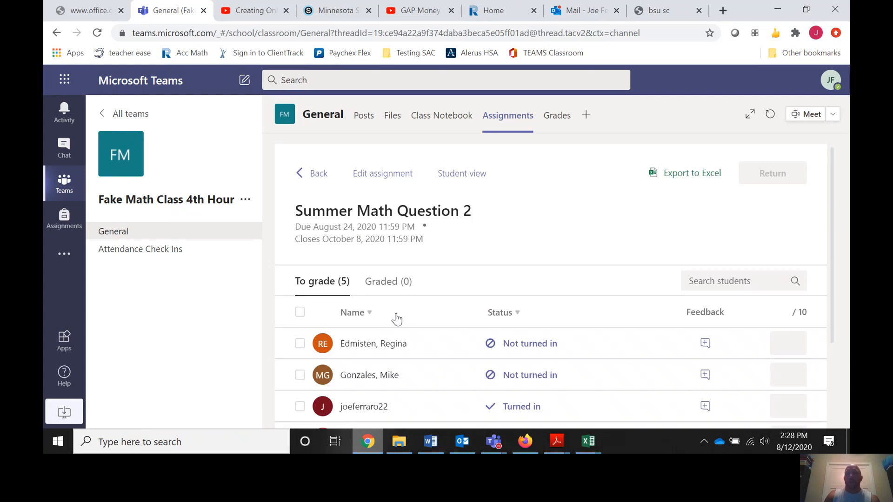
scroll(349, 343, down, 1)
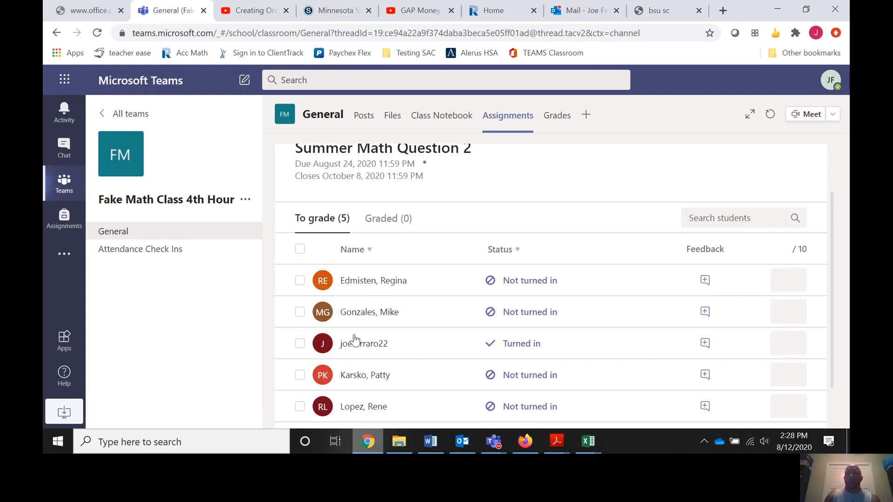
click(513, 348)
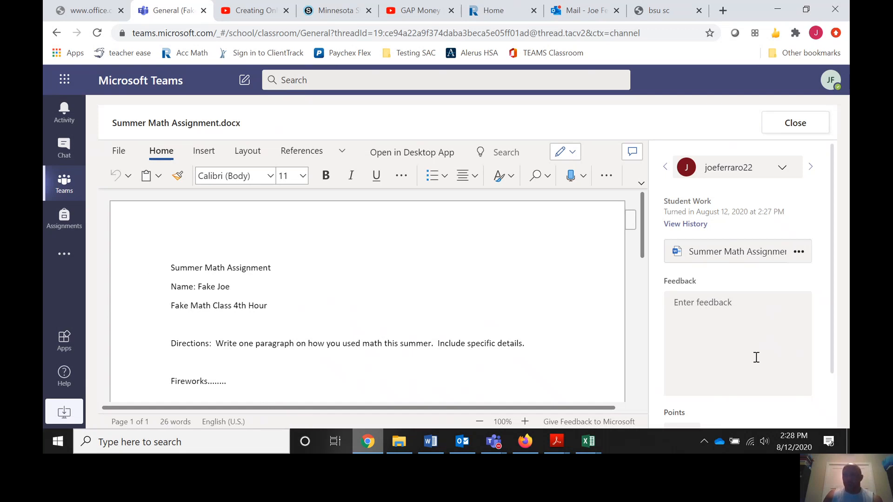
click(795, 124)
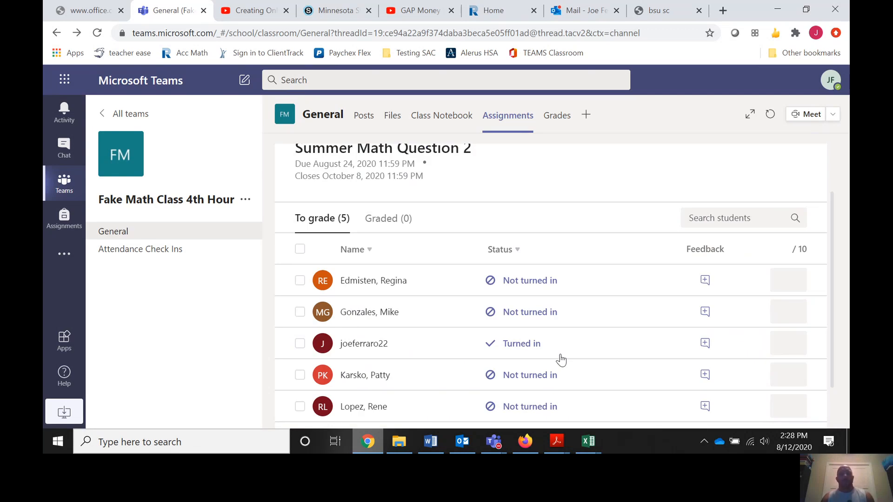
Return to the assignments list of the General channel and start a new blank assignment.
click(118, 235)
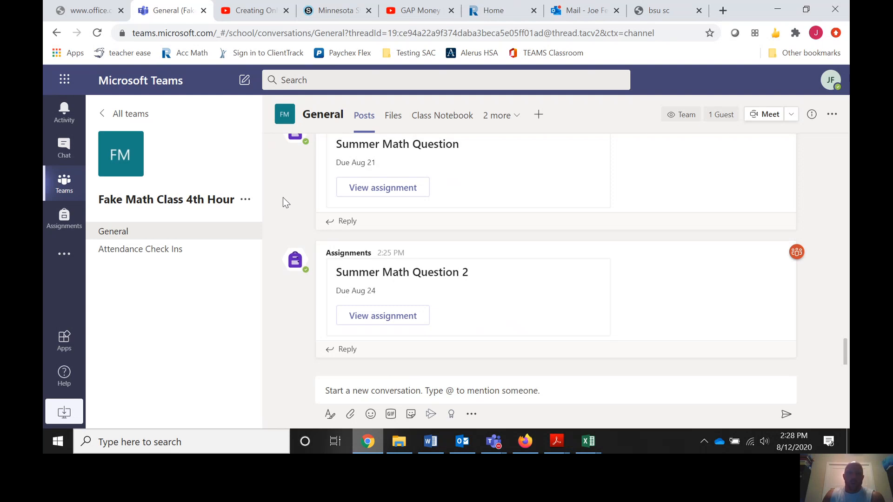
click(516, 122)
click(499, 155)
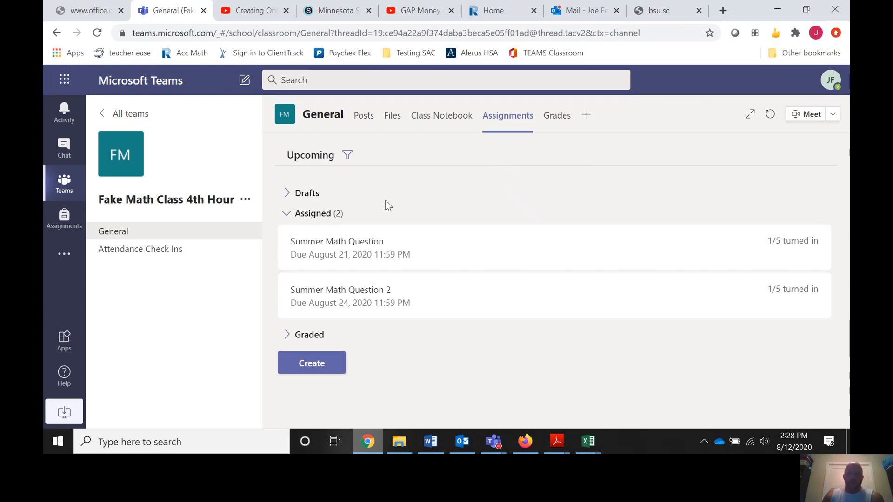
click(323, 366)
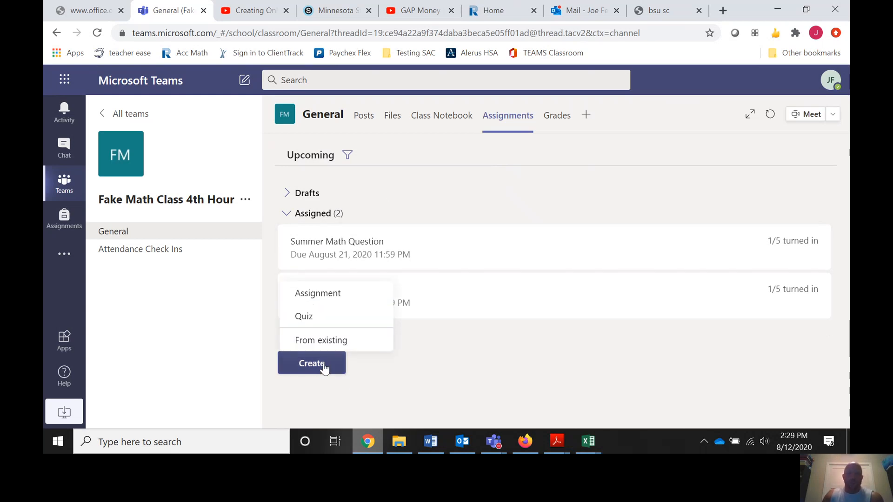
click(323, 300)
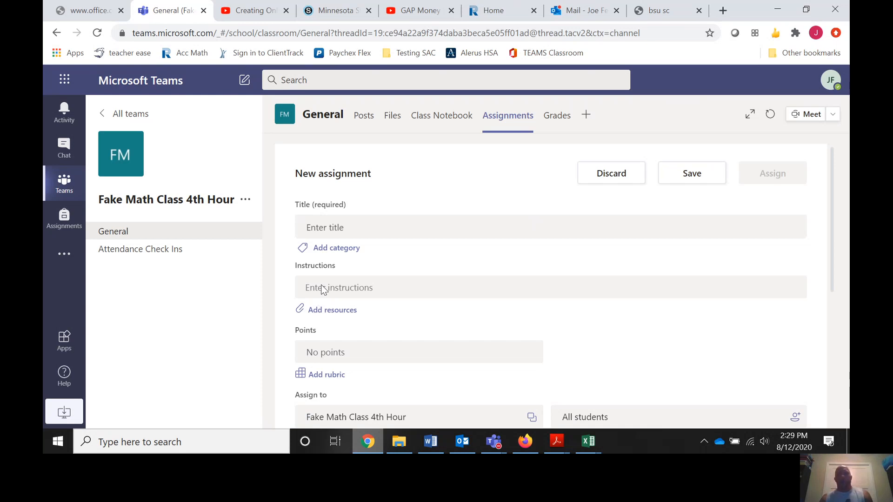
Title the new assignment "Fake Math Test" followed by the student's name in parentheses.
click(323, 228)
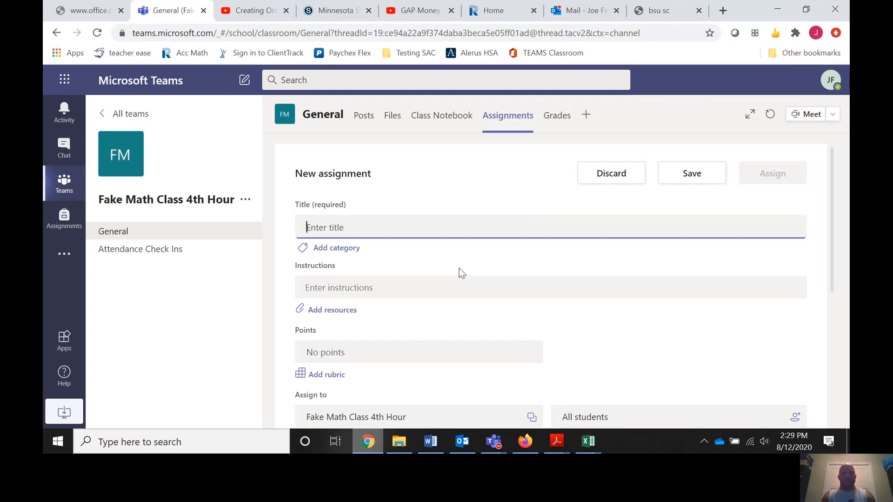
text(Te)
key(BackSpace)
key(BackSpace)
text(F)
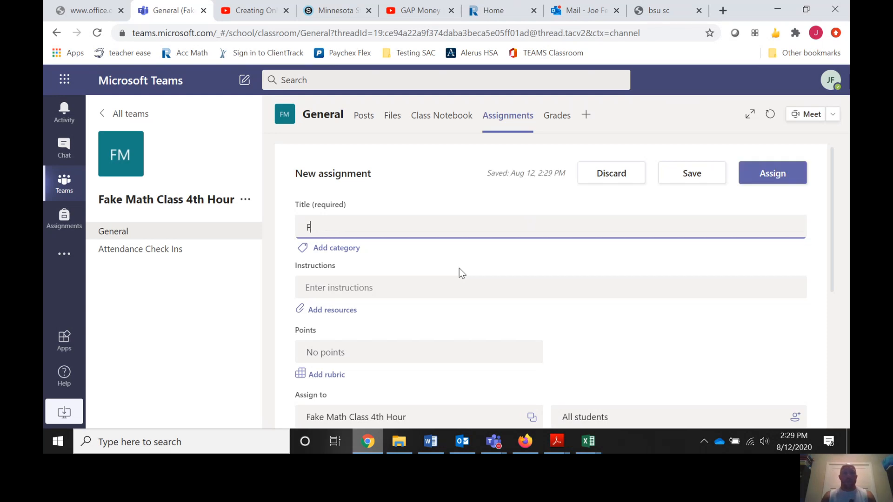
text(ake Math Test (Joe Fe)
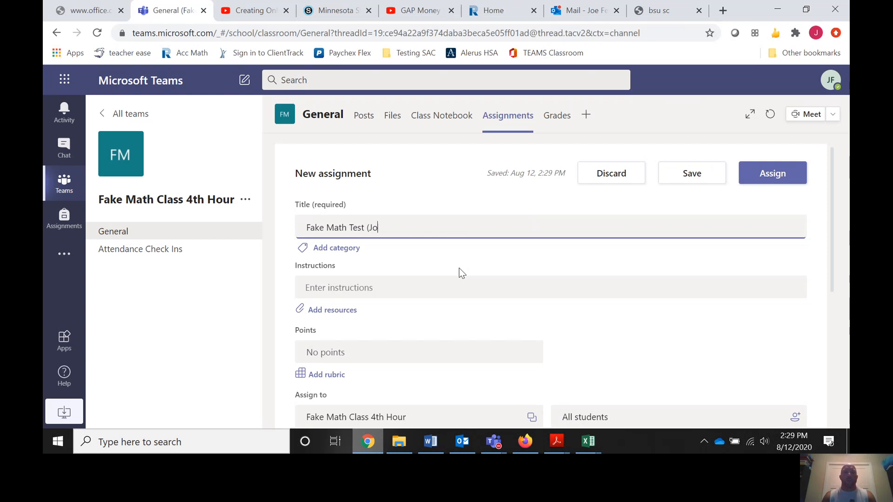
key(BackSpace)
key(BackSpace)
key(BackSpace)
key(BackSpace)
key(BackSpace)
key(BackSpace)
text(Fake Joe))
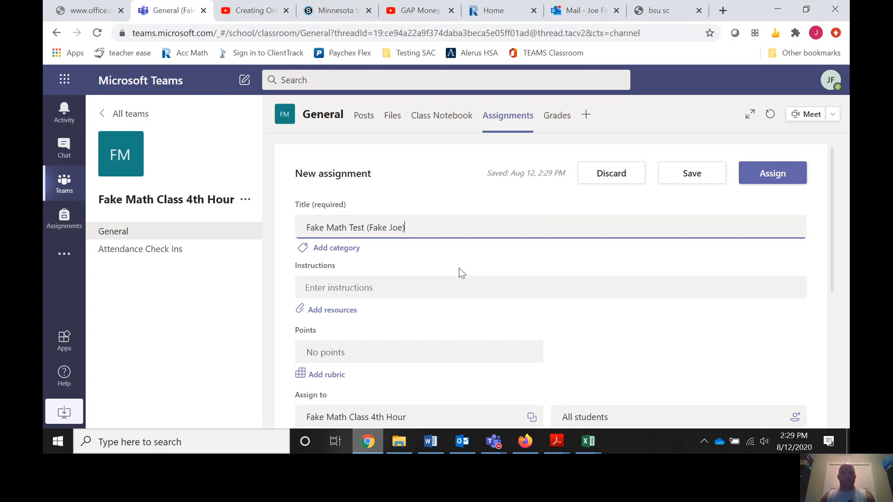
Enter the instructions "Complete the attached test and either write your answers and show your work on the attached word doc, or do your work".
click(348, 291)
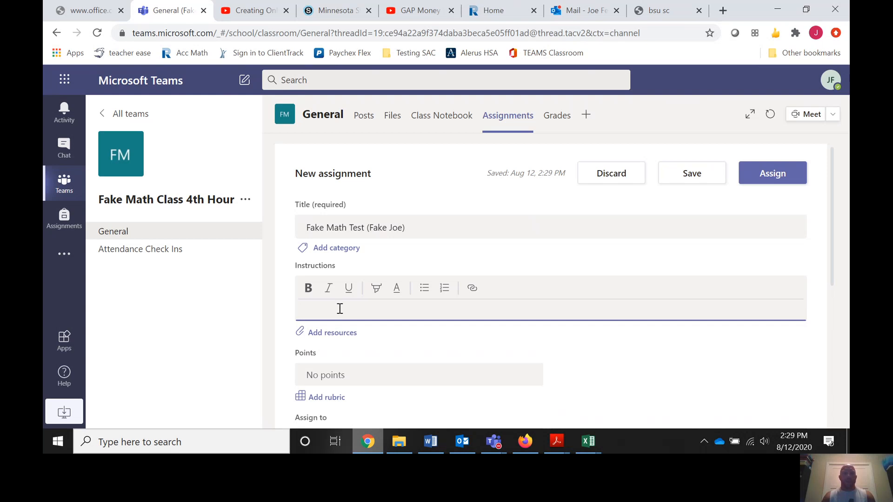
text(Complete the attached tes)
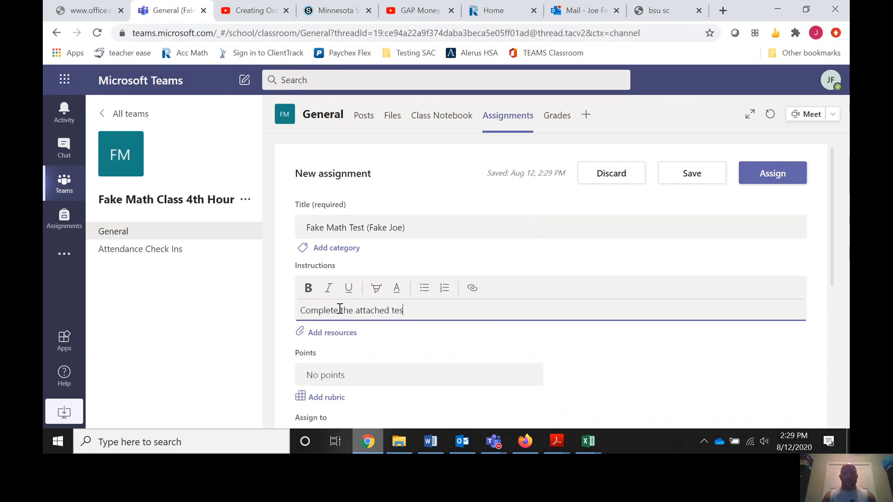
text(t and write your answers)
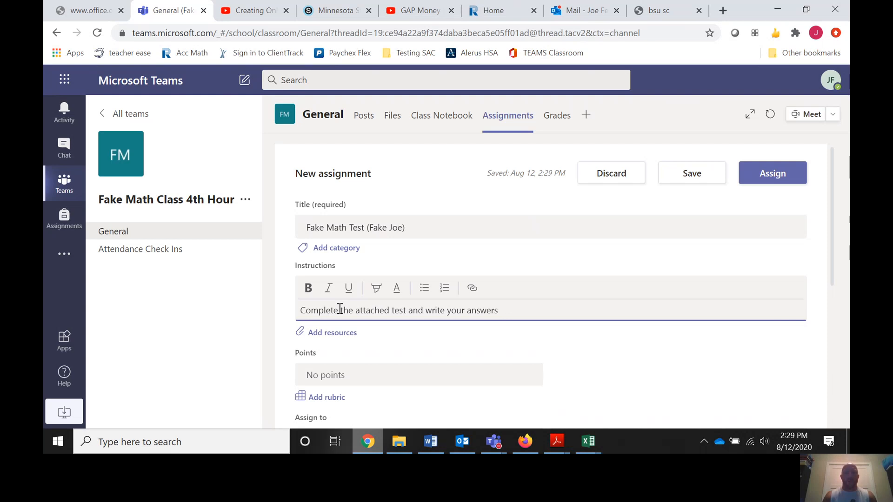
text( o)
key(BackSpace)
key(BackSpace)
key(BackSpace)
key(BackSpace)
key(BackSpace)
key(BackSpace)
key(BackSpace)
key(BackSpace)
key(BackSpace)
key(BackSpace)
key(BackSpace)
key(BackSpace)
key(BackSpace)
key(BackSpace)
key(BackSpace)
key(BackSpace)
key(BackSpace)
key(BackSpace)
key(BackSpace)
key(BackSpace)
text(either)
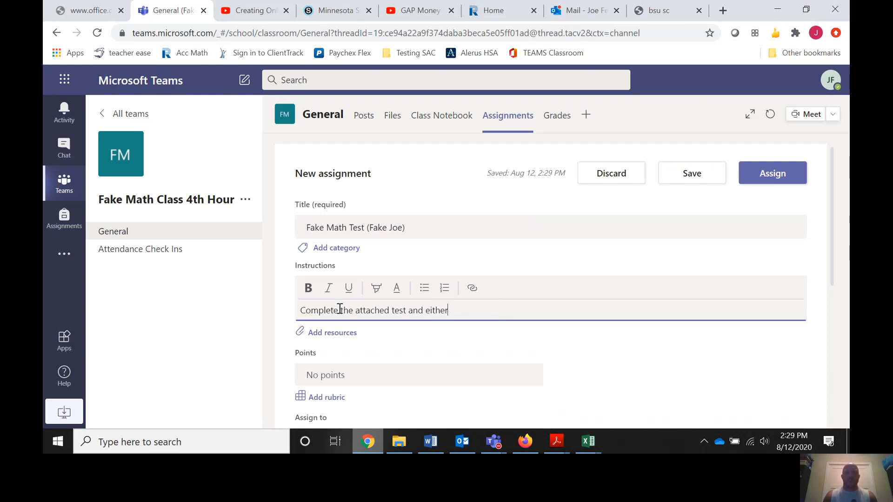
text( wirite your answer)
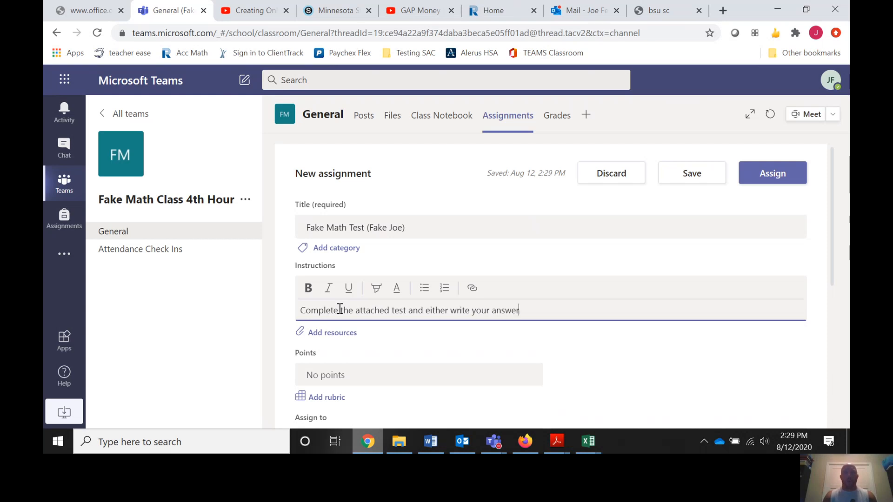
text(s and show your work)
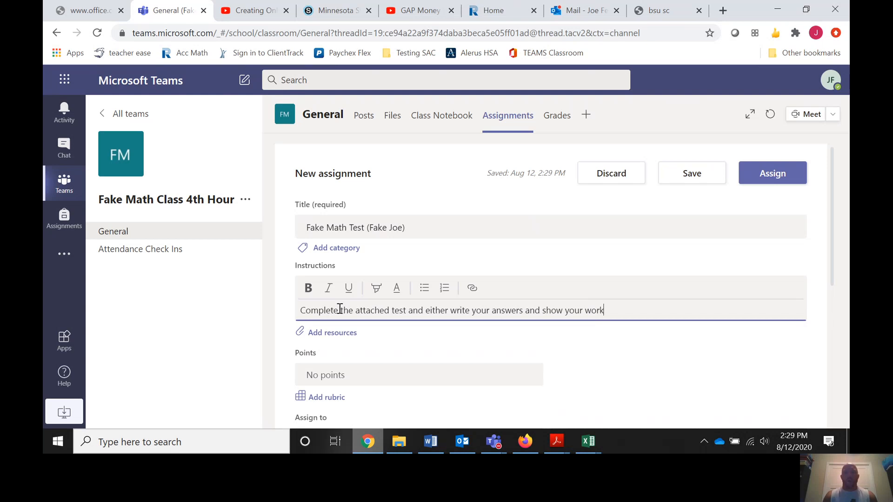
text( on the bla)
key(BackSpace)
key(BackSpace)
key(BackSpace)
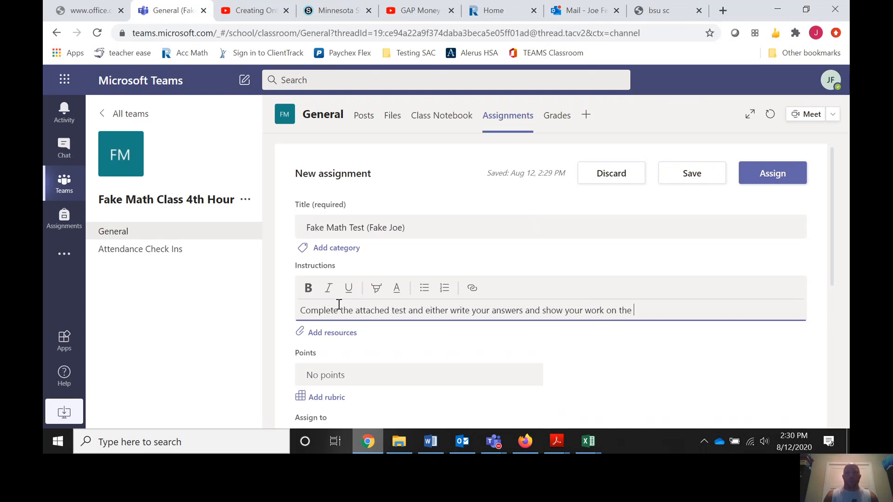
text(attached w)
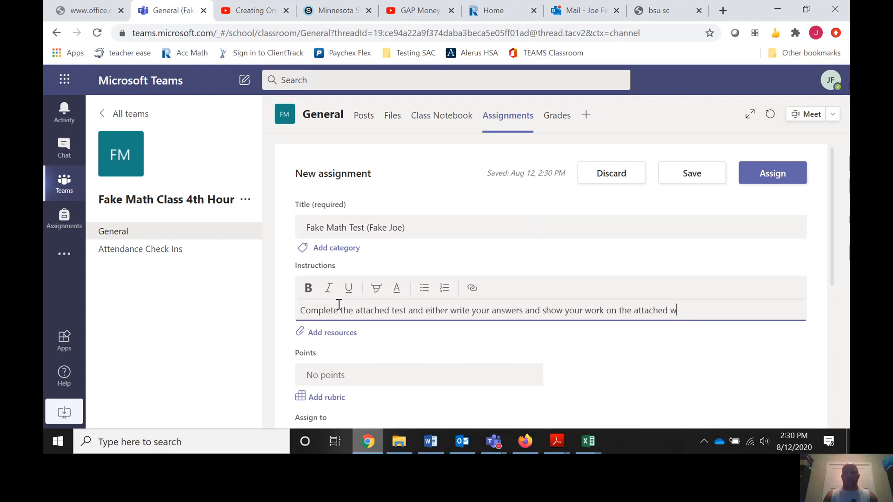
text(ord do)
key(BackSpace)
text(ock, or do you)
key(BackSpace)
text(r work)
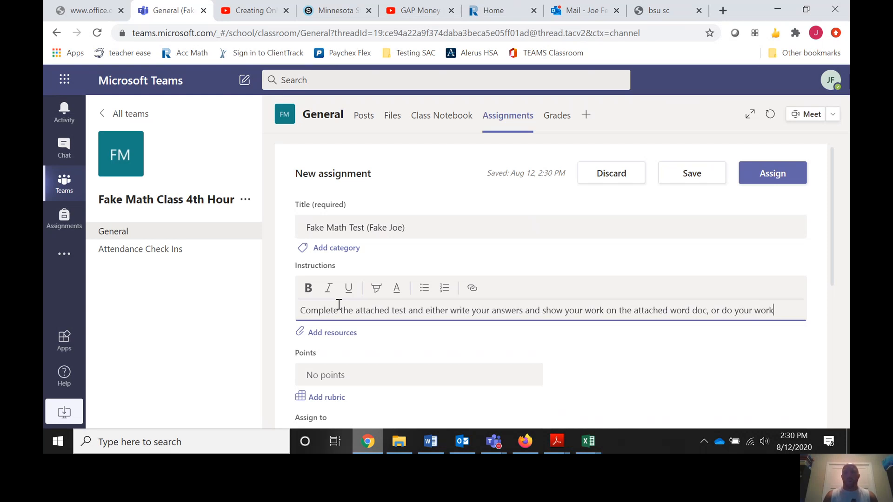
Finish the assignment instructions with "on a separate sheet of paper and send me a pic" and add a line break.
text( on a sep)
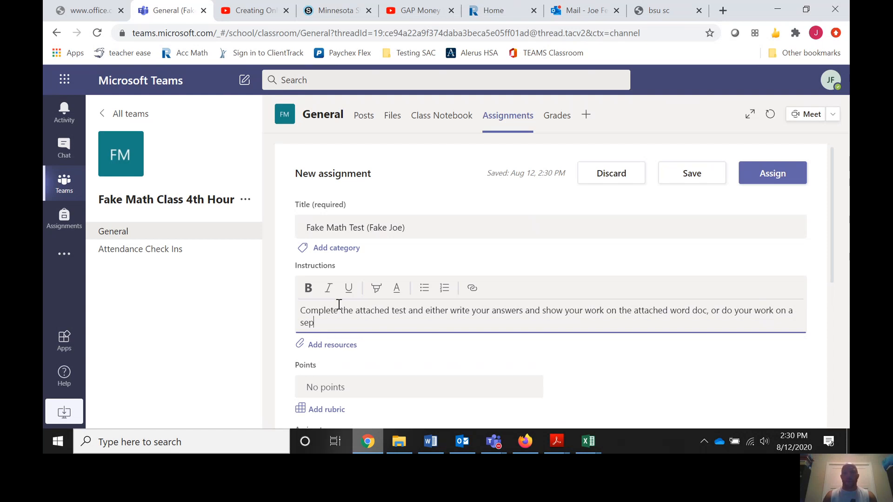
text(atrrated)
key(BackSpace)
key(BackSpace)
text(shee)
key(BackSpace)
key(BackSpace)
key(BackSpace)
key(BackSpace)
key(BackSpace)
key(BackSpace)
key(BackSpace)
key(BackSpace)
key(BackSpace)
key(BackSpace)
text(rate sheet of paper)
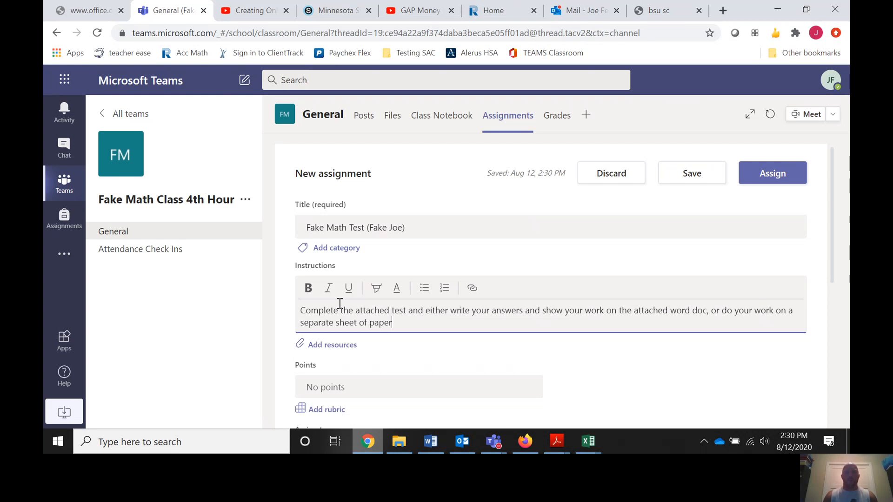
text( and send me a pic)
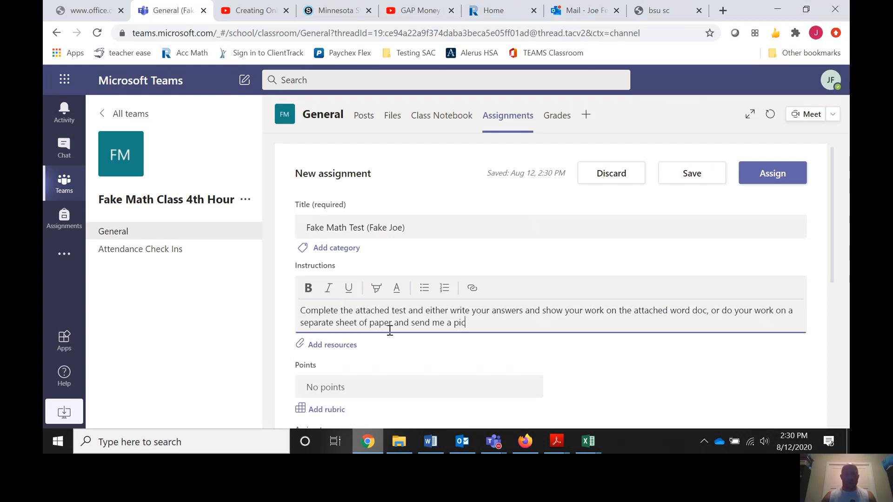
key(Return)
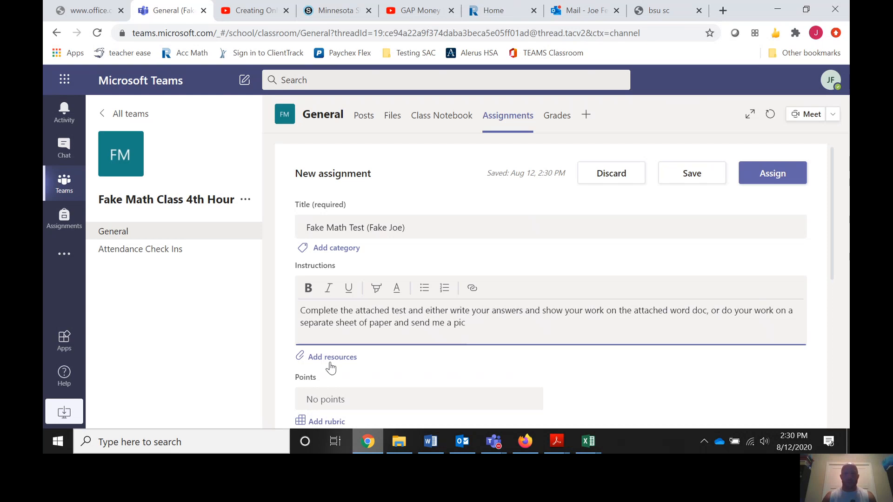
Start adding a resource uploaded from this device and browse to the OneDrive - Guadalupe Alternative Programs folder.
click(331, 365)
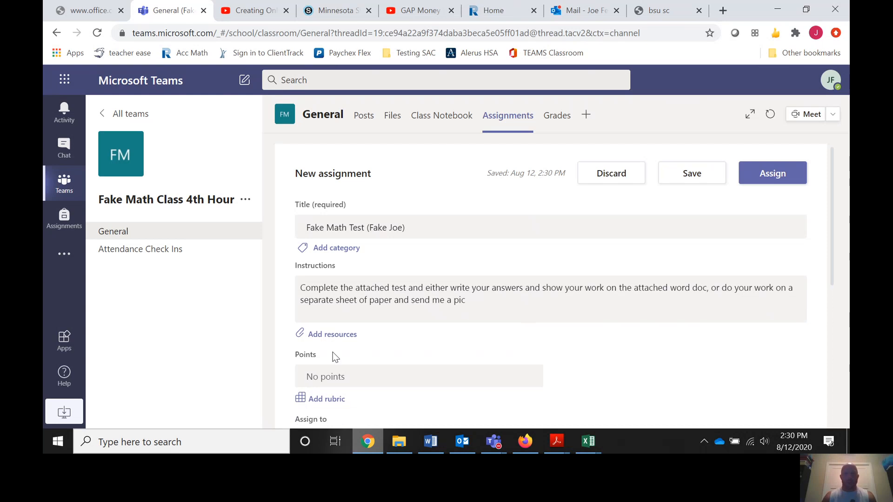
click(347, 334)
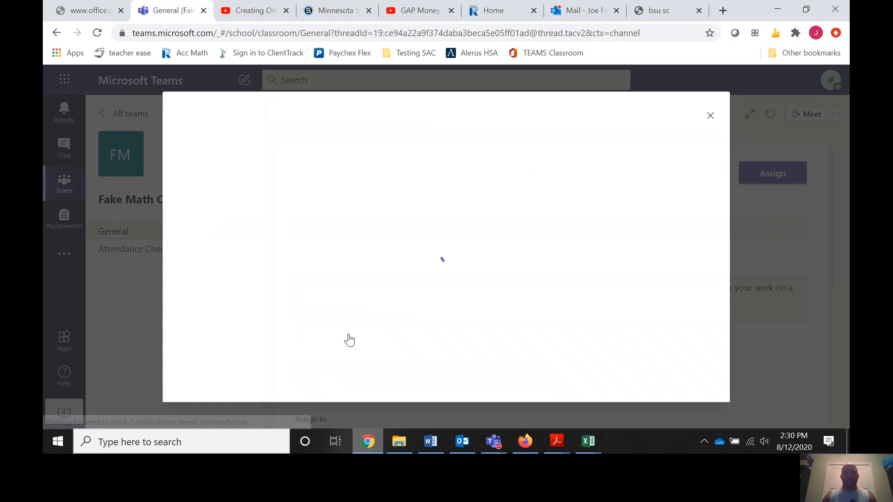
click(273, 385)
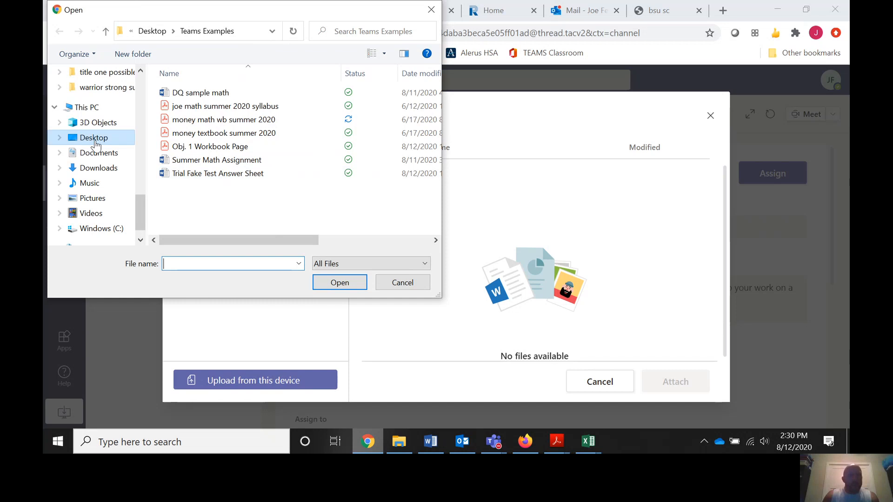
scroll(93, 153, up, 1)
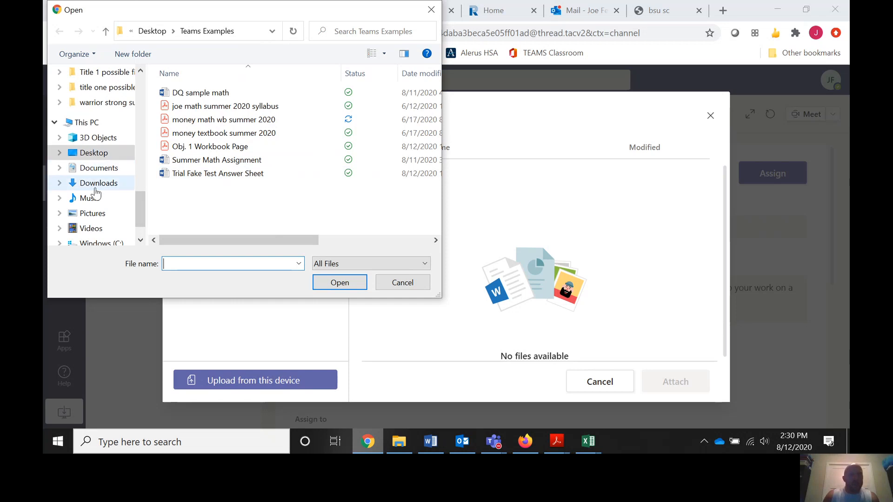
scroll(93, 191, down, 3)
scroll(95, 193, up, 7)
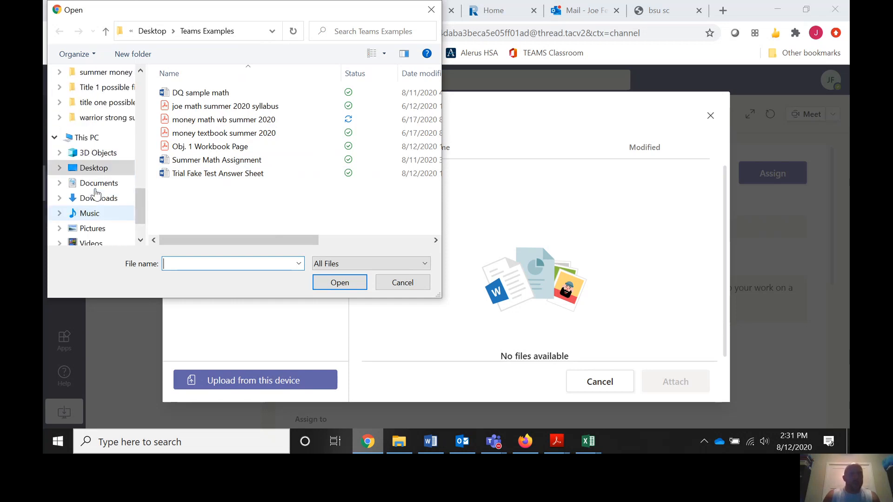
scroll(95, 194, up, 7)
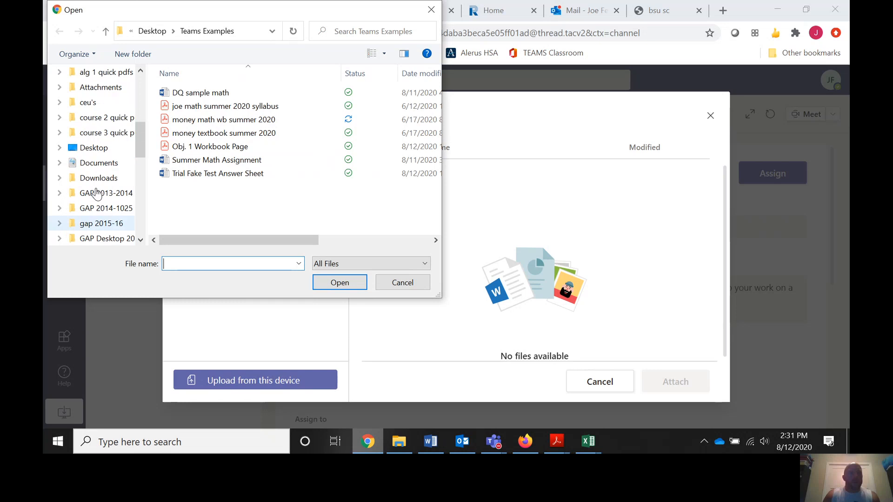
scroll(91, 158, up, 4)
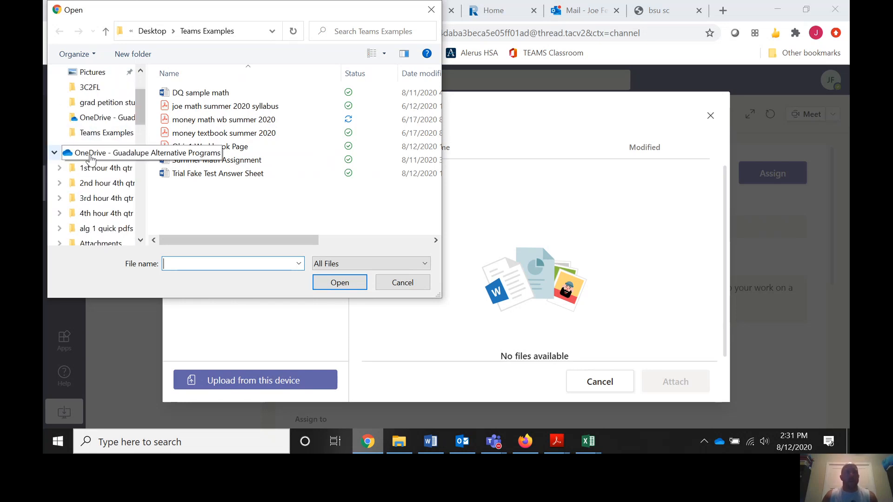
click(91, 157)
click(348, 32)
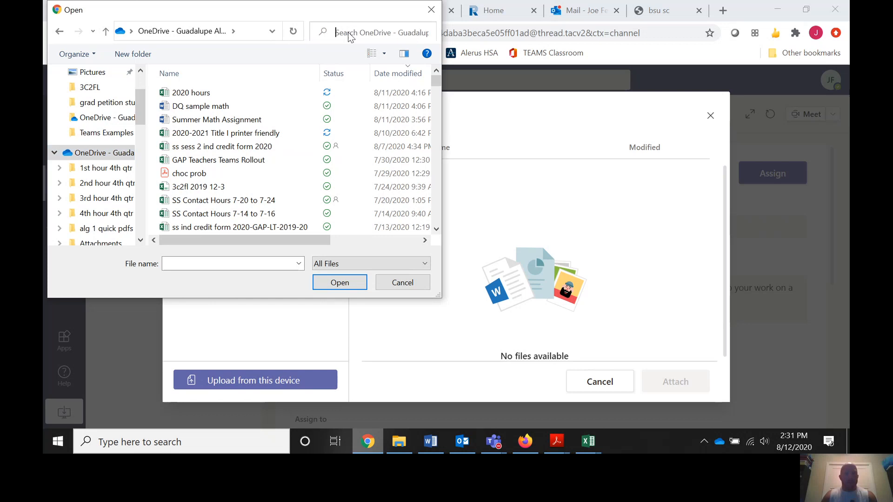
text(tria)
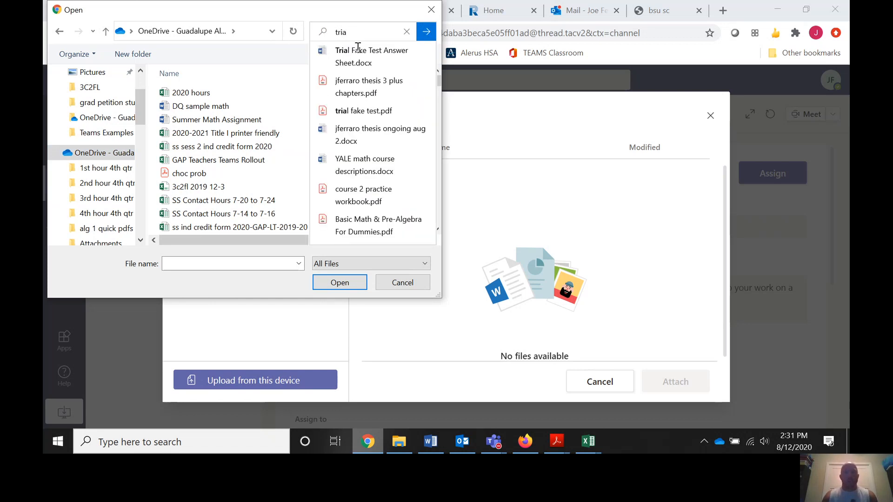
click(352, 108)
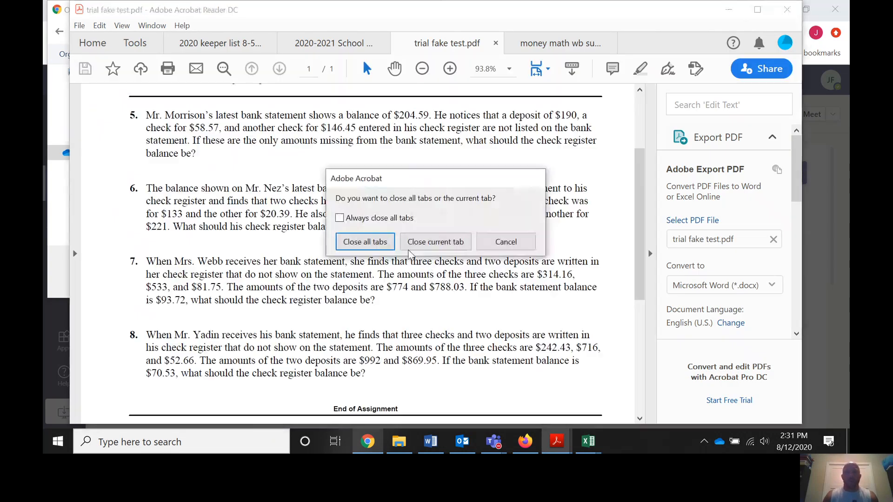
click(507, 239)
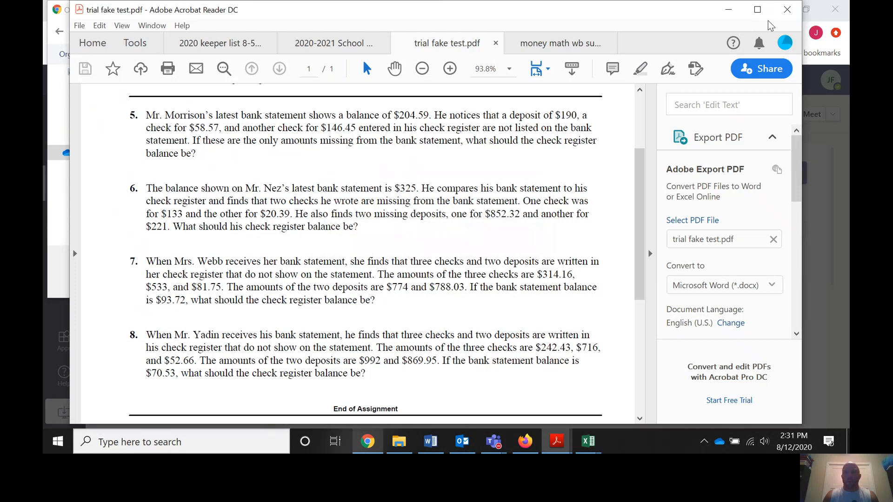
click(728, 13)
Upload trial fake test.pdf from the OneDrive folder and attach it to the assignment.
click(199, 264)
text(tri)
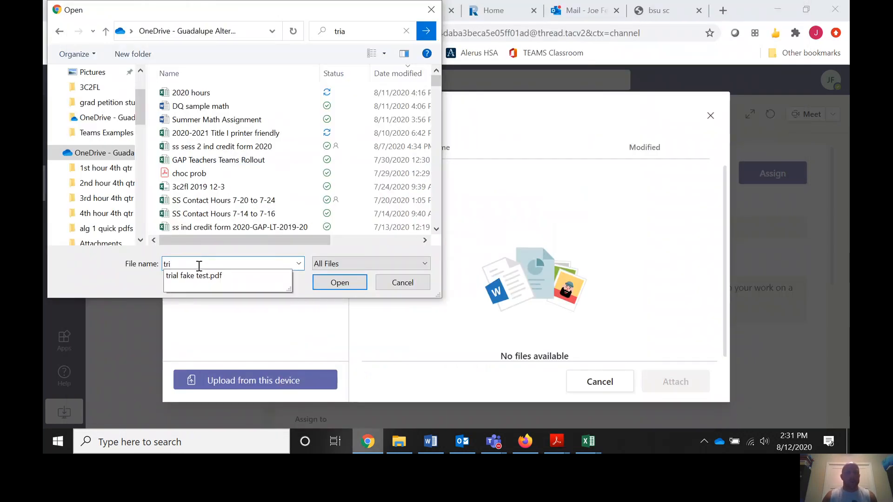
click(201, 279)
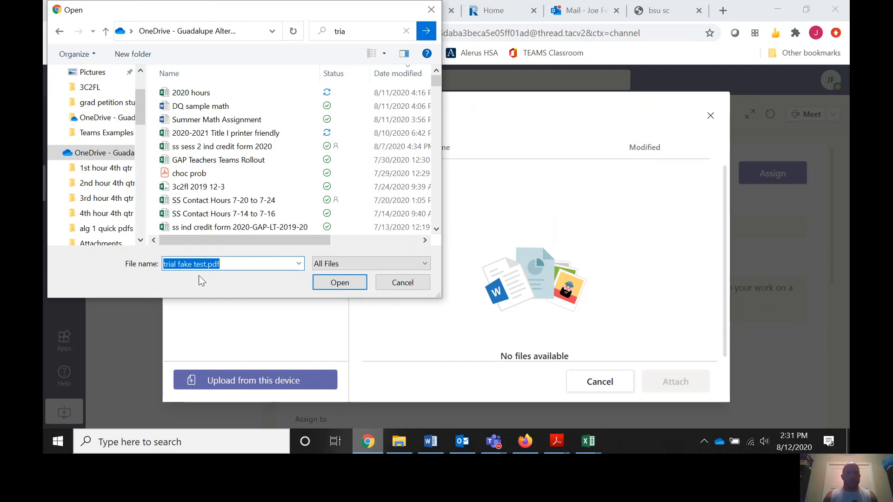
click(351, 284)
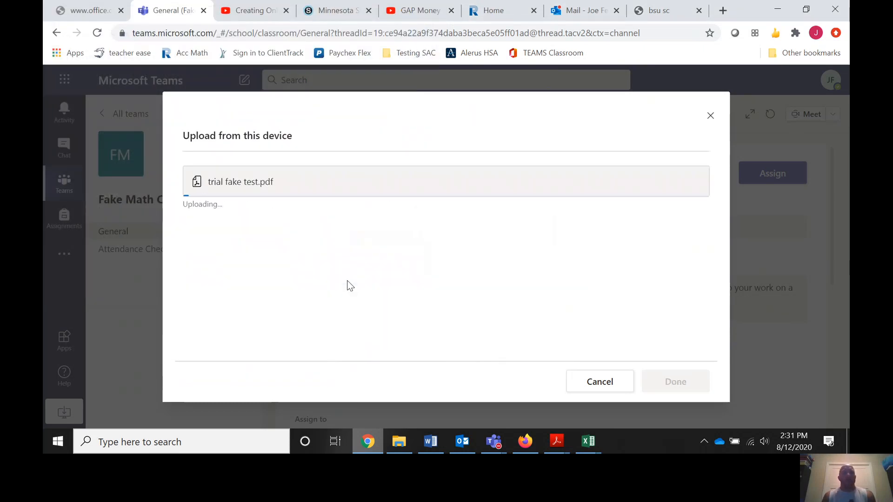
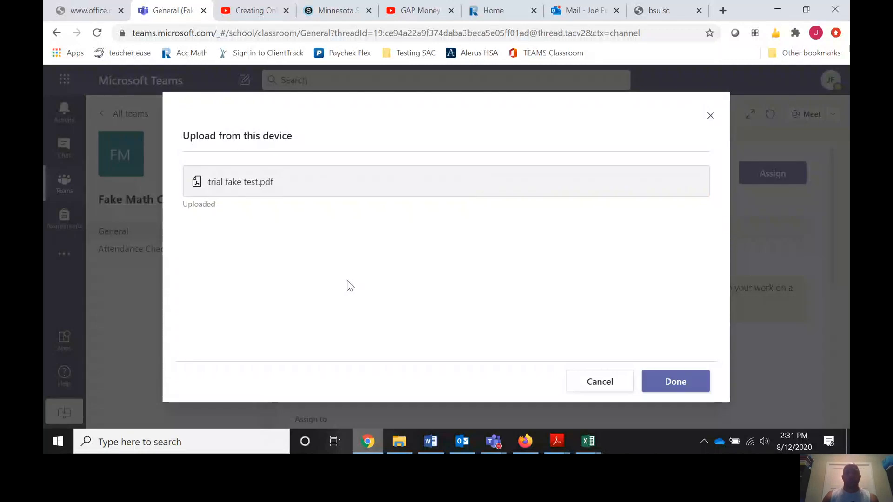
click(691, 387)
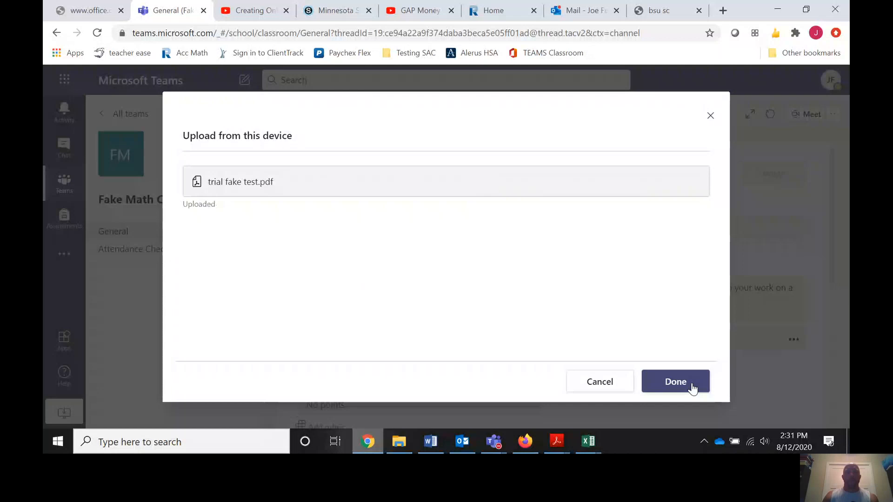
Upload Trial Fake Test Answer Sheet.docx from the Teams Examples folder as a second assignment resource.
scroll(522, 355, down, 1)
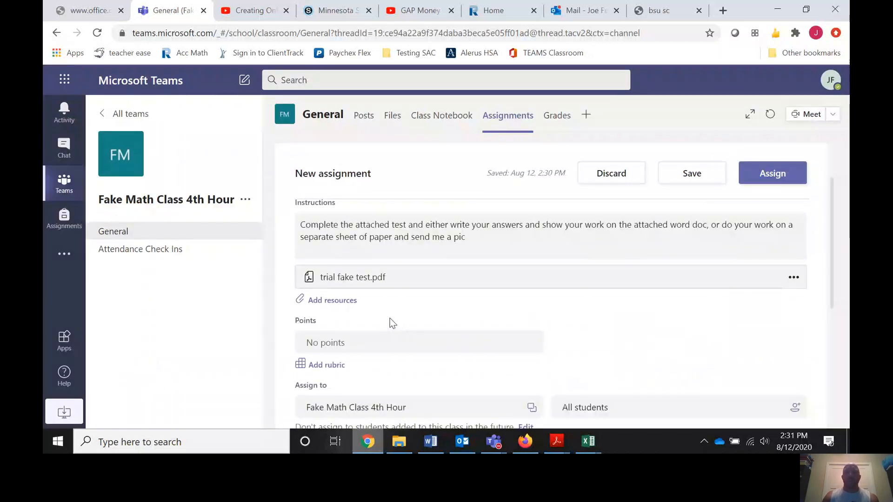
click(343, 303)
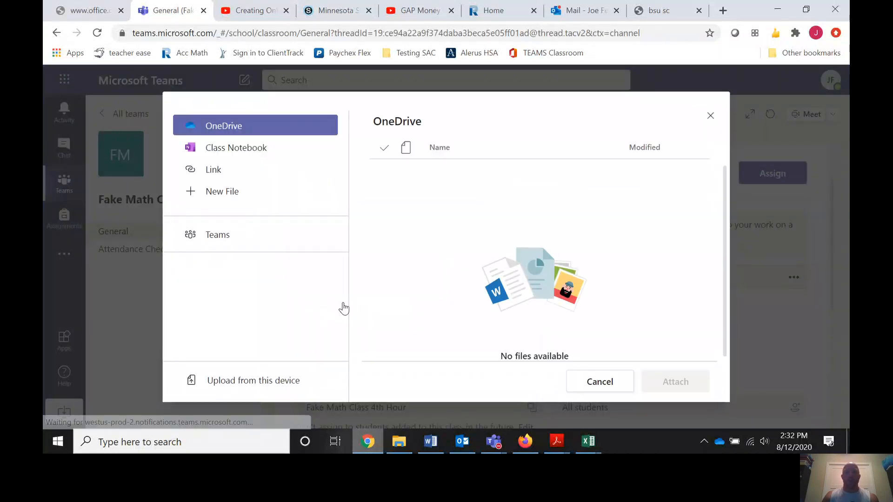
click(263, 382)
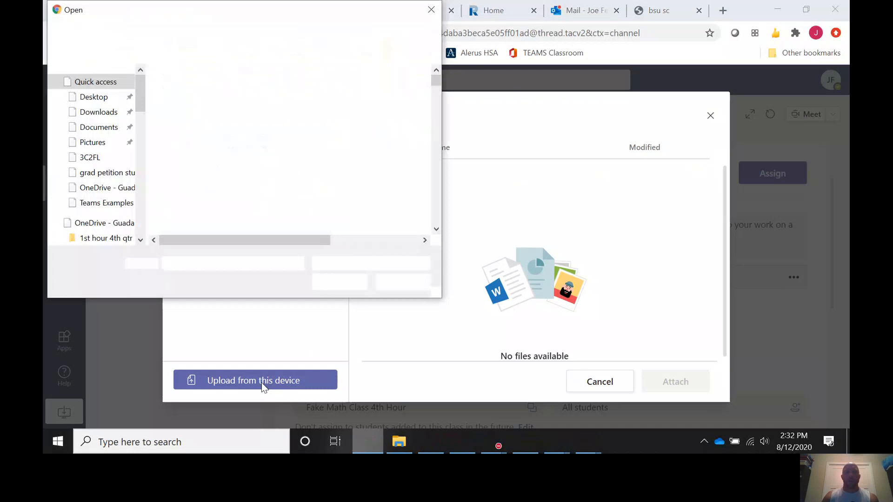
click(122, 204)
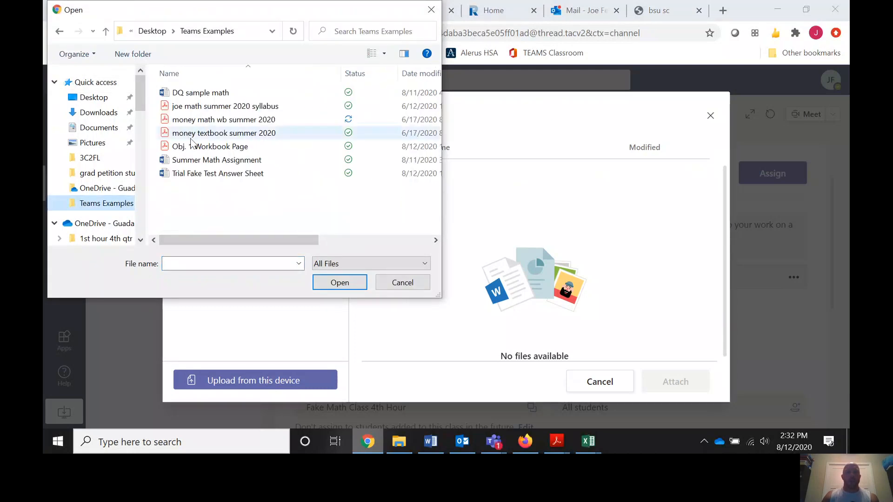
click(205, 174)
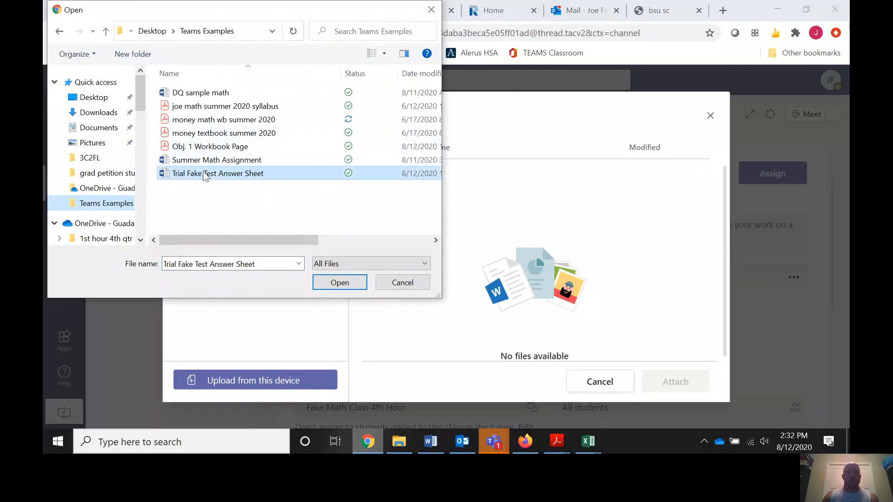
click(338, 283)
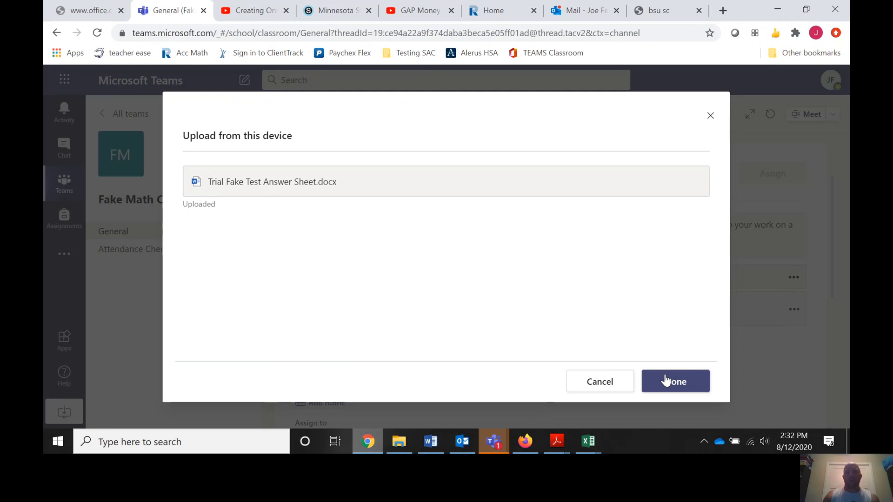
Confirm the uploaded answer sheet as an assignment resource and set the assignment's points to 8.
click(665, 381)
scroll(352, 263, down, 2)
click(348, 257)
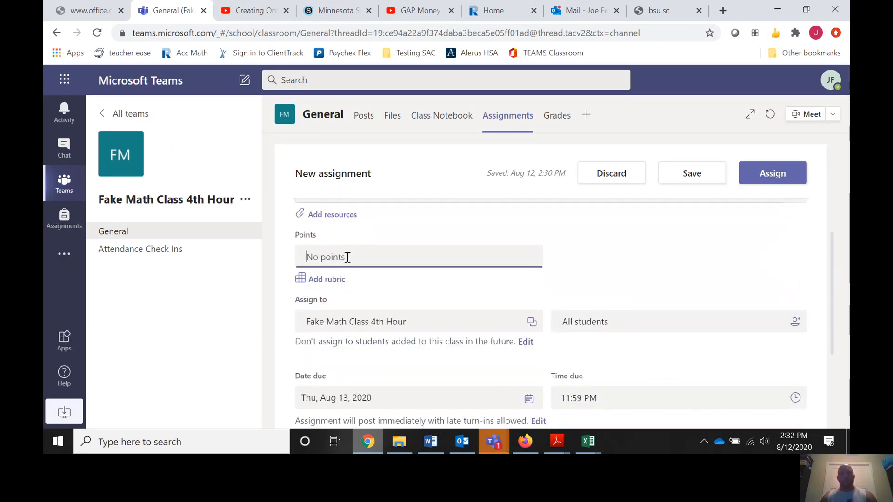
text(8)
click(634, 262)
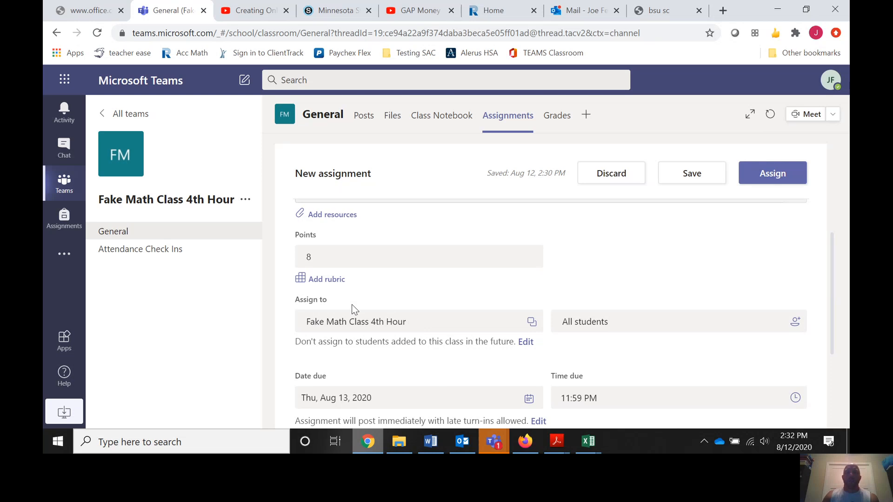
Review the assignment's instructions and attachments, and restrict its recipients from all students to the demo student account only.
scroll(497, 316, up, 4)
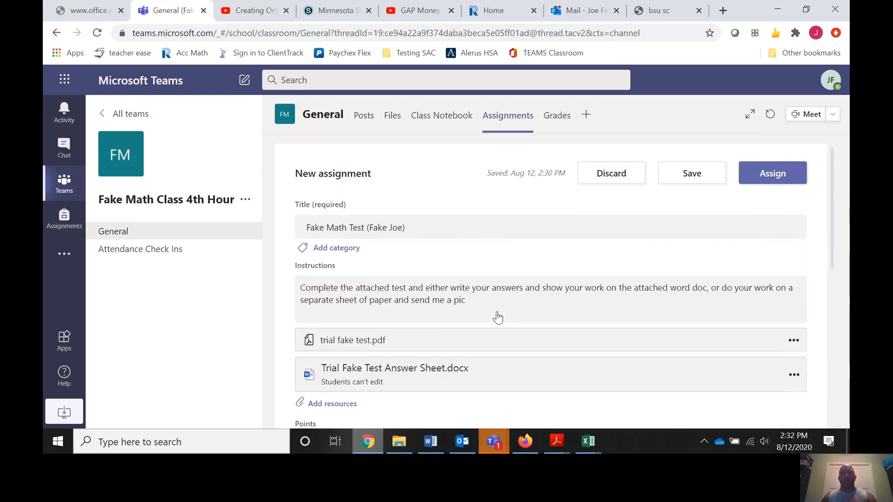
scroll(497, 315, down, 3)
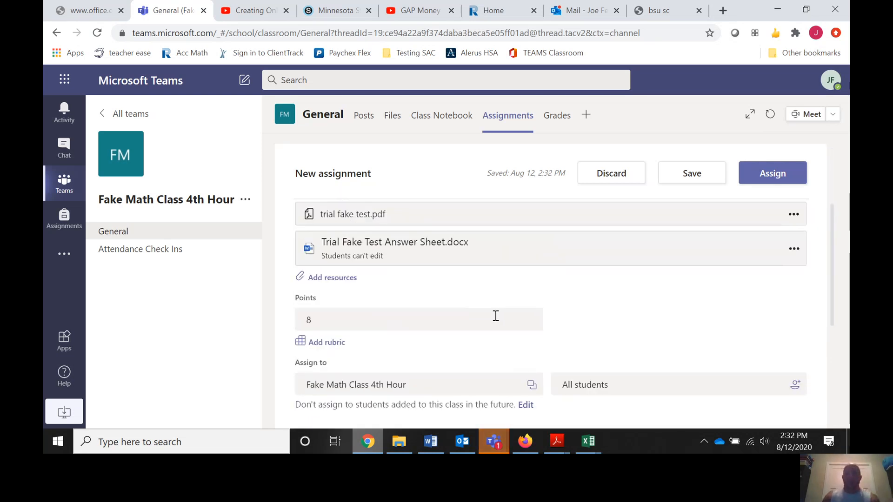
scroll(496, 315, down, 1)
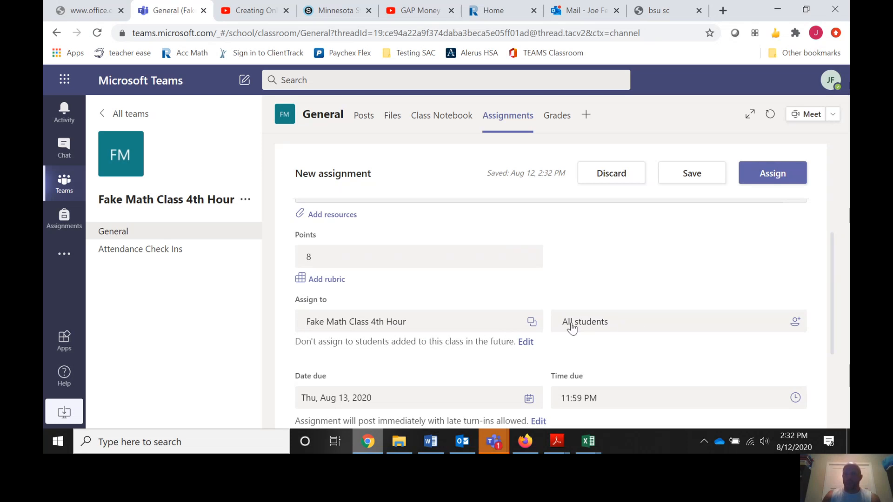
click(625, 329)
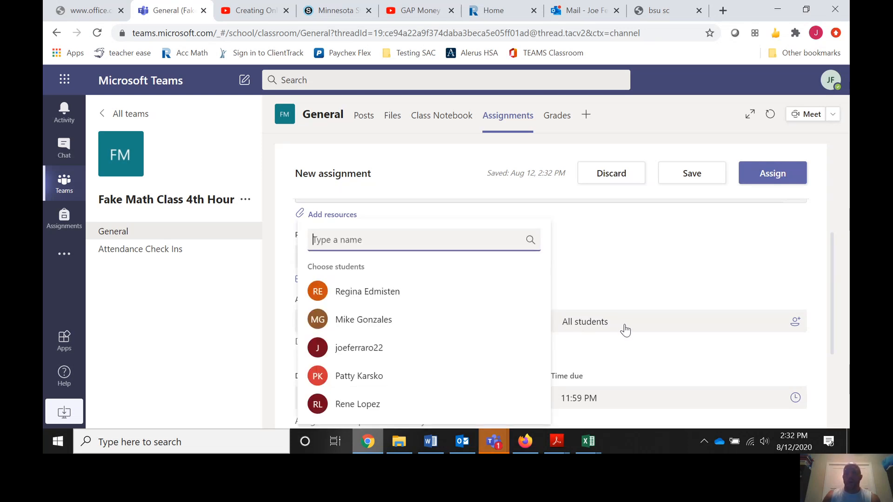
click(403, 357)
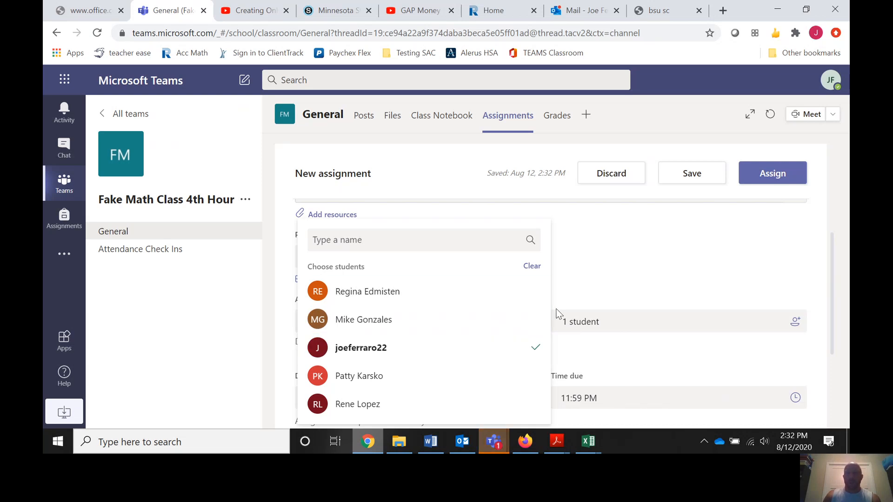
click(484, 360)
click(485, 360)
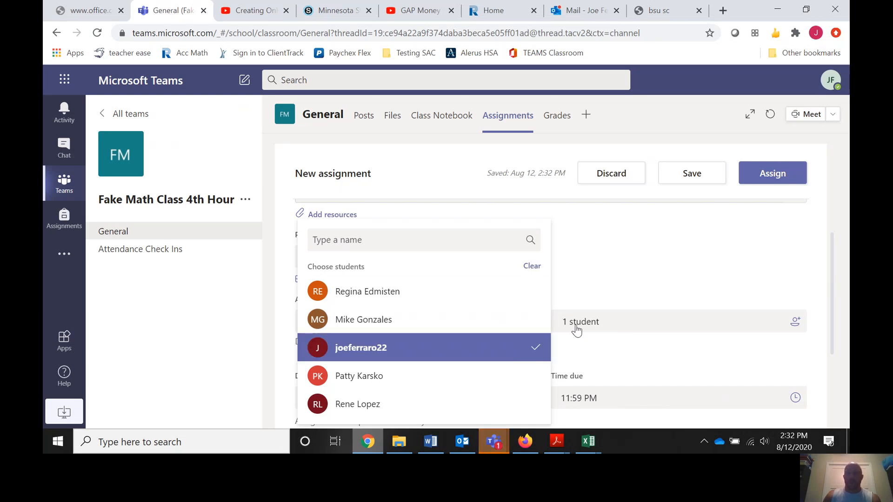
click(645, 279)
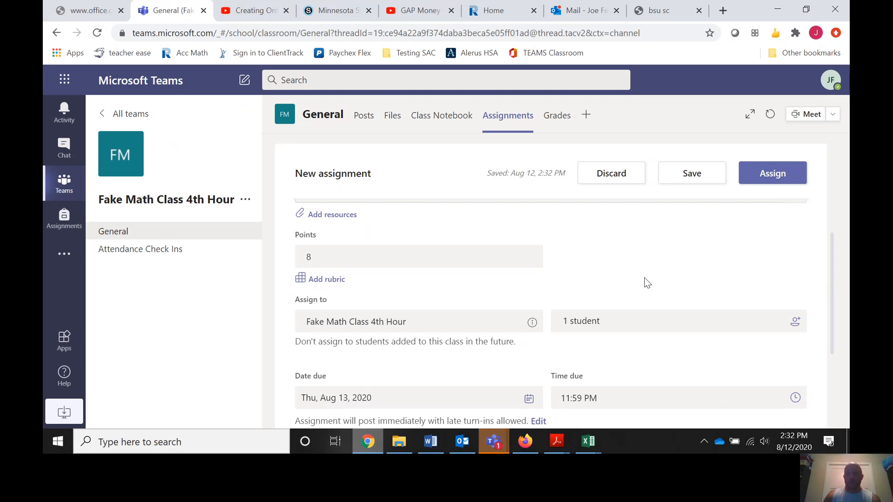
Set the due date to Saturday, August 15, 2020 and assign the test.
scroll(661, 325, down, 1)
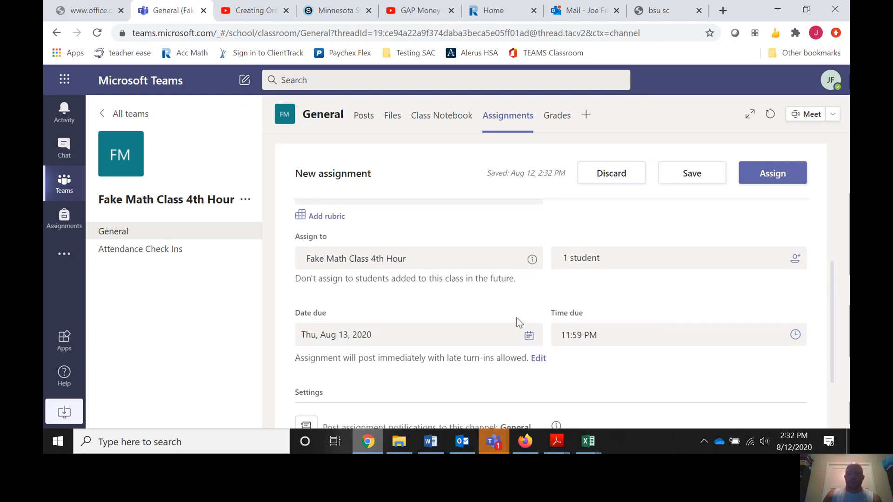
click(528, 338)
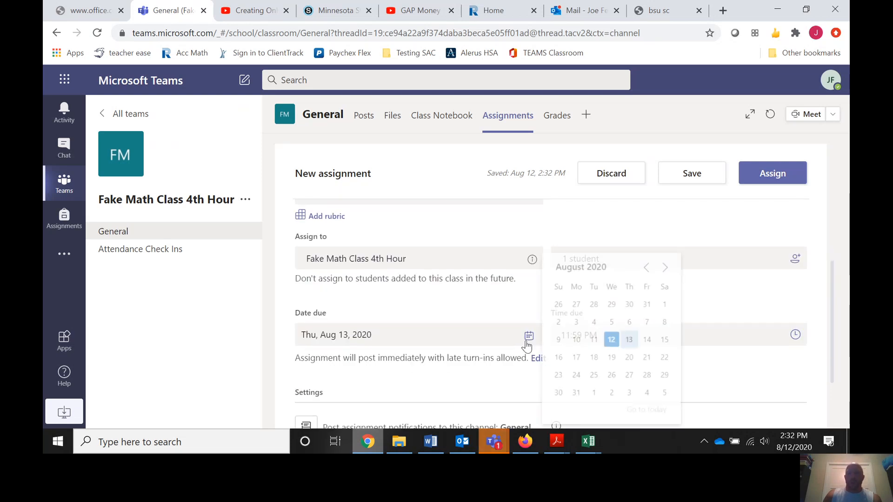
click(665, 341)
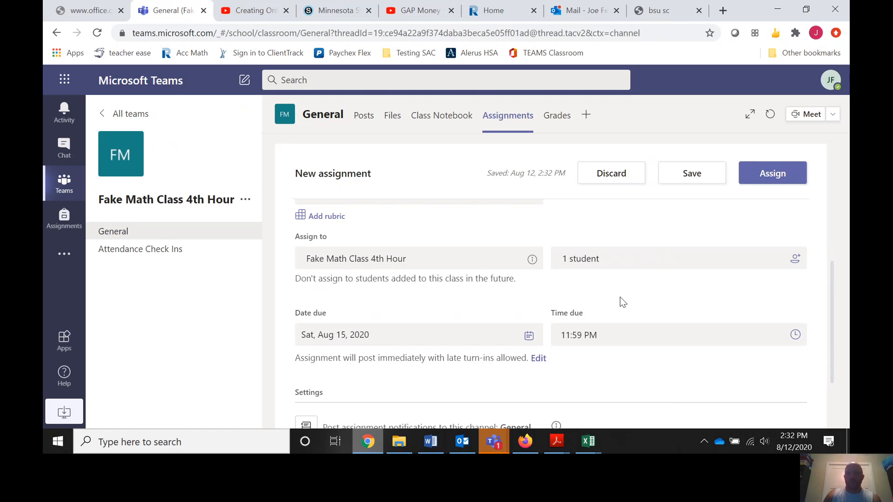
scroll(615, 343, down, 1)
scroll(659, 301, down, 1)
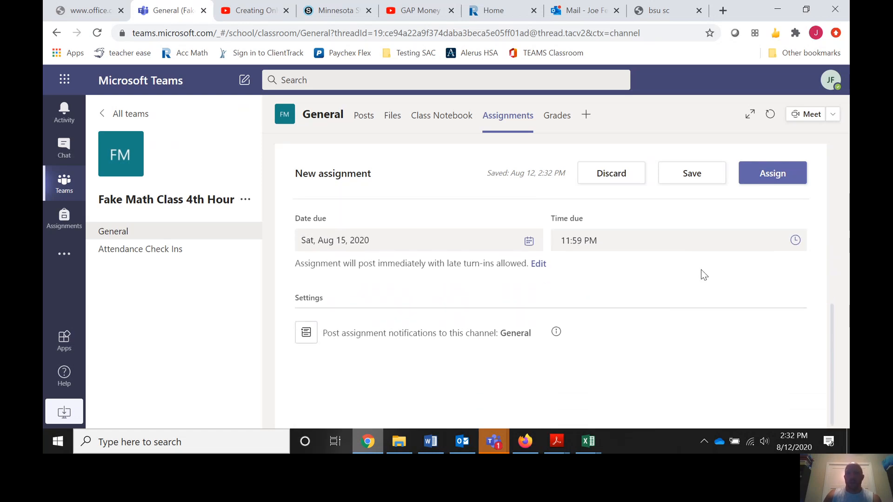
click(767, 184)
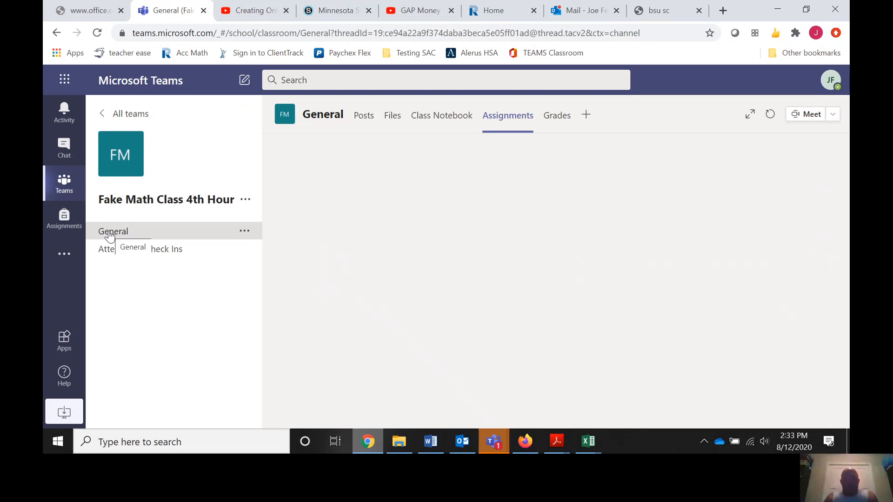
Check the General channel's posts in the teacher's and student's sessions for the test, and view the student's assignments in Firefox.
click(525, 440)
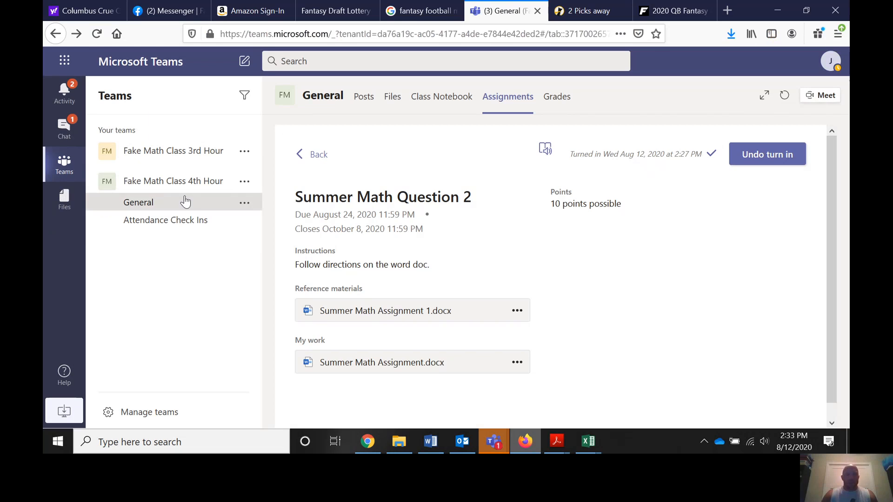
click(144, 187)
click(142, 208)
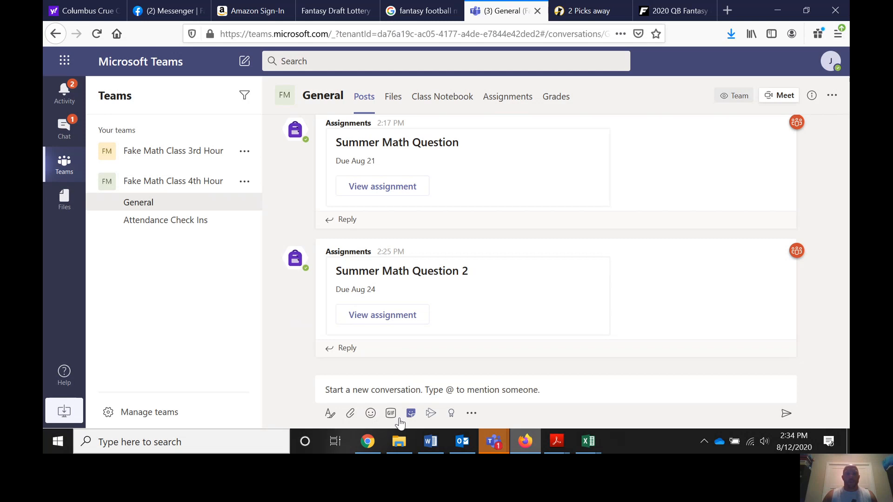
click(373, 436)
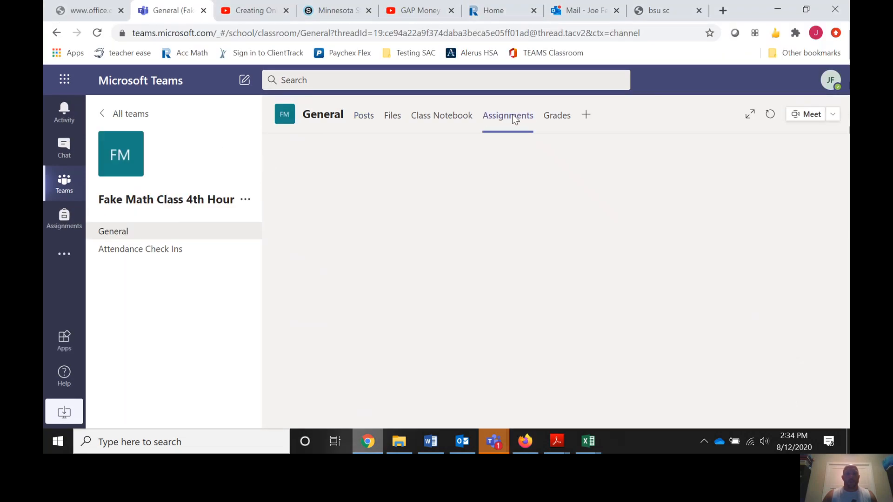
click(106, 231)
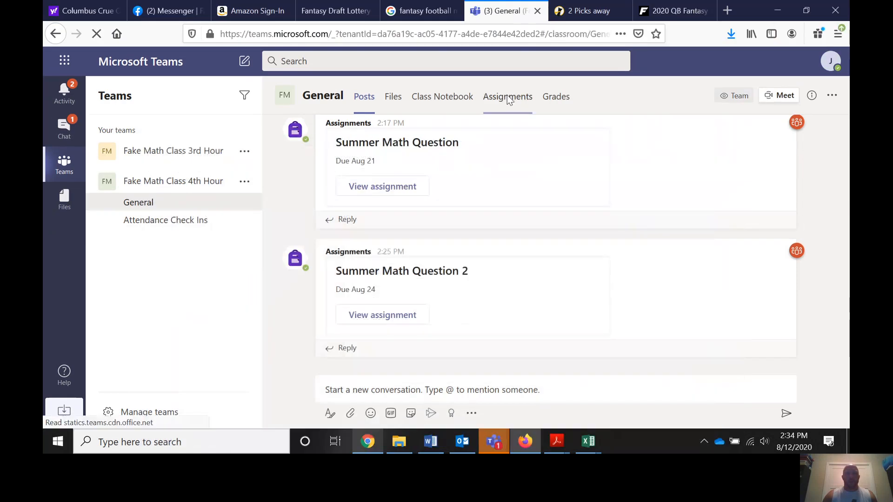
click(507, 96)
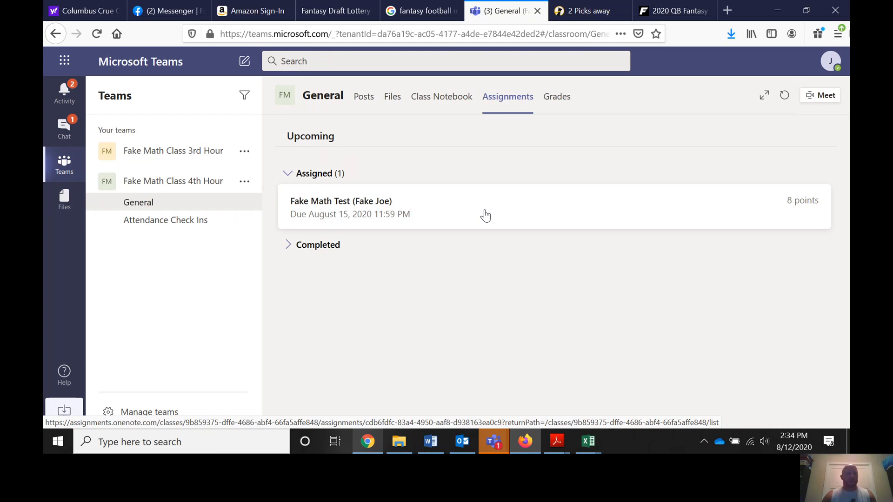
Open the Fake Math Test in the student's Firefox session to examine its instructions and reference materials.
click(368, 441)
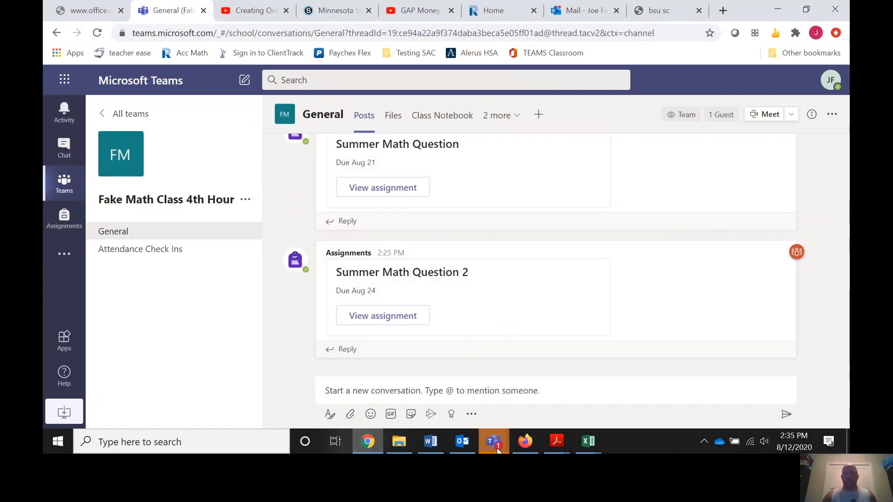
mouse_move(498, 450)
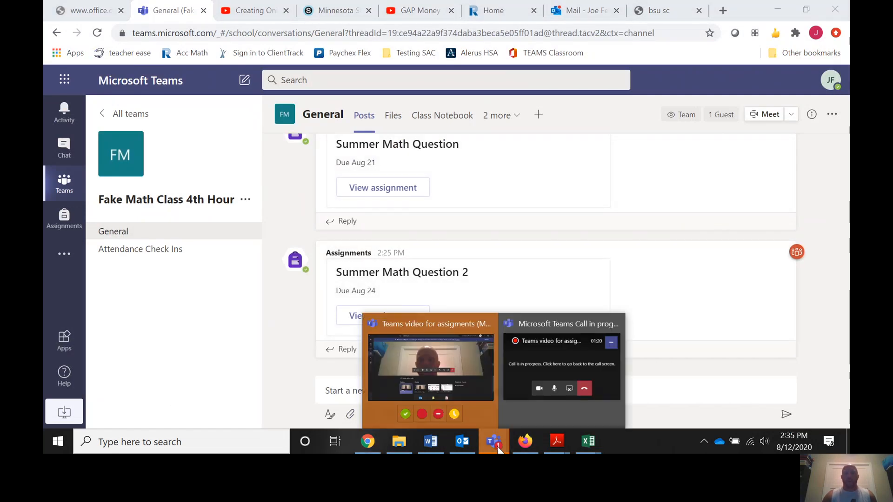
click(525, 446)
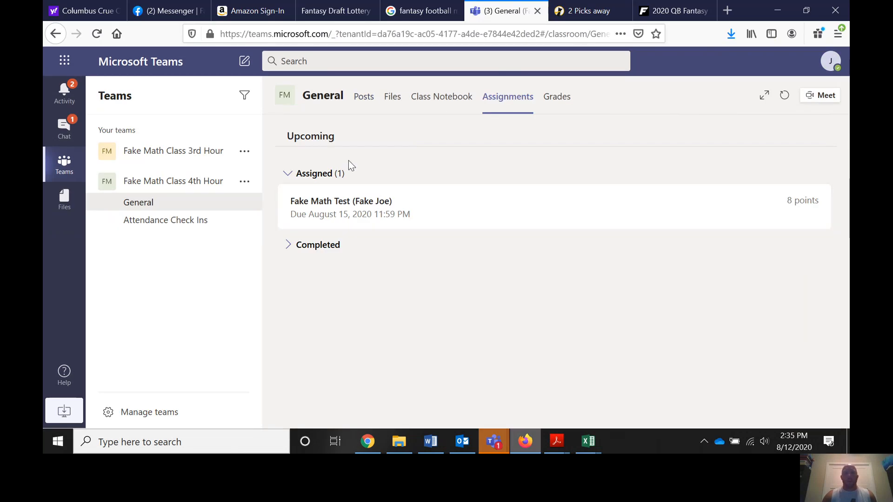
click(385, 200)
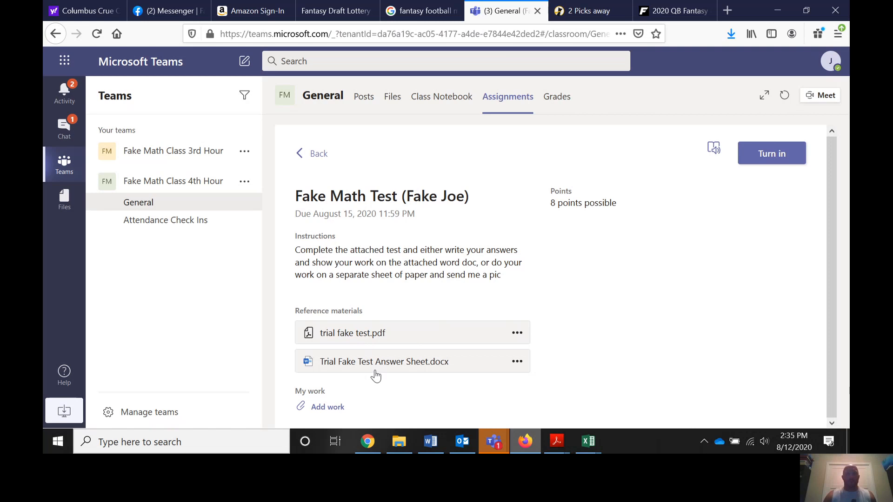
Switch to the teacher's Chrome session and open the assigned Fake Math Test for editing.
click(372, 440)
click(496, 117)
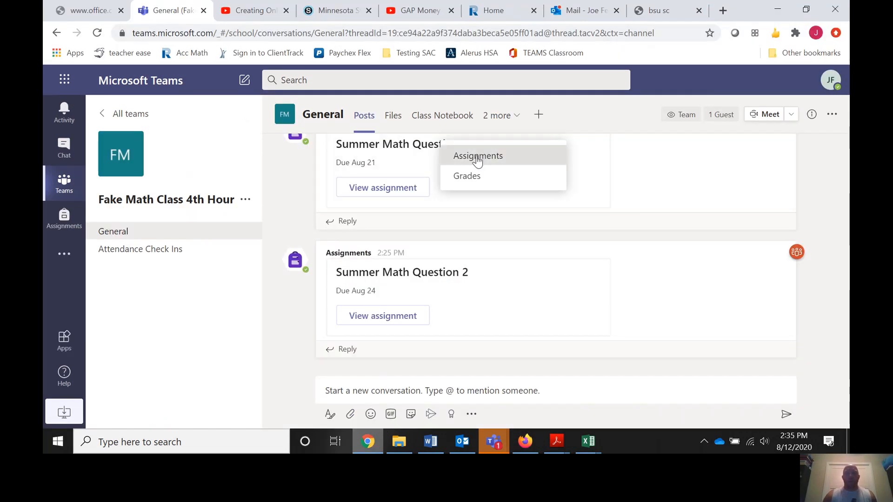
click(477, 156)
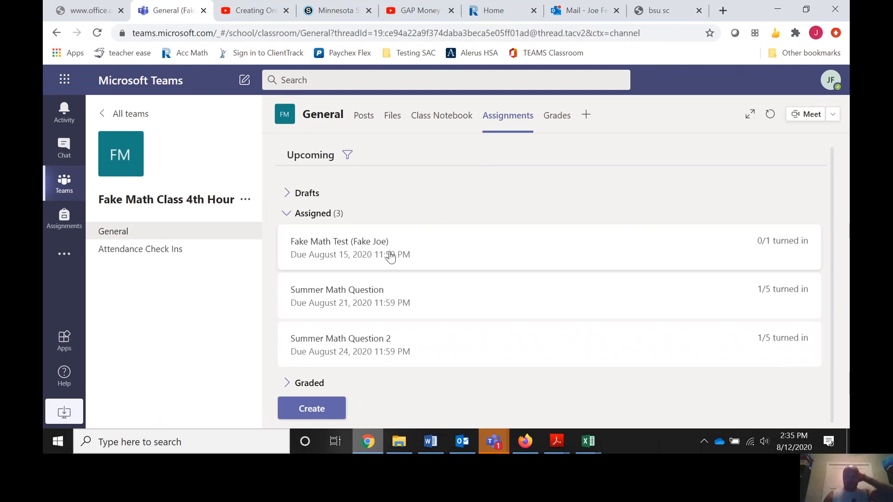
click(415, 251)
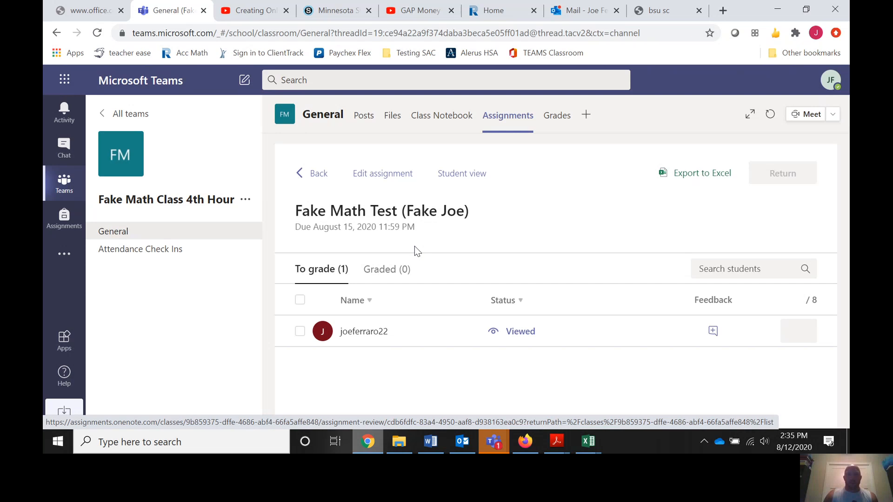
click(392, 177)
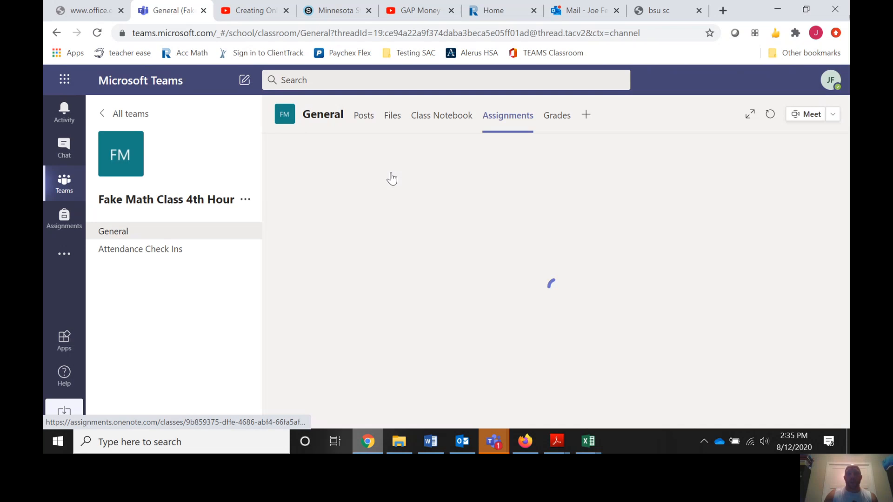
Set Trial Fake Test Answer Sheet.docx to "Students edit their own copy" and update the assignment.
scroll(409, 289, down, 2)
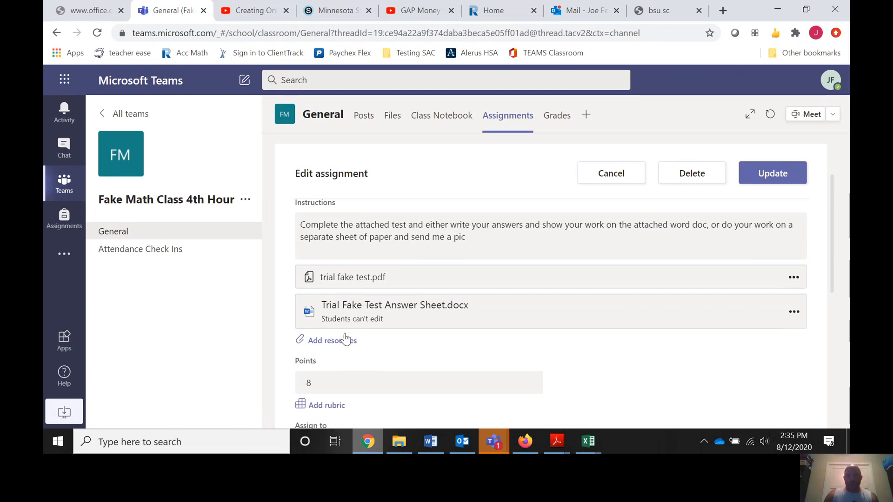
click(793, 314)
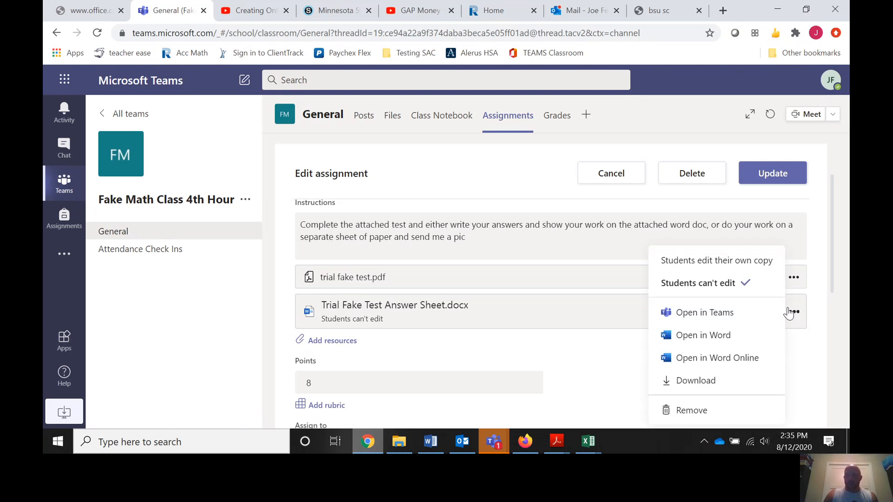
click(726, 260)
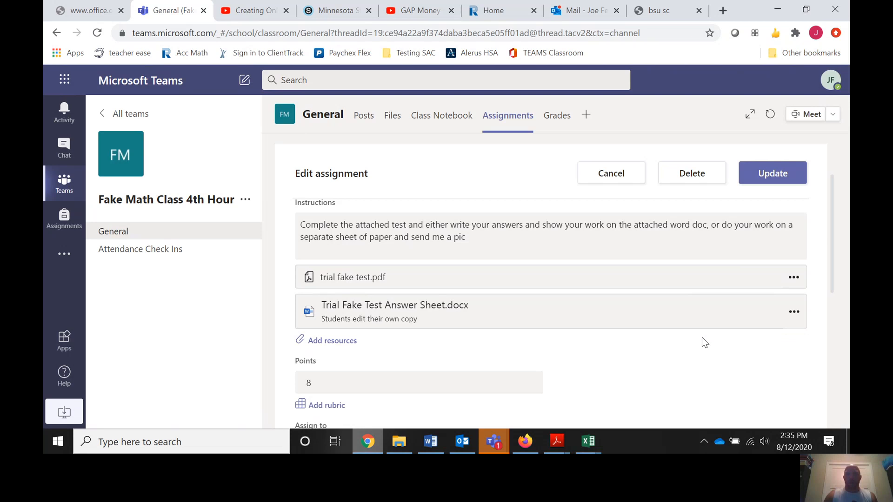
click(757, 183)
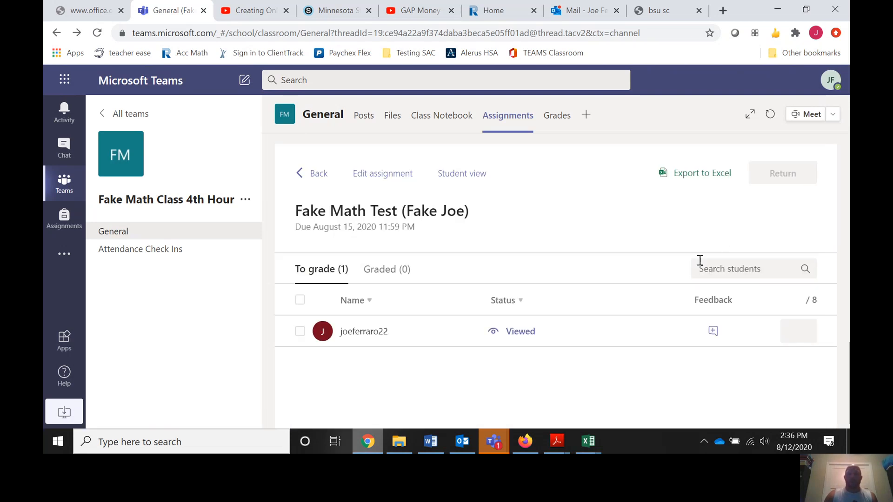
Switch to the student's Firefox session and reload the Fake Math Test from the assignments list to check its answer sheet.
click(527, 444)
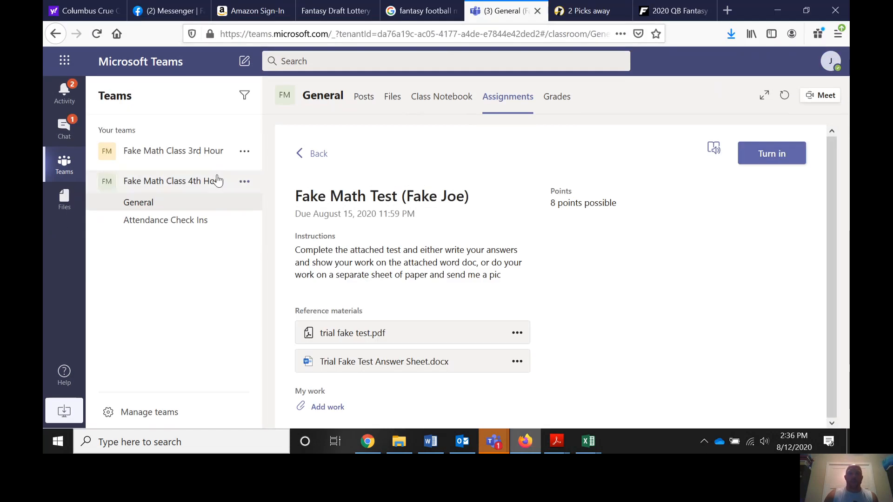
click(363, 98)
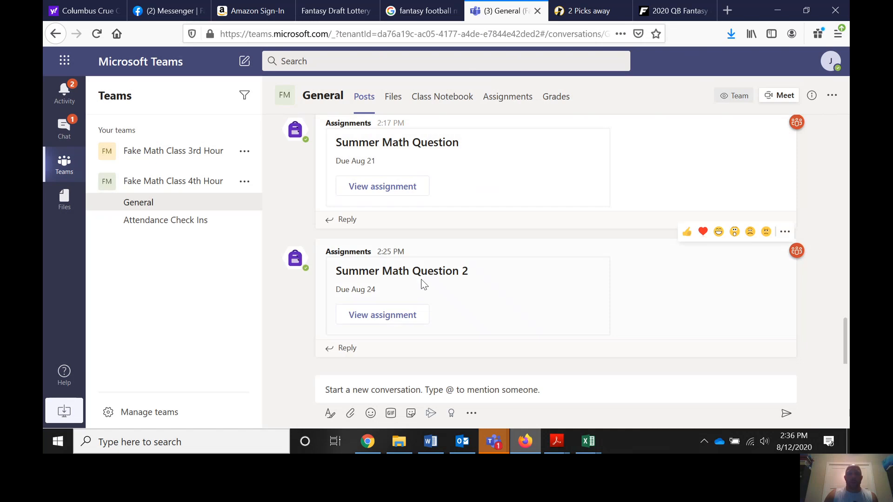
click(506, 97)
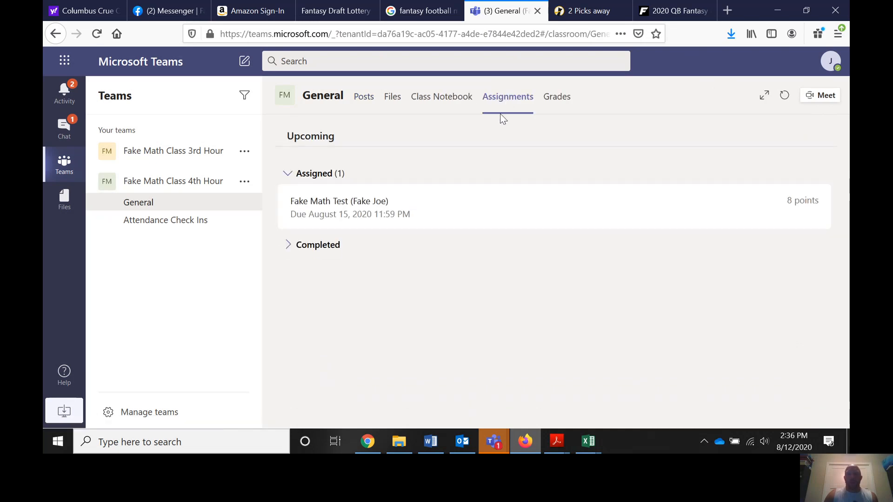
click(472, 211)
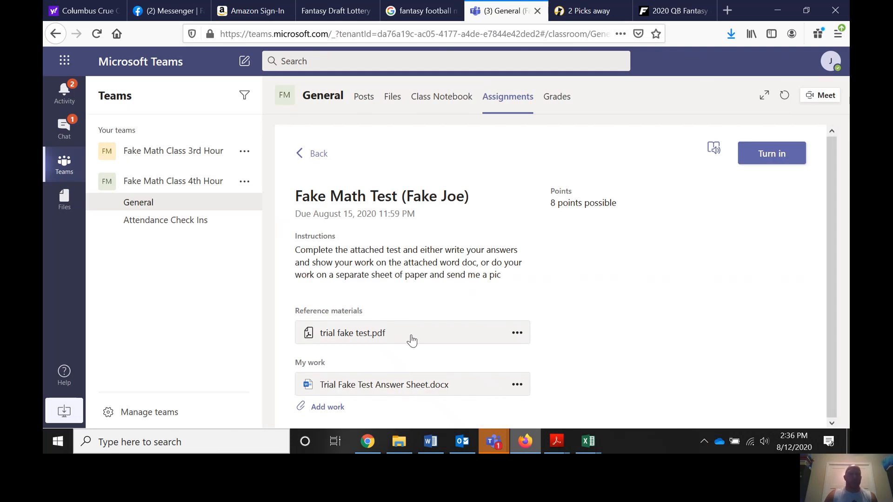
Open trial fake test.pdf from the reference materials, view it at 100% zoom, and close it.
click(368, 334)
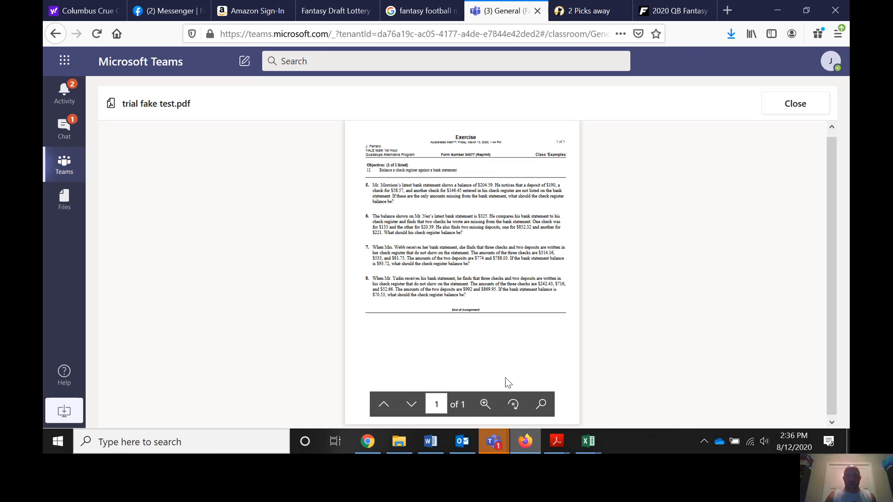
click(484, 407)
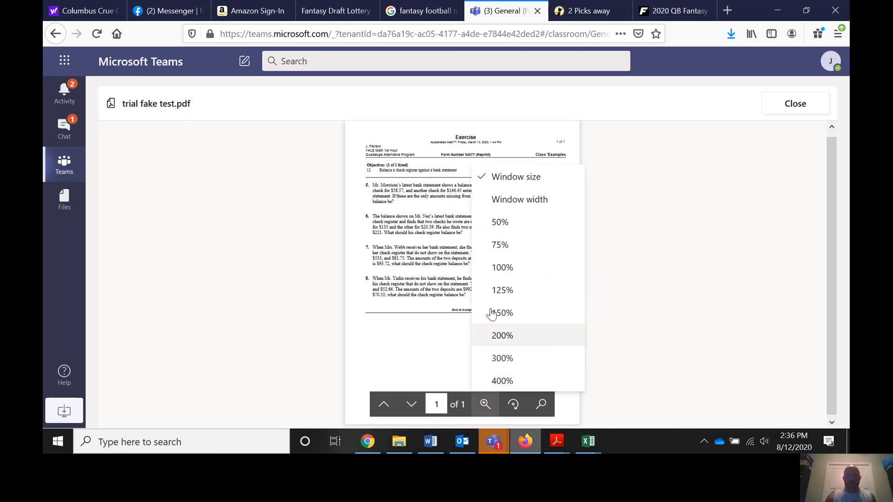
click(501, 270)
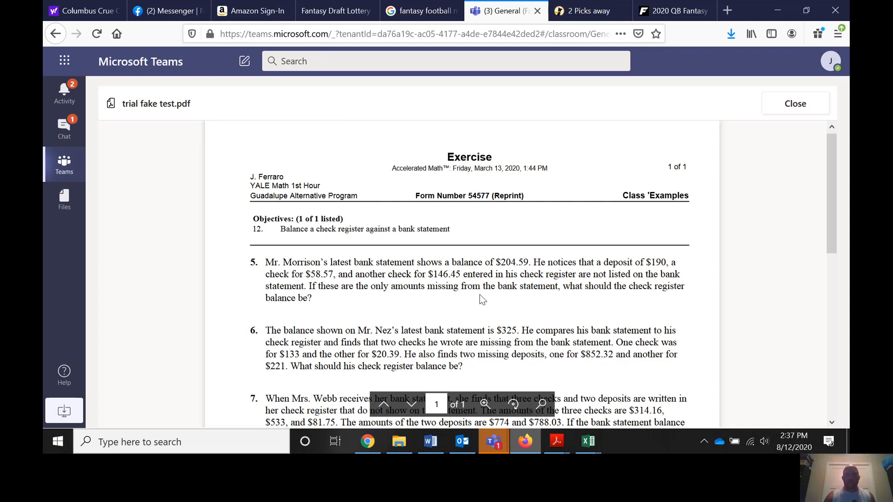
click(796, 107)
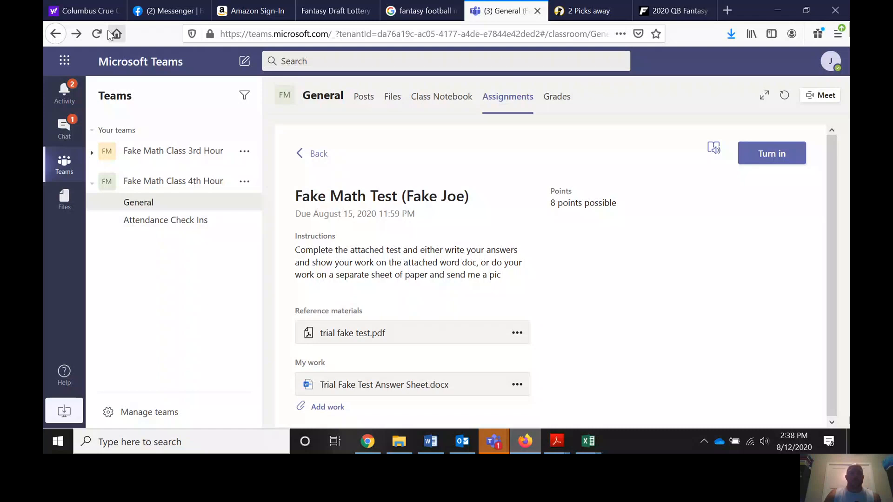
Switch to the teacher's Chrome session and open the student's turned-in work for the Fake Math Test.
click(368, 442)
click(131, 240)
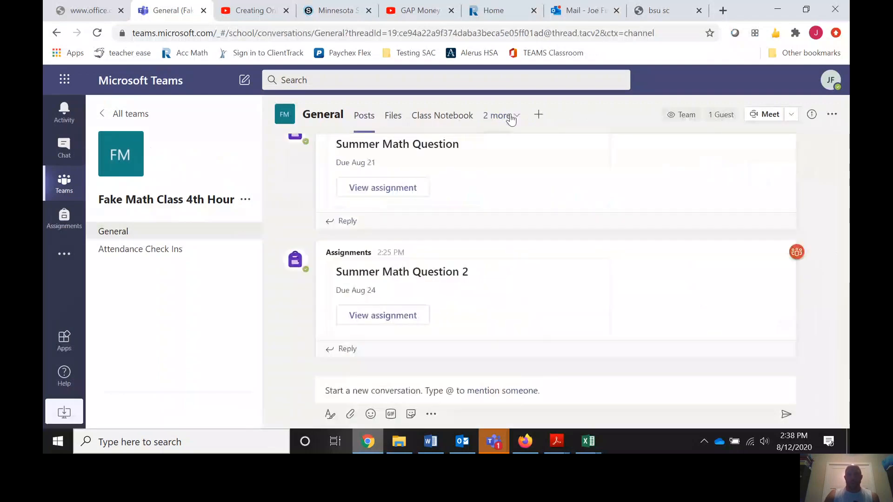
click(508, 122)
click(498, 156)
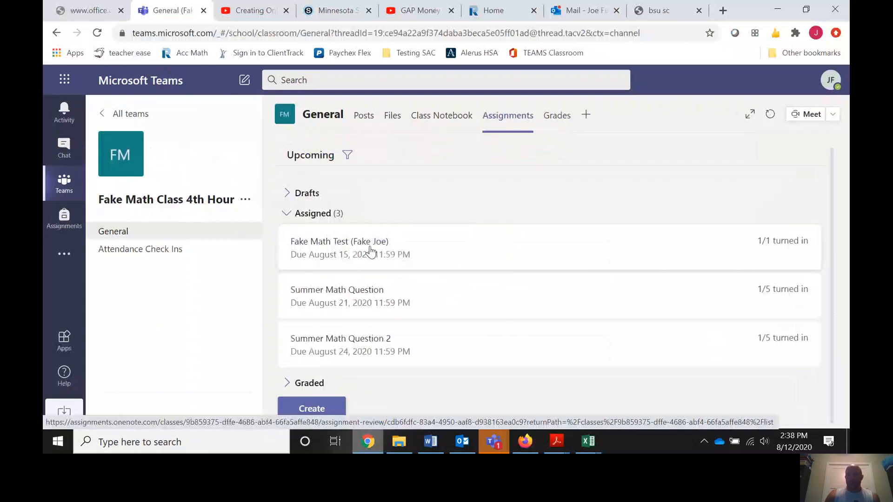
click(505, 260)
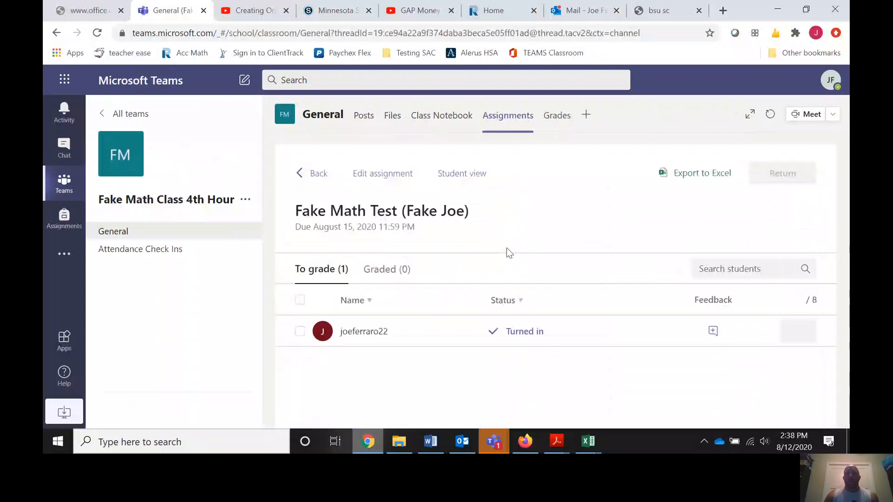
click(532, 334)
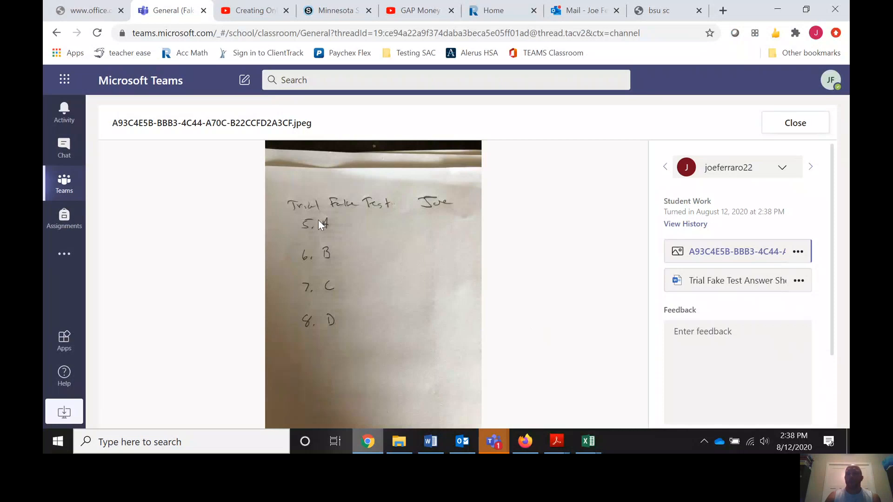
Give the feedback "Good work but no work shown." and 4 points, return the graded test, and close the submission.
click(715, 325)
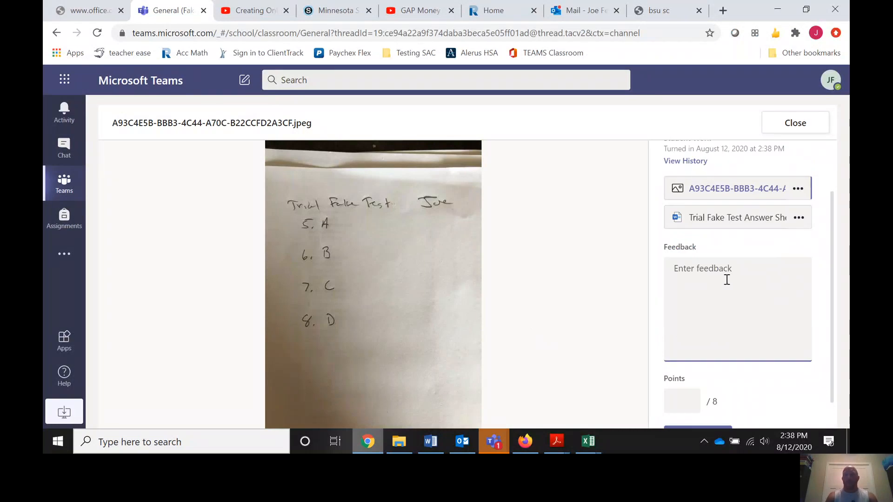
text(Good )
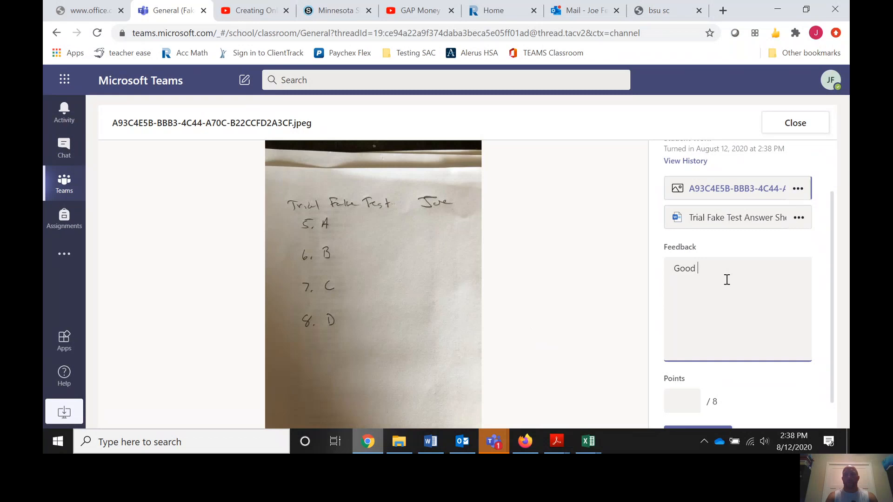
text(work but no work shown.)
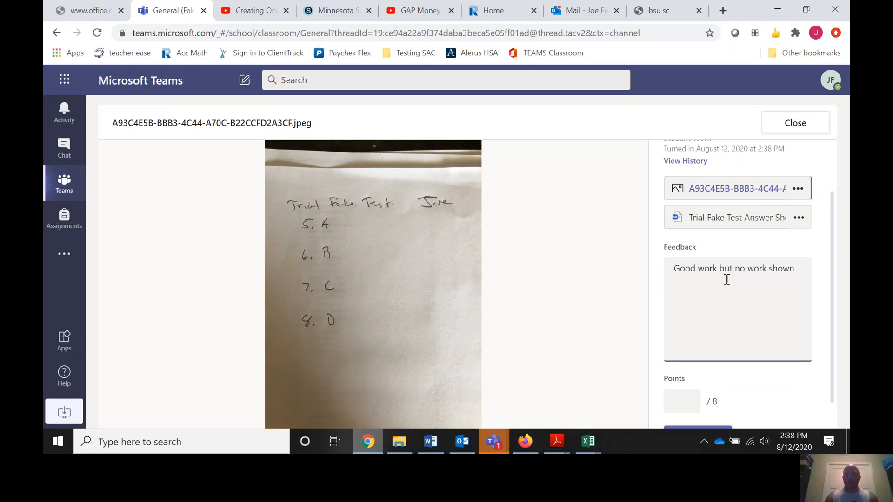
click(683, 402)
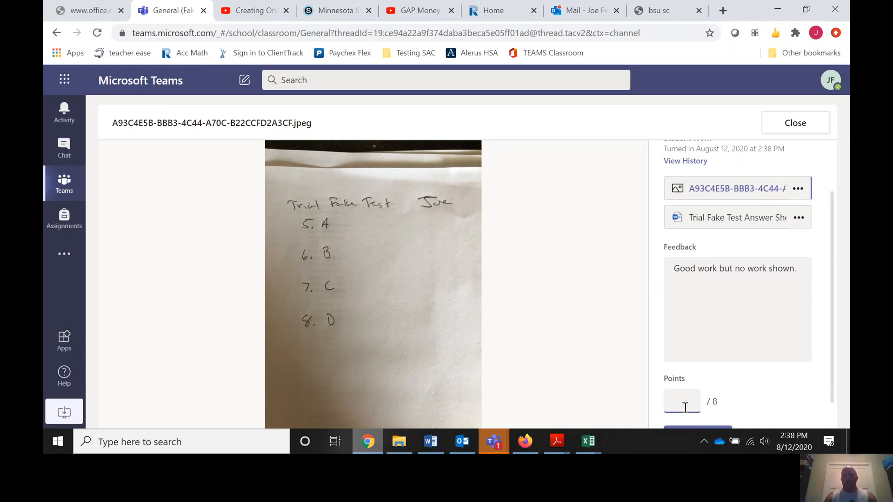
text(4)
scroll(725, 396, down, 1)
click(703, 409)
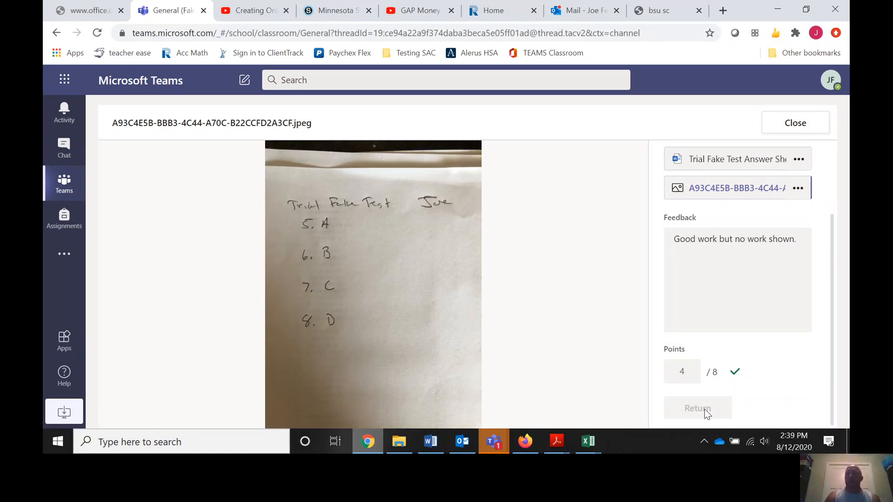
click(787, 125)
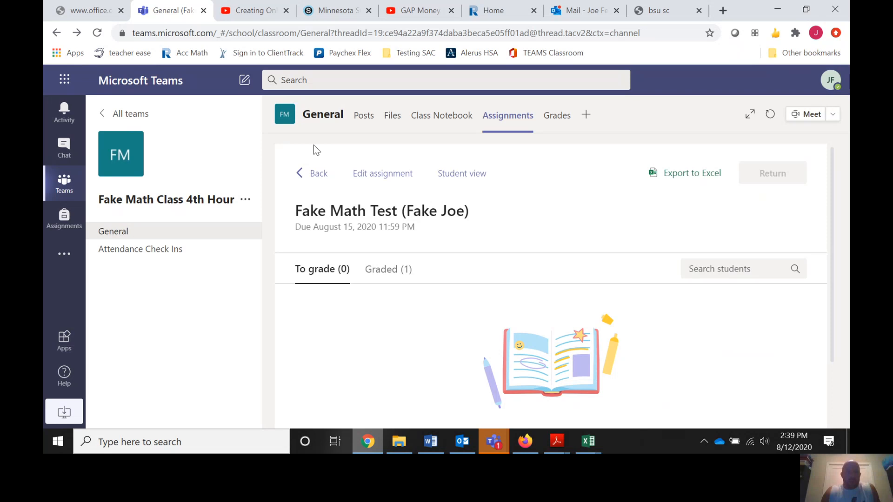
Look through the General channel's posts for the assignment notices.
click(365, 119)
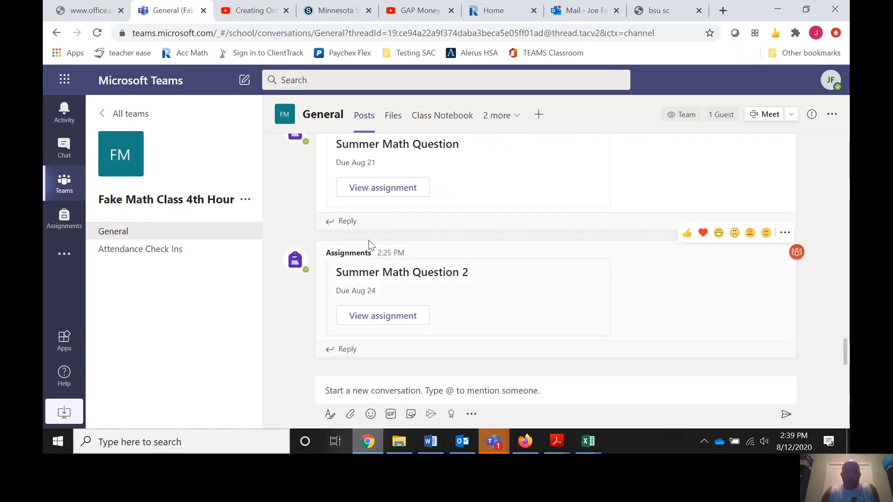
scroll(370, 245, up, 3)
scroll(369, 245, down, 3)
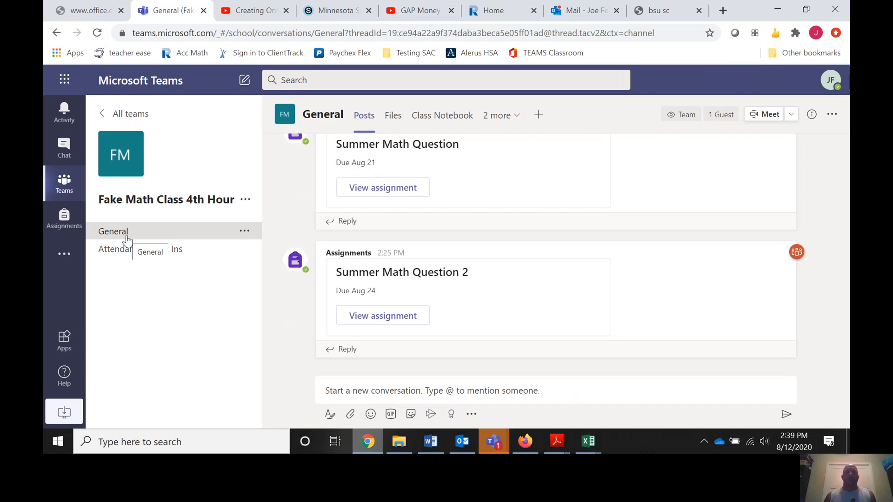
Create a new assignment for Fake Math Class 4th Hour titled "Money Math Obj. 1".
click(516, 121)
click(499, 155)
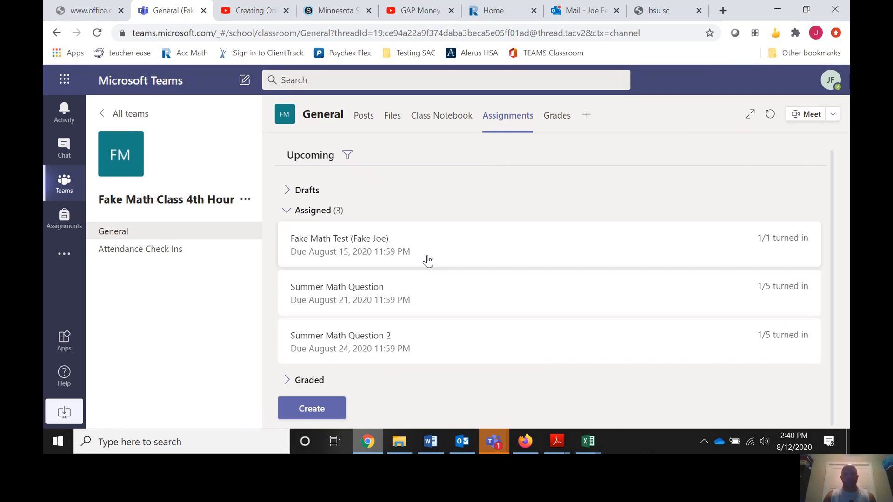
click(327, 413)
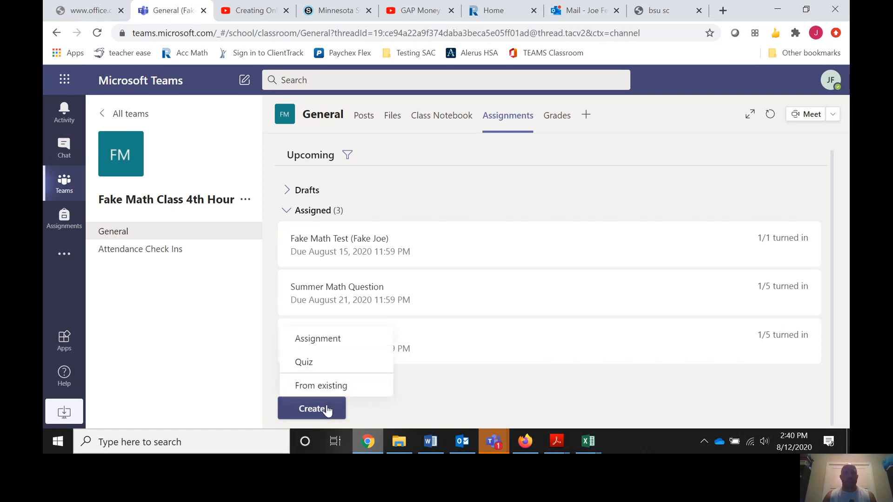
click(320, 343)
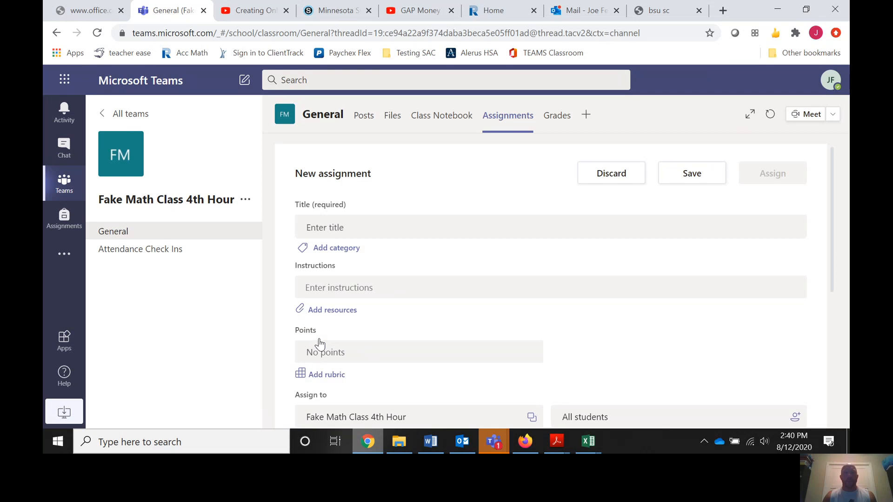
click(325, 227)
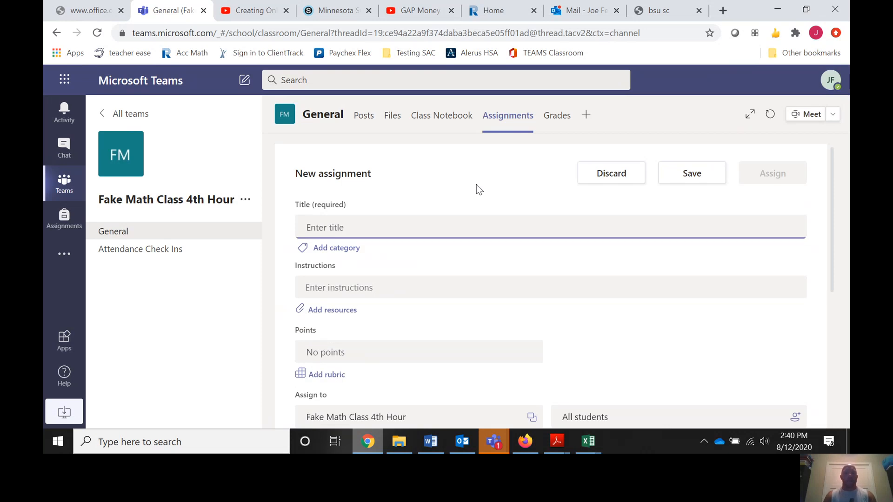
text(Mon)
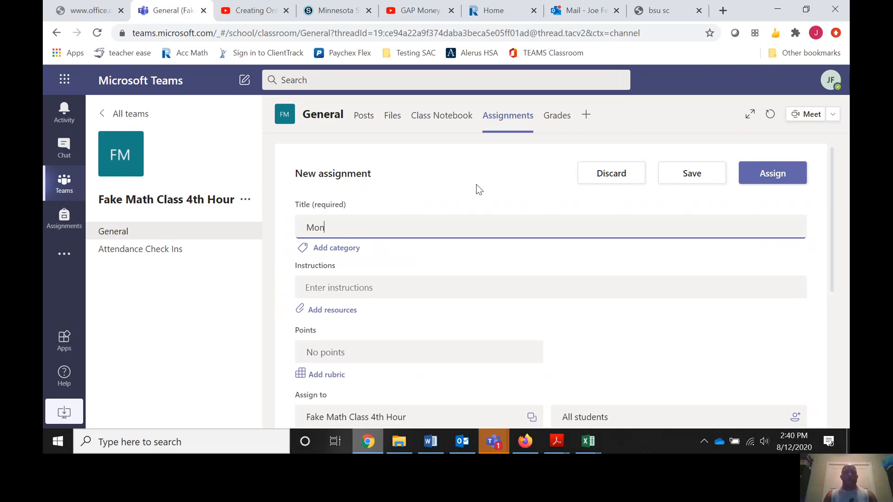
text(ey Math Obj. 1)
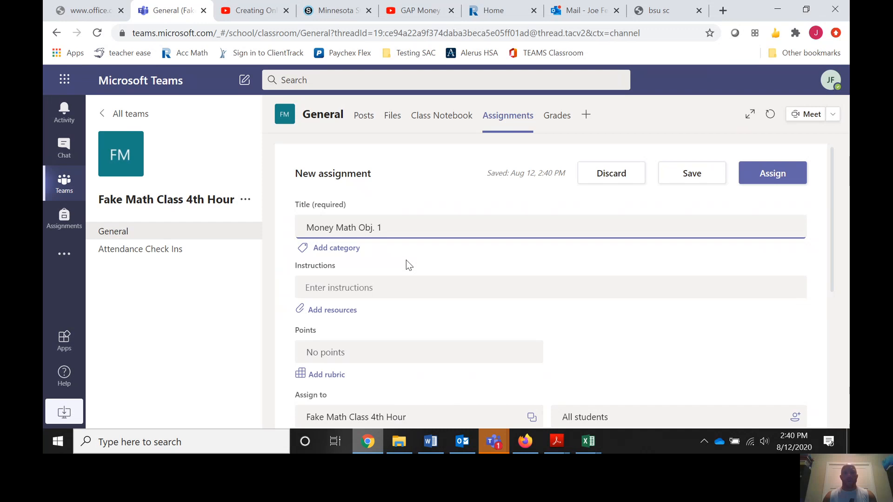
Enter instructions: "Watch the lesson for Obj. 1 and complete the Obj. 1 workbook page. Remember to show your work, and send me a pic when completed.".
click(360, 289)
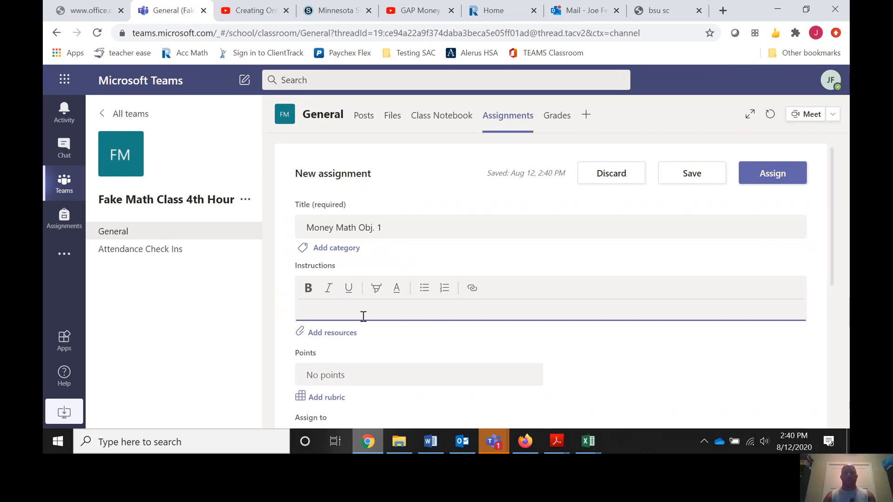
text(Watch the les)
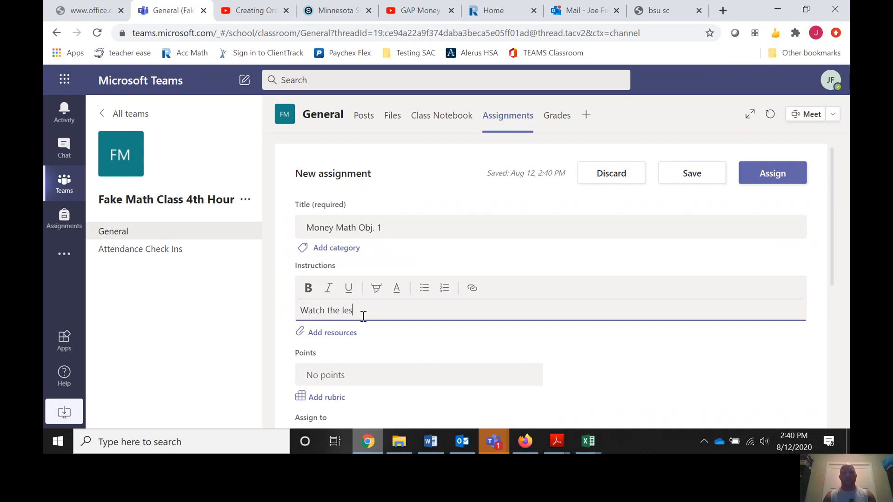
text(son for Obj. 1 and complete the Obj. )
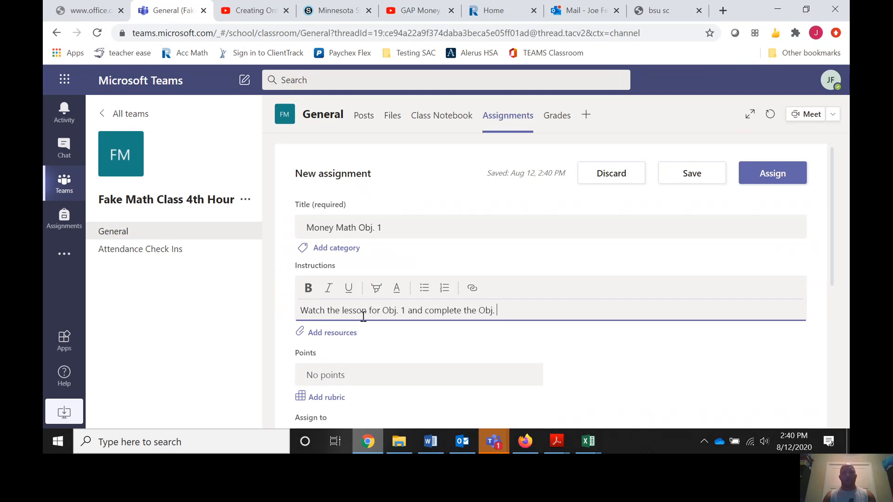
text(1 workboar)
key(BackSpace)
key(BackSpace)
text(ok page )
text(  Remember to show your)
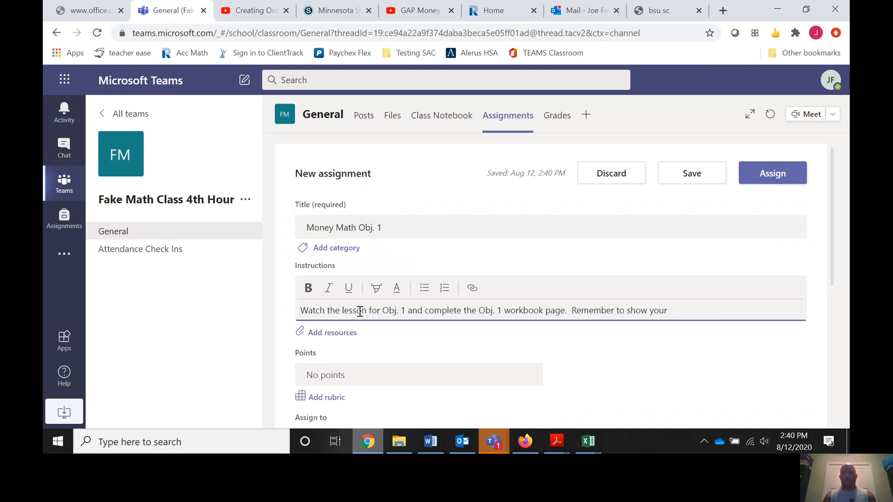
text( work, and send me a pick)
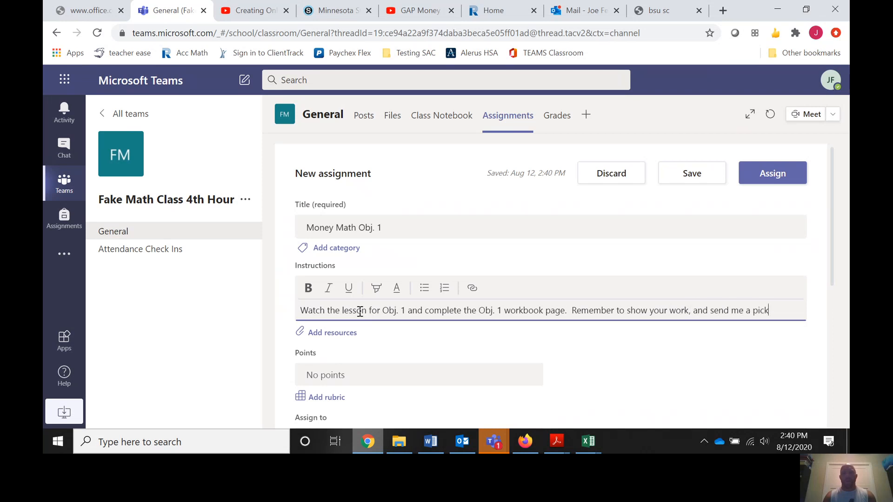
text(of your)
key(BackSpace)
key(BackSpace)
key(BackSpace)
key(BackSpace)
key(BackSpace)
key(BackSpace)
key(BackSpace)
text(when completed.)
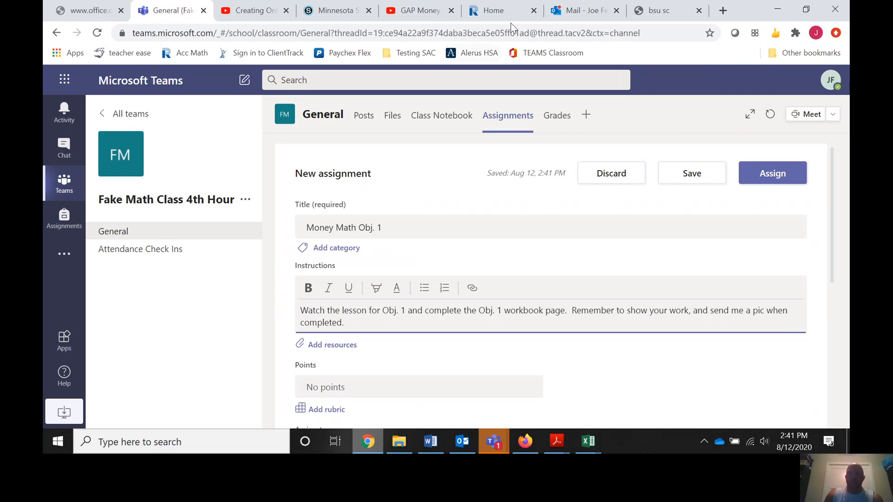
Switch to the GAP Money Math Summer 2020 playlist on YouTube and copy the share link of the paused GAP Money Math Objective 1 video.
click(425, 14)
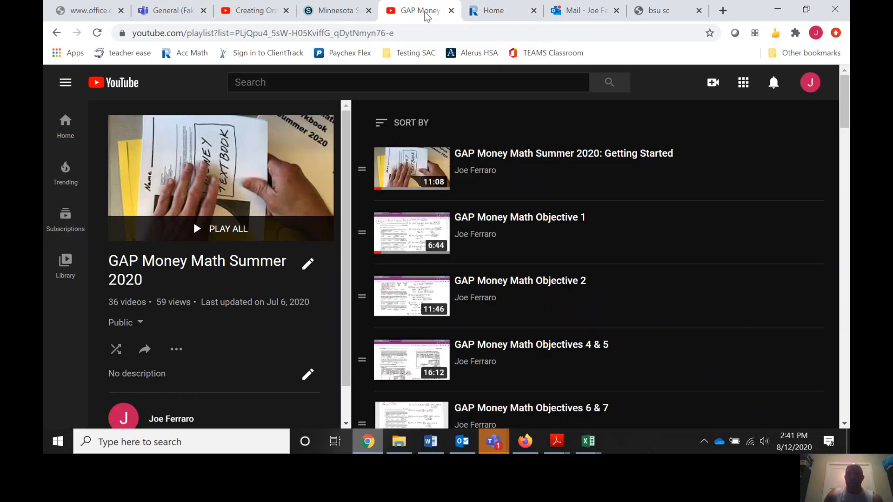
click(811, 224)
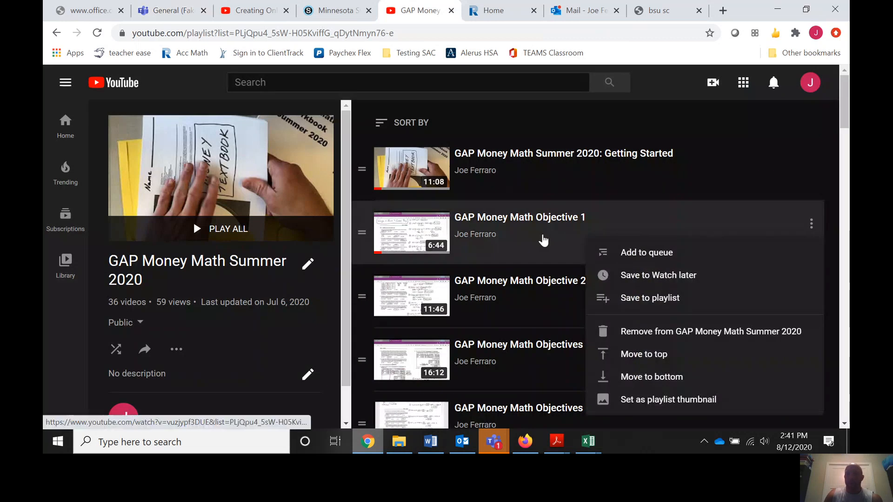
click(398, 236)
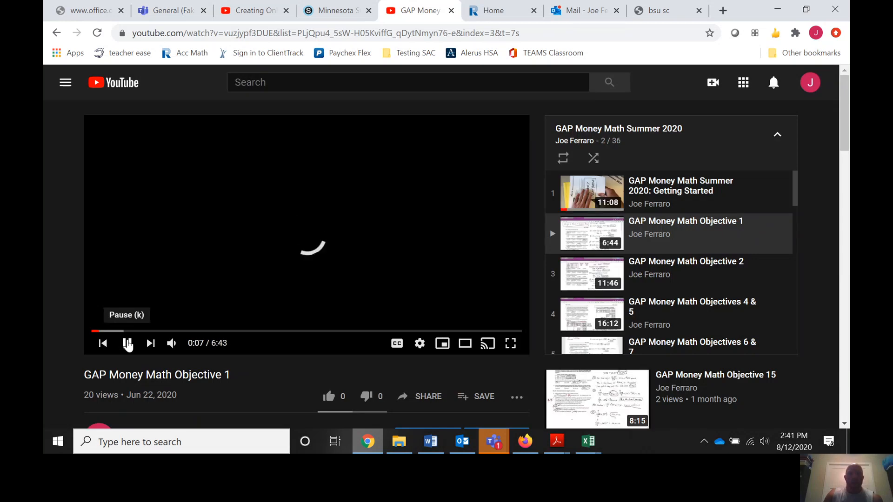
click(128, 344)
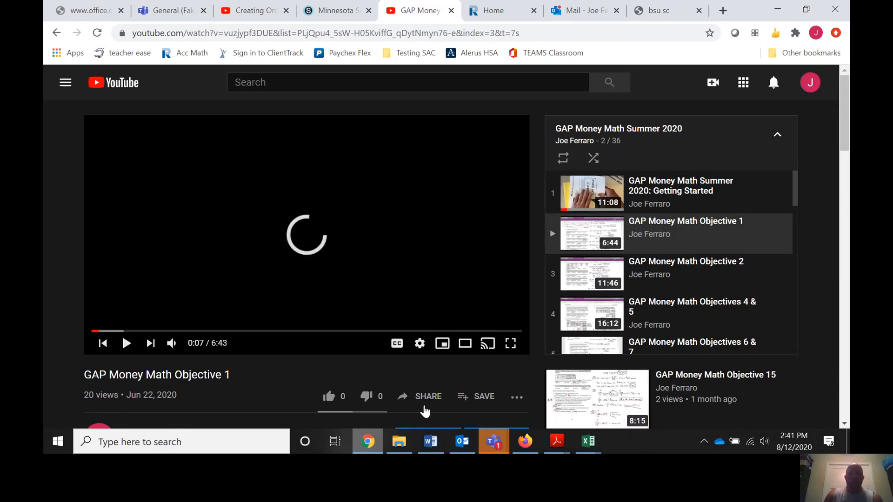
click(423, 396)
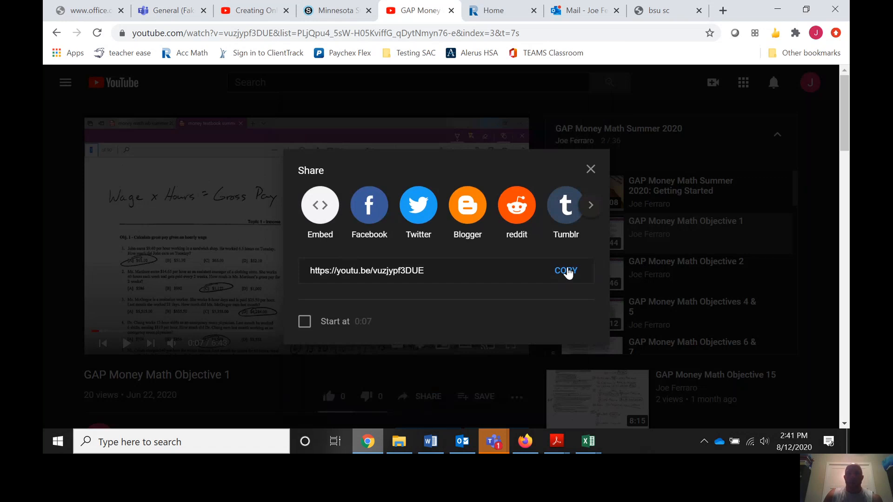
click(566, 272)
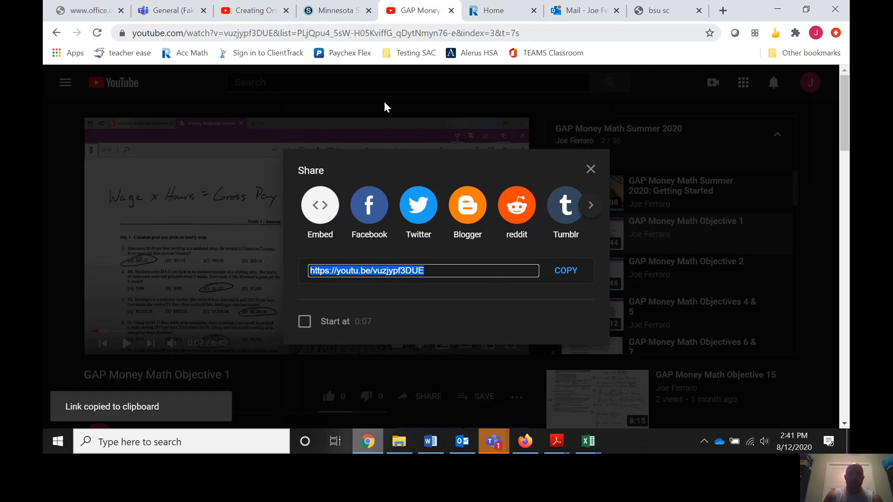
key(Escape)
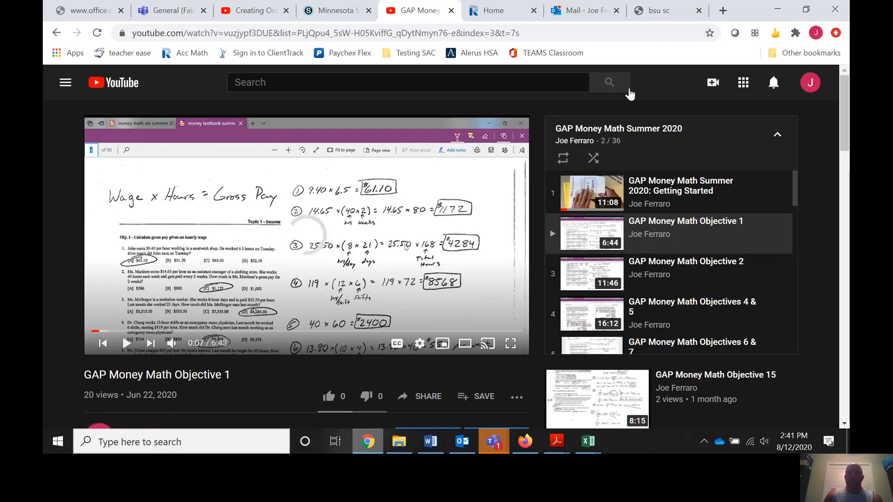
click(172, 11)
click(331, 348)
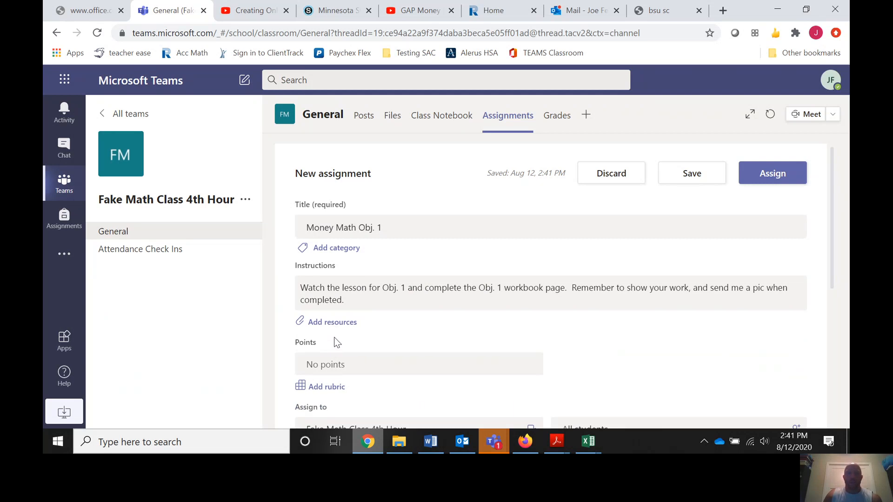
click(332, 326)
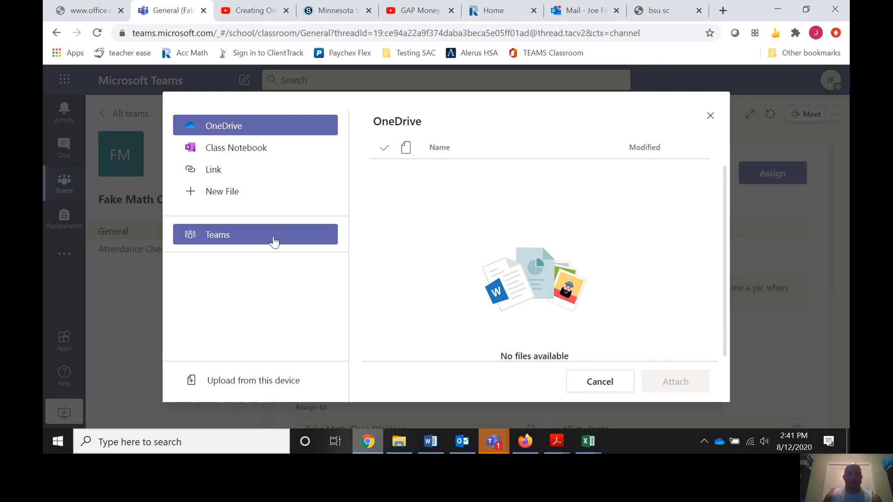
click(215, 172)
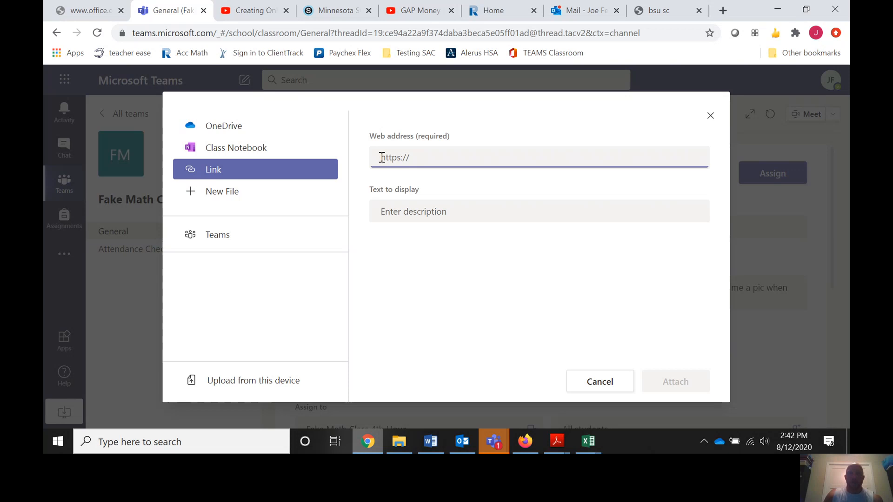
right_click(415, 158)
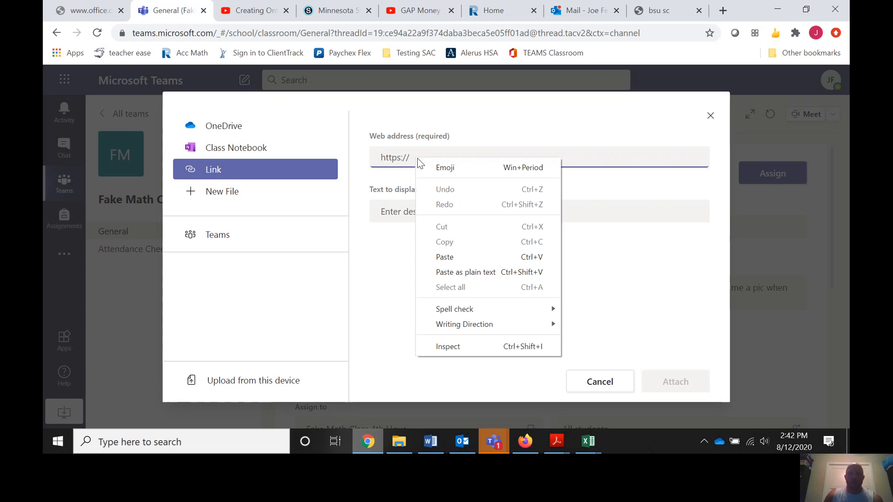
click(450, 256)
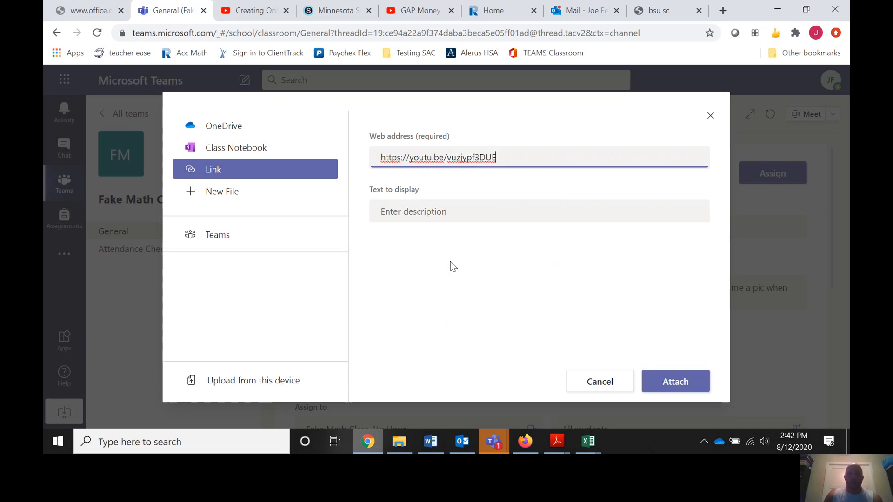
click(412, 214)
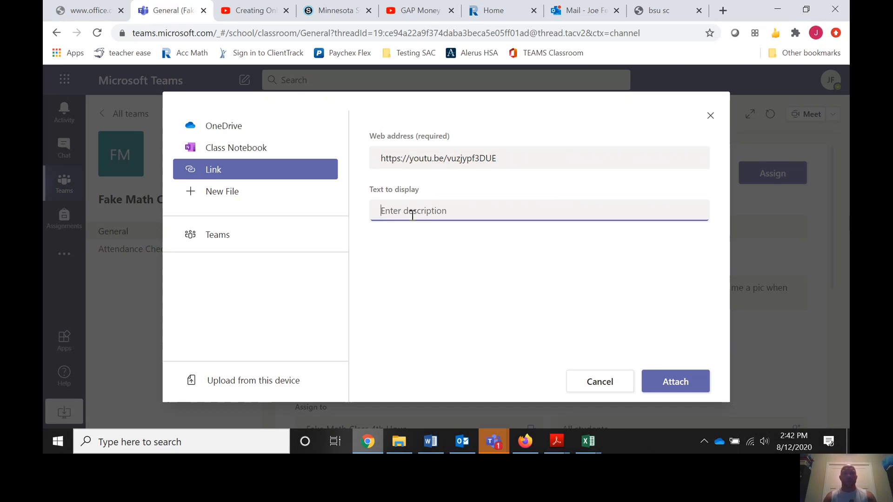
text(YouTube le)
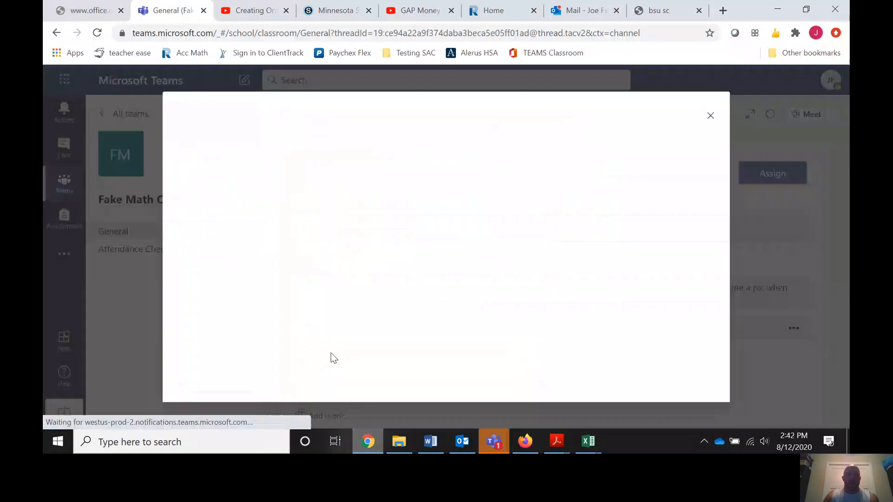
Upload Obj. 1 Workbook Page.pdf from the Teams Examples folder on this device as an assignment resource.
click(270, 379)
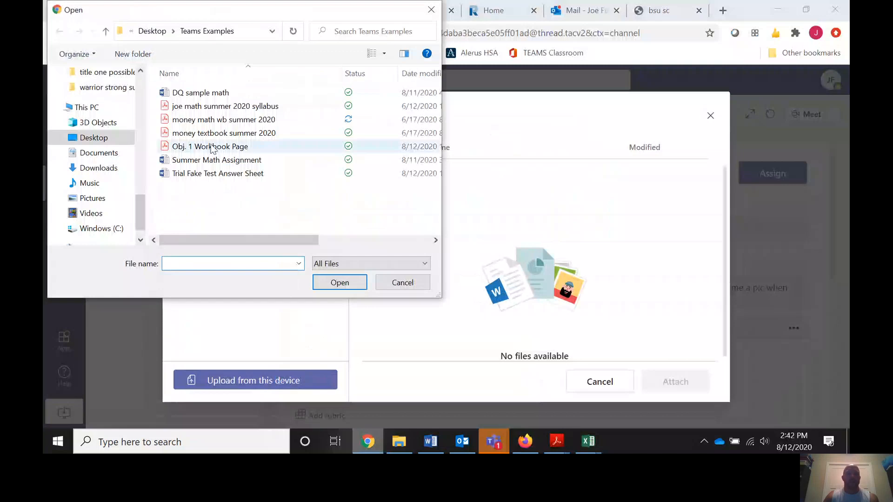
click(210, 148)
click(337, 282)
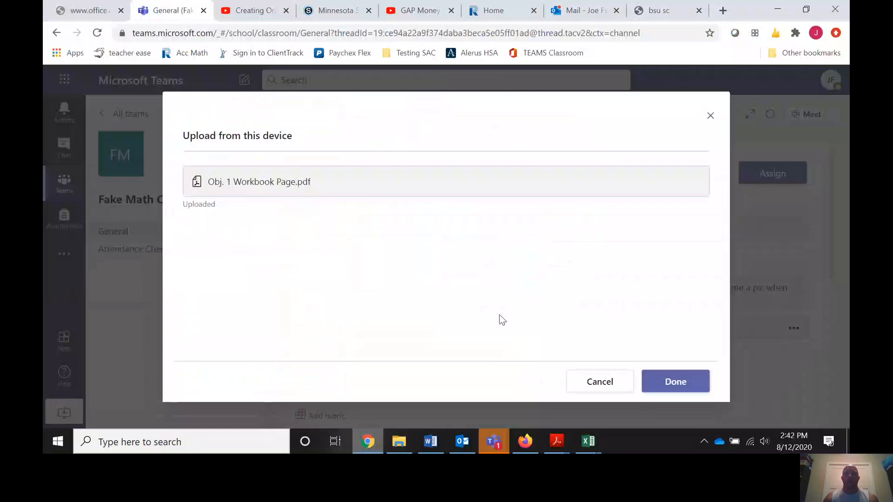
click(665, 383)
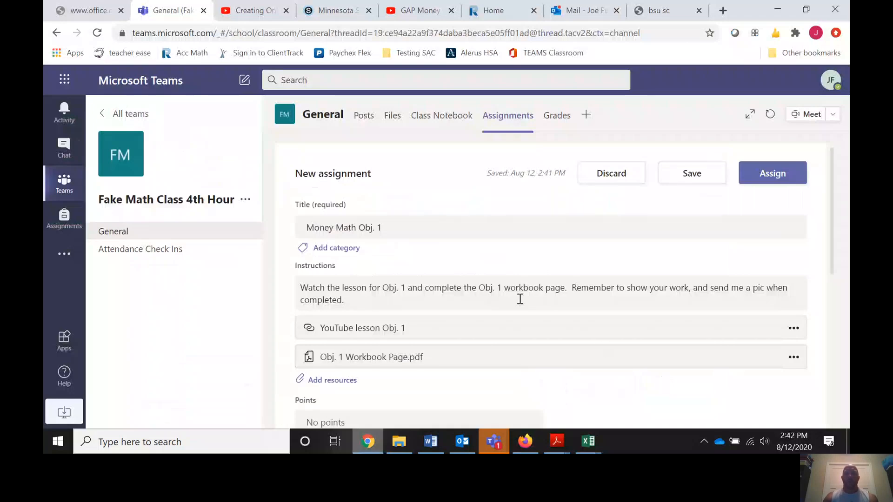
Set the assignment's points to 12 and its due date to Tue, Aug 25, 2020.
scroll(520, 299, down, 3)
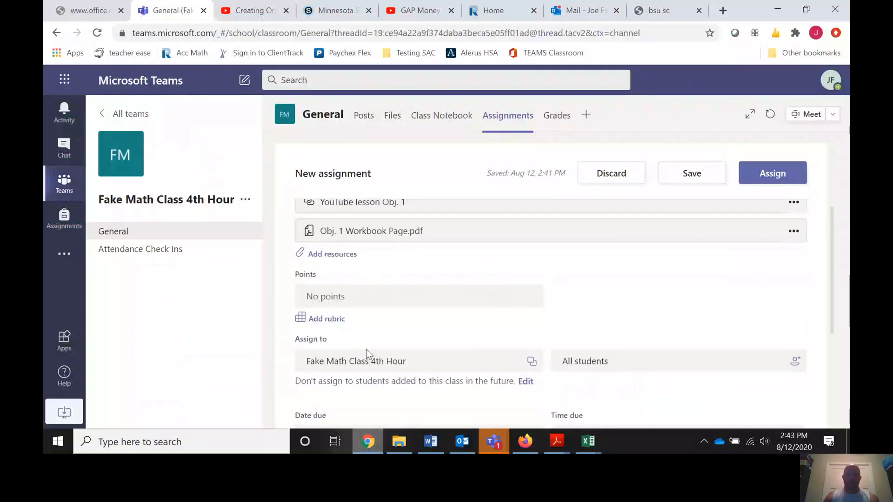
click(374, 299)
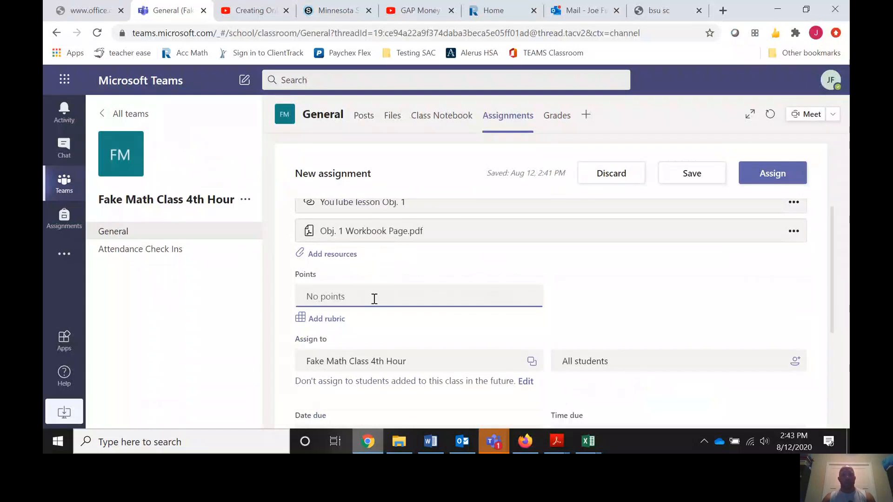
text(12)
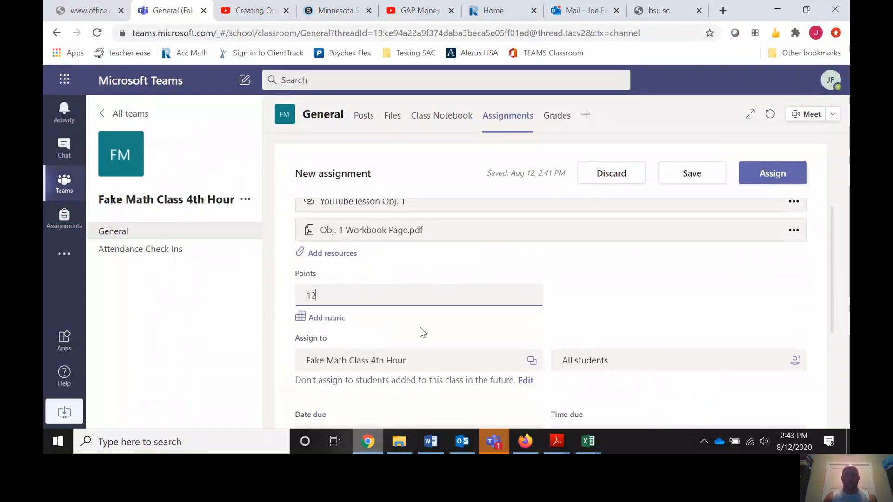
scroll(420, 327, down, 3)
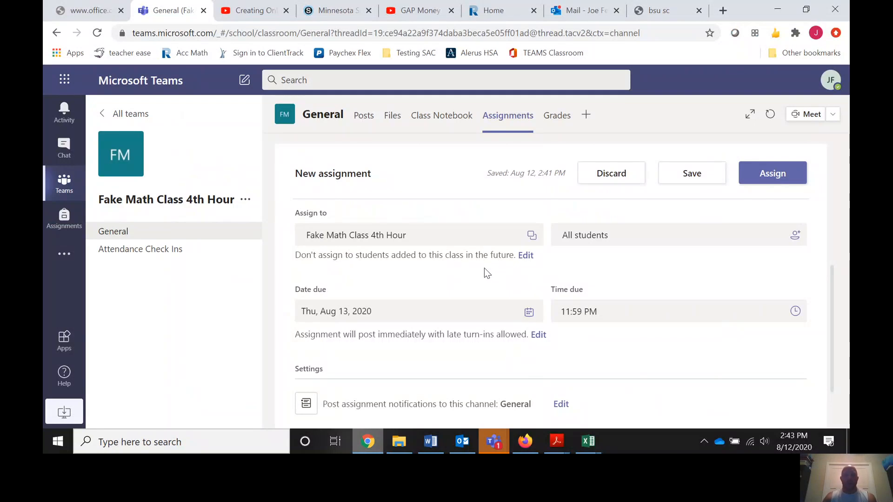
click(529, 312)
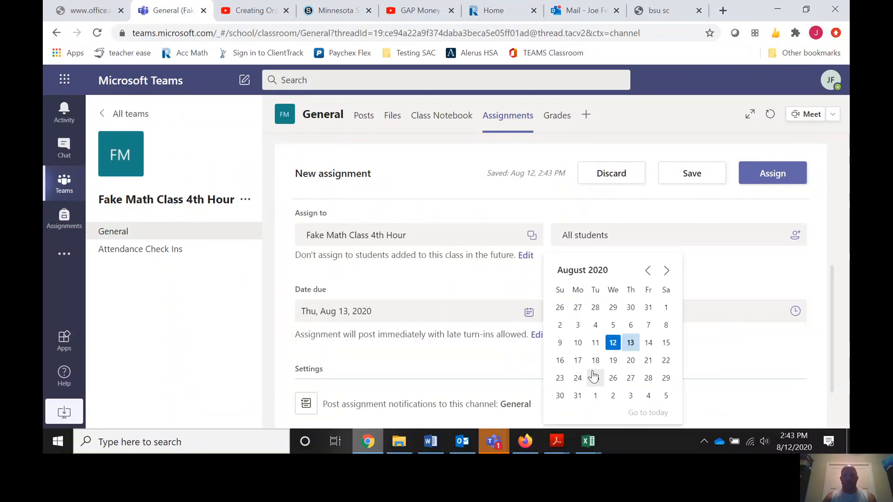
click(594, 378)
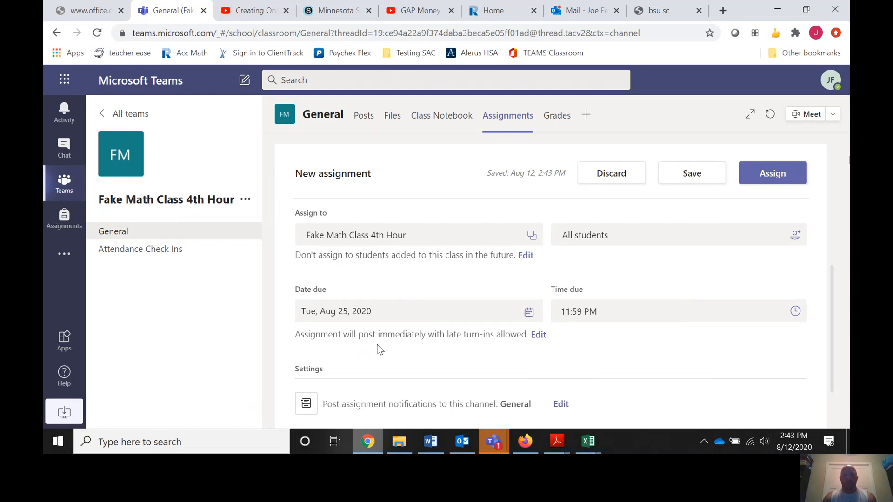
Edit the assignment timeline so that late turn-ins close on Thu, Oct 8, 2020.
click(538, 335)
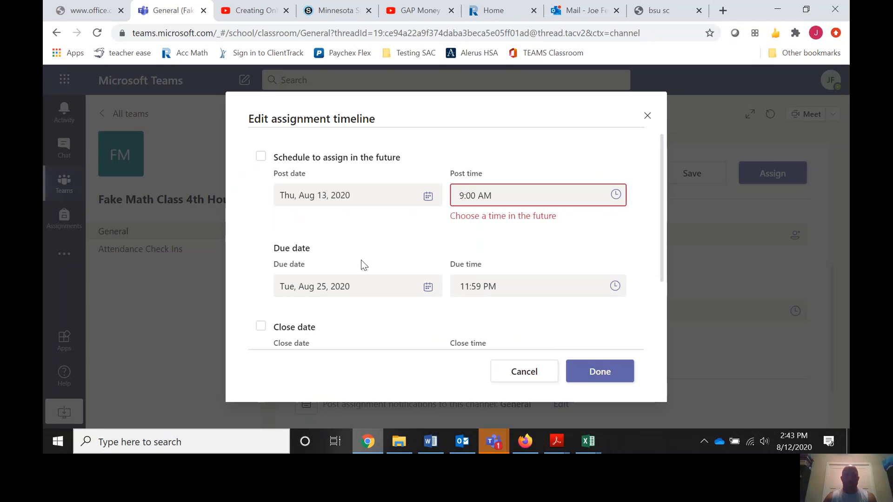
scroll(362, 263, down, 2)
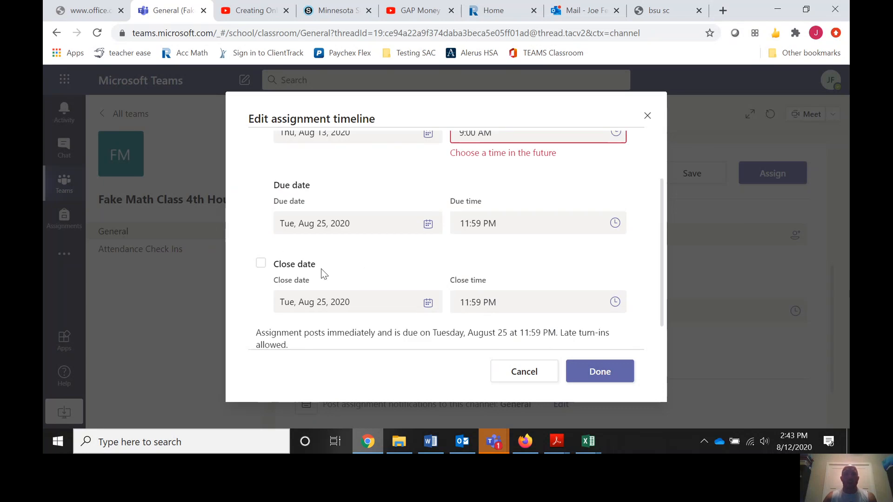
click(427, 303)
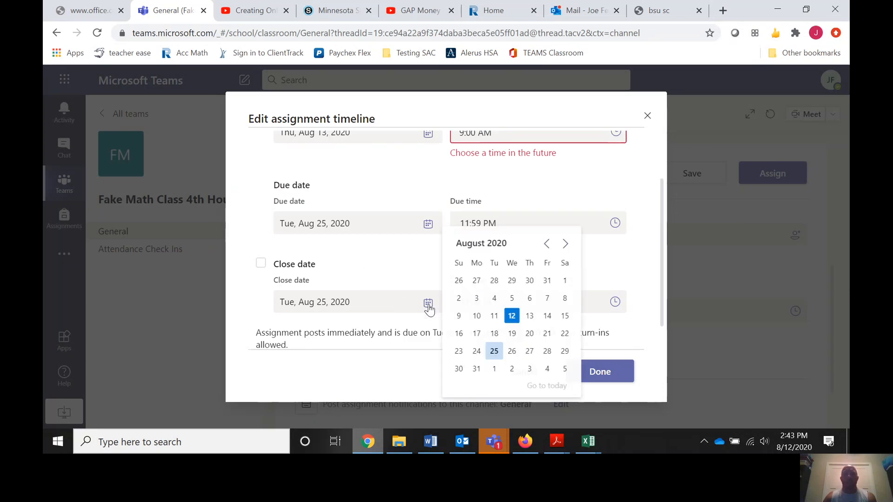
click(565, 251)
click(565, 251)
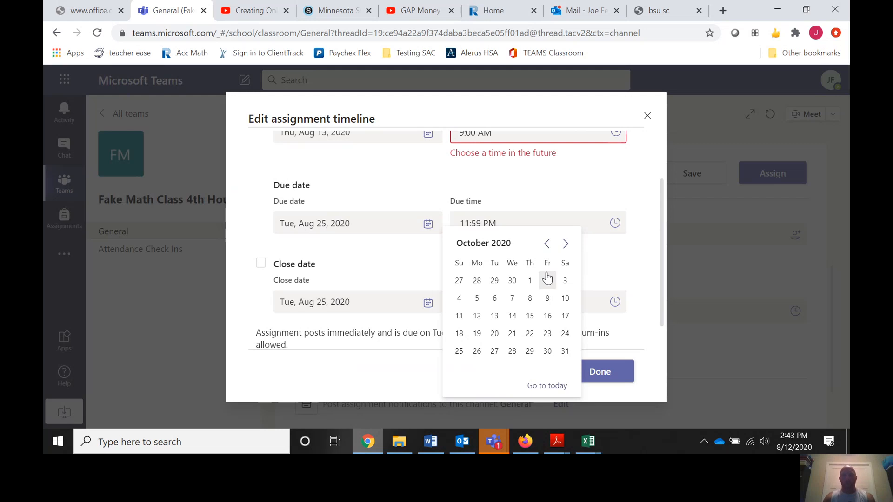
click(530, 298)
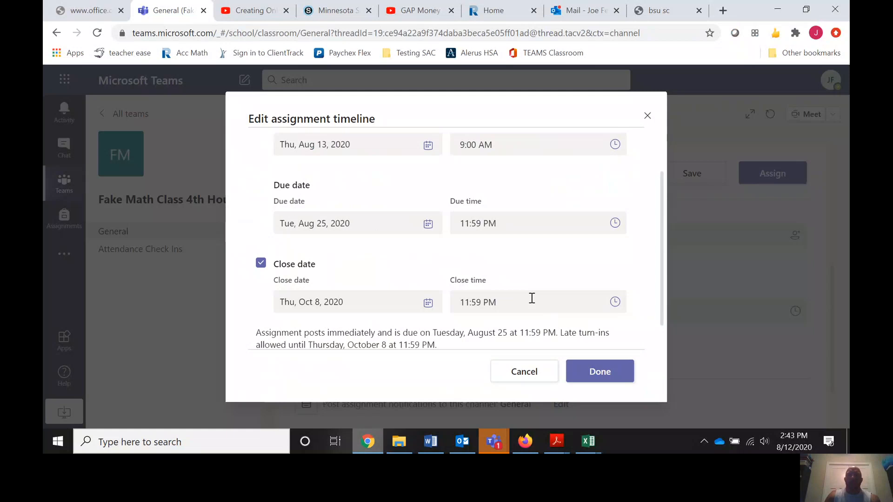
click(594, 374)
Review the Money Math Obj. 1 details, assign it to the class, and check its notice in the General channel's posts.
scroll(494, 343, down, 2)
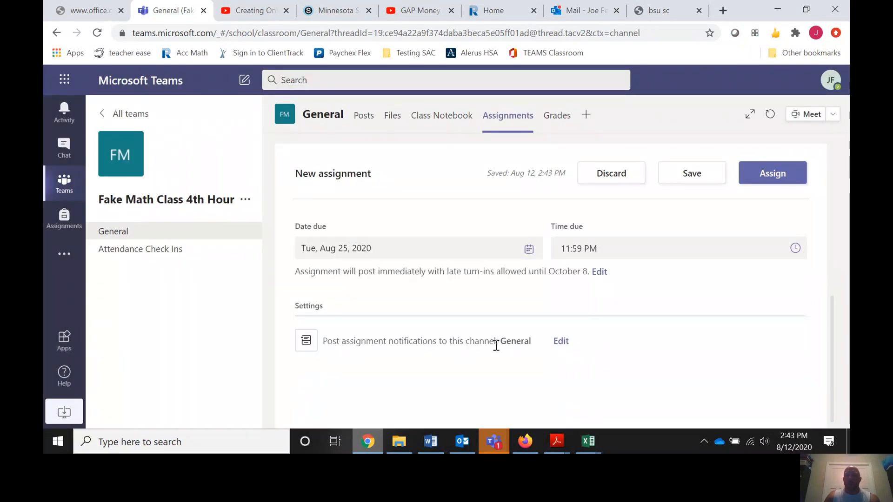
scroll(648, 285, up, 5)
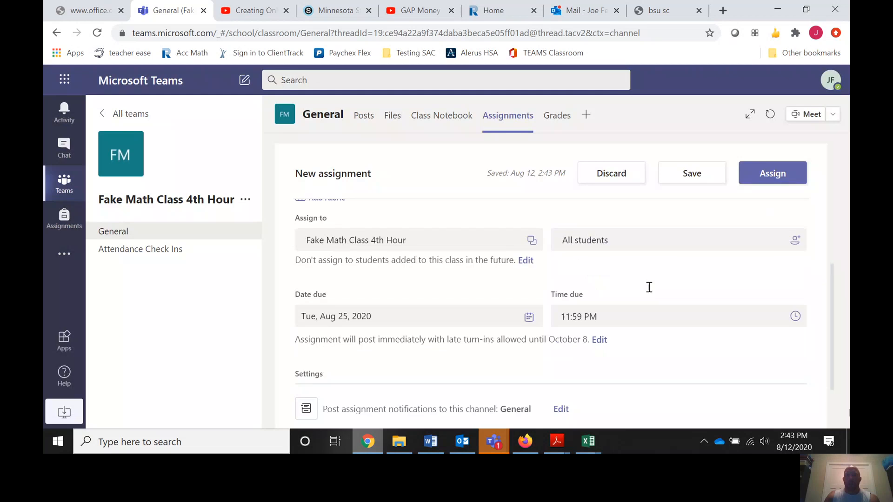
scroll(650, 288, up, 1)
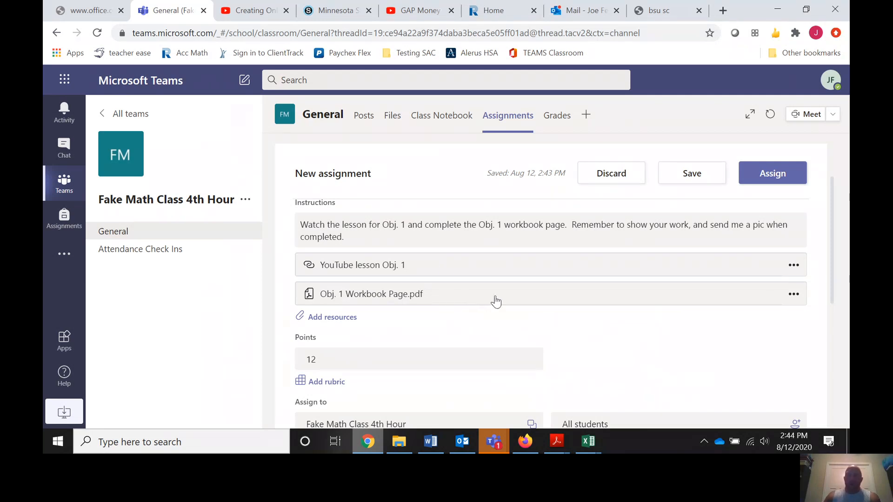
click(758, 175)
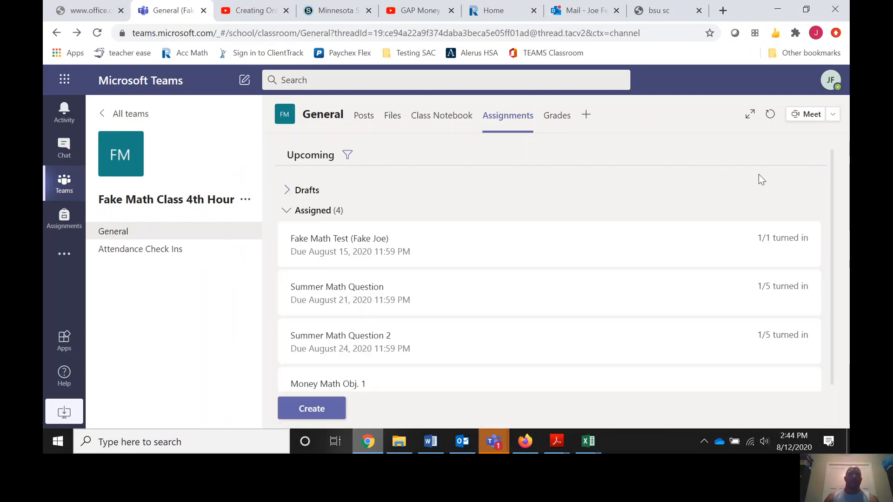
scroll(475, 267, down, 1)
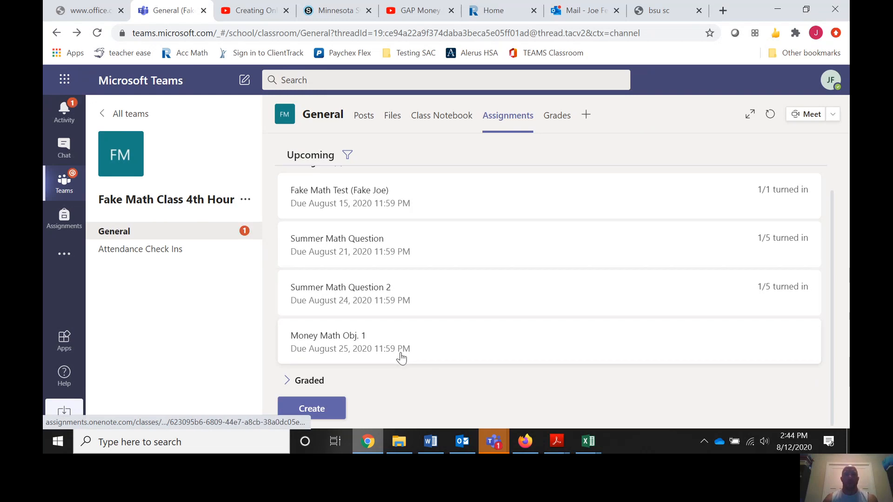
click(114, 235)
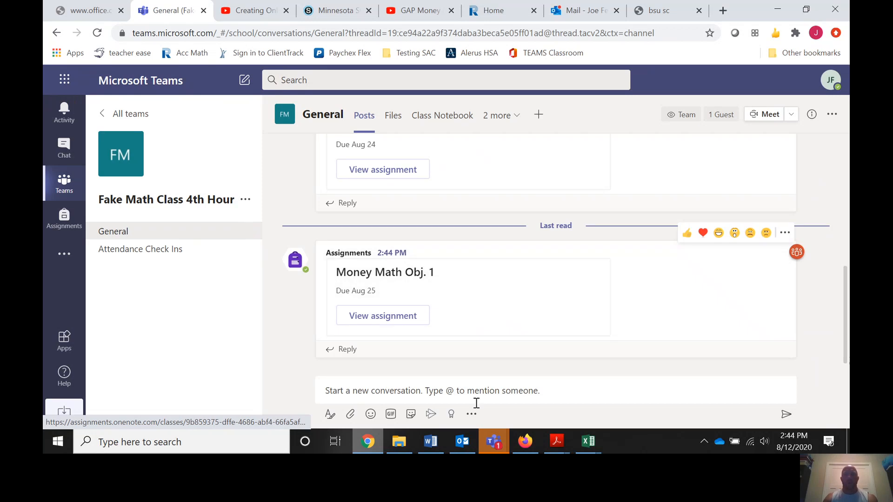
Switch to the student's Teams in Firefox, view the Money Math Obj. 1 assignment from the General channel, and check its YouTube lesson link.
click(525, 441)
click(140, 202)
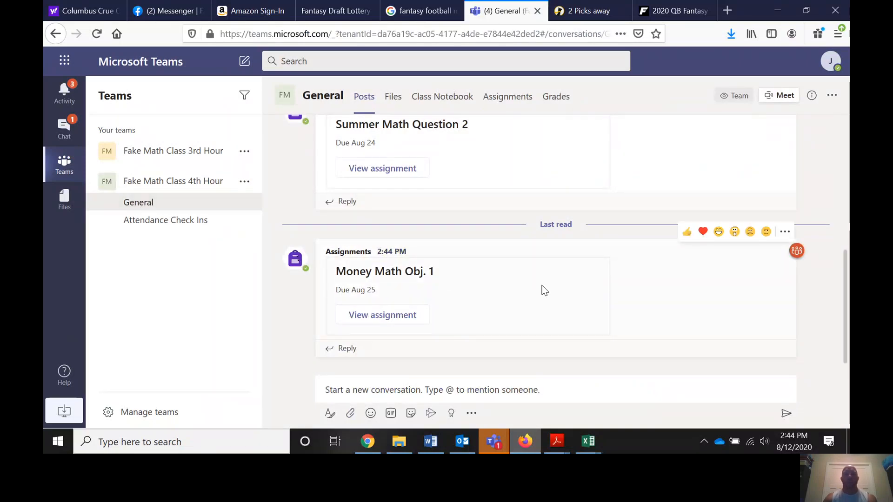
click(393, 315)
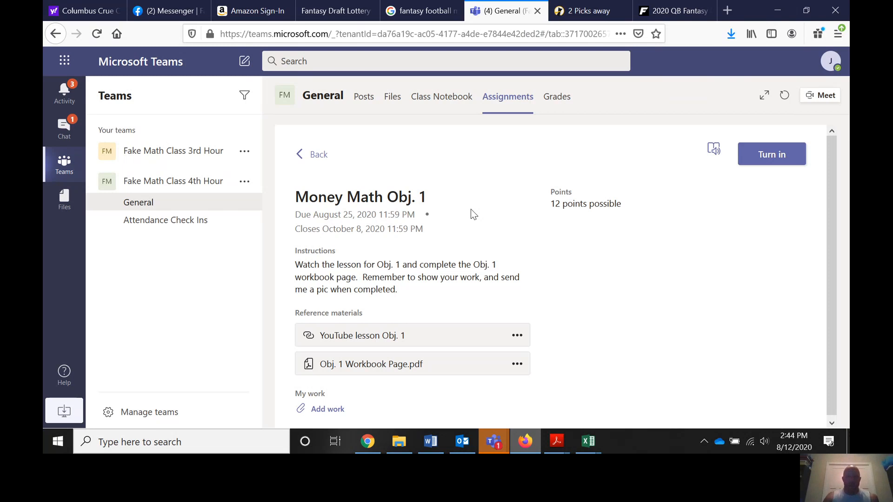
click(393, 336)
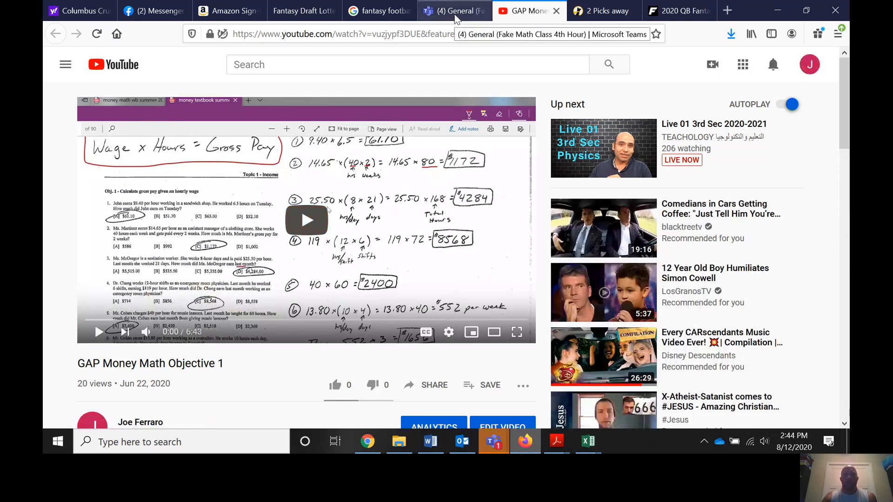
click(456, 17)
View Obj. 1 Workbook Page.pdf rotated upright and enlarged, then close it and return to the General channel's posts.
click(392, 368)
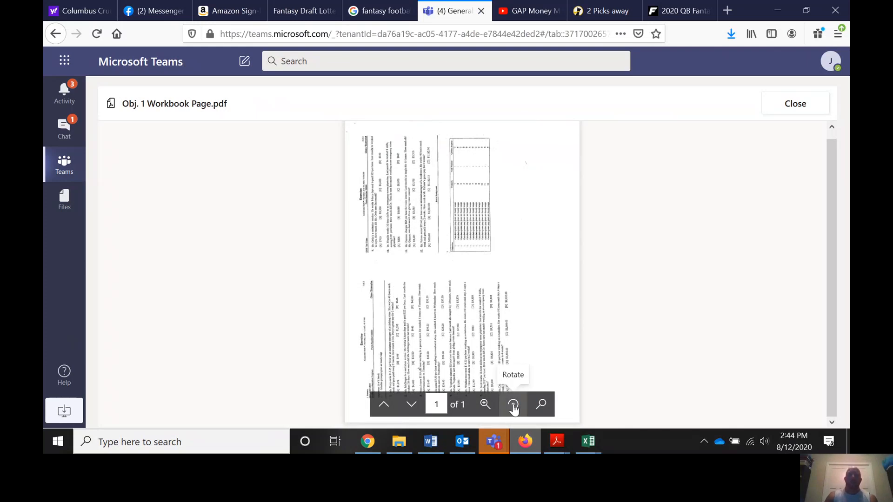
click(514, 408)
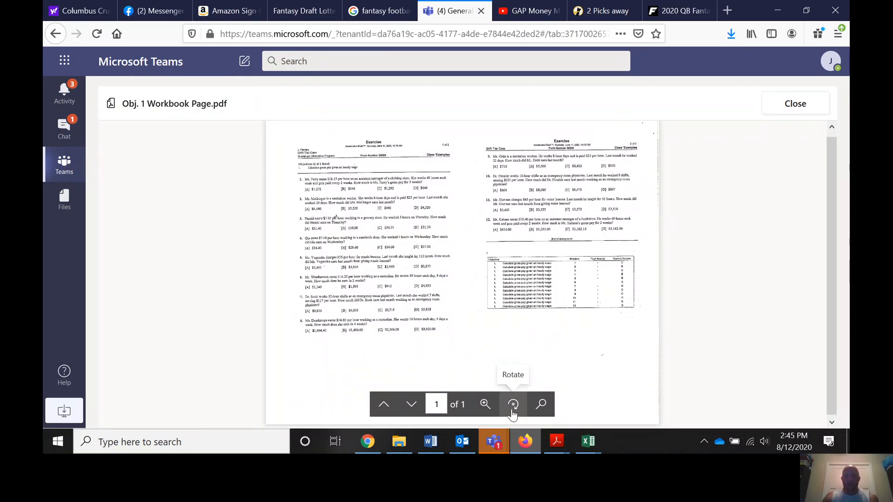
click(485, 405)
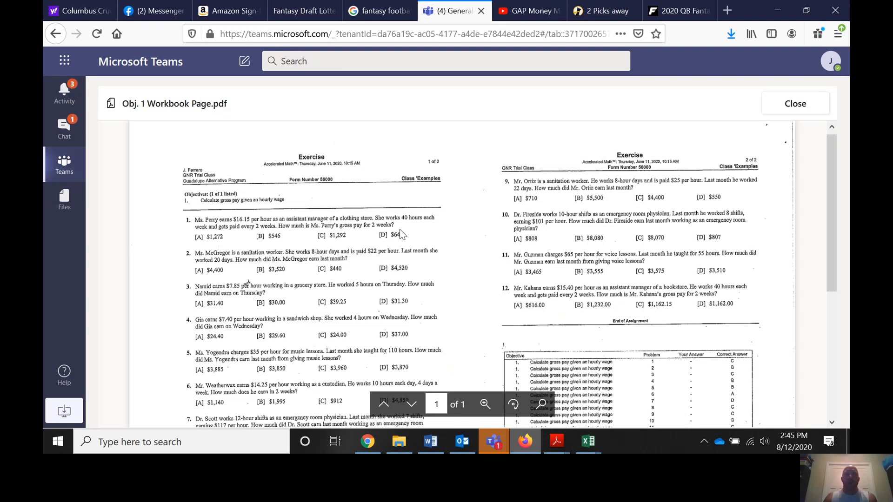
click(795, 109)
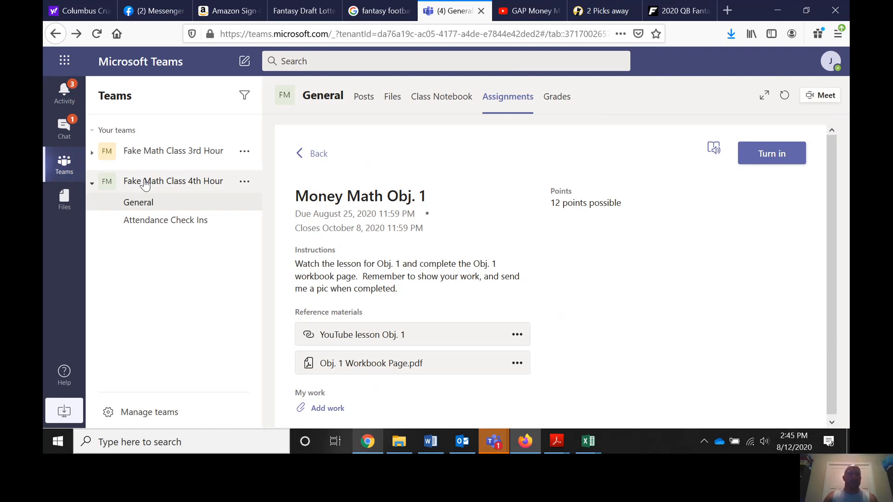
click(141, 203)
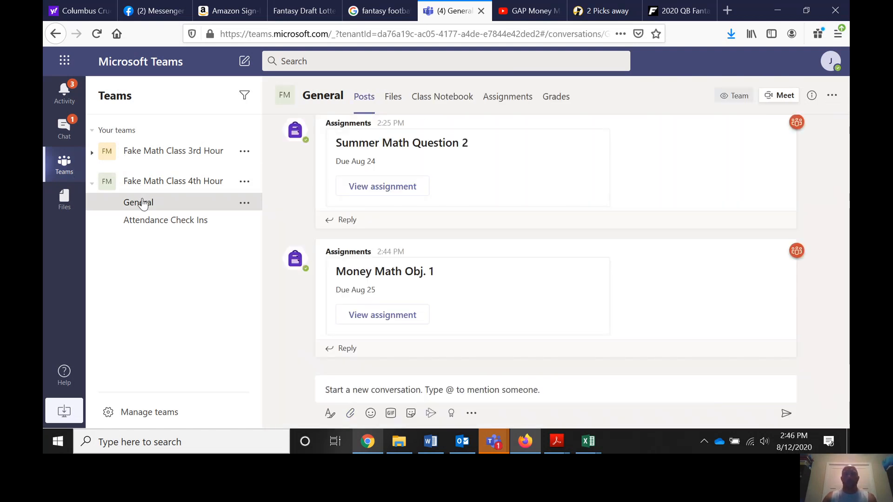
Switch to the teacher's Teams in Chrome and review the General channel's files, posts and list of additional tabs.
click(380, 443)
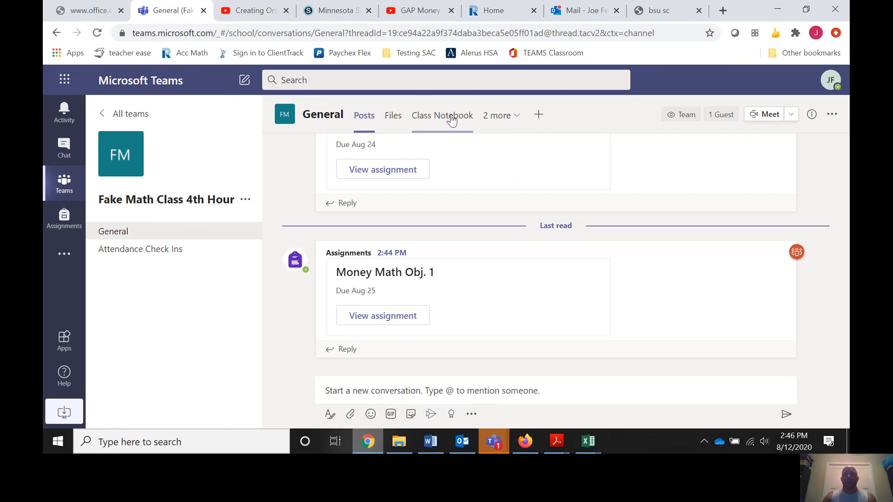
click(395, 117)
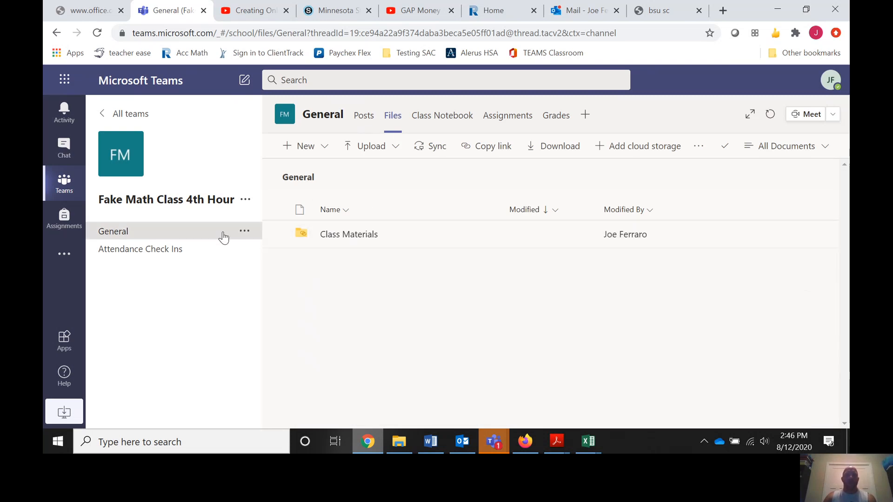
click(364, 128)
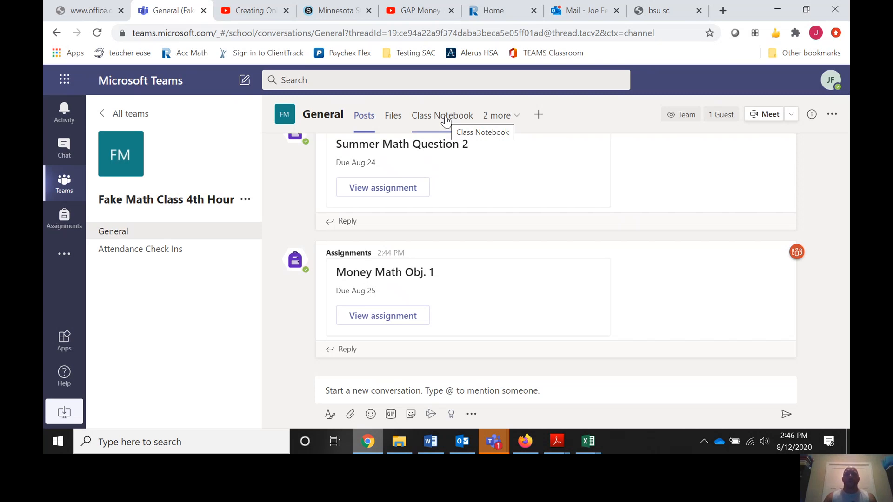
click(503, 118)
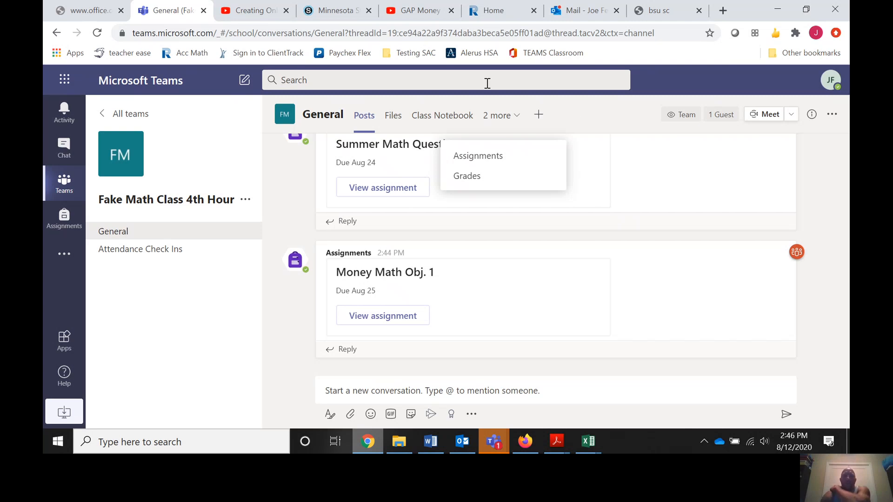
Open the full GAP Money Math Summer 2020 playlist from your own YouTube channel and copy its link address.
click(413, 14)
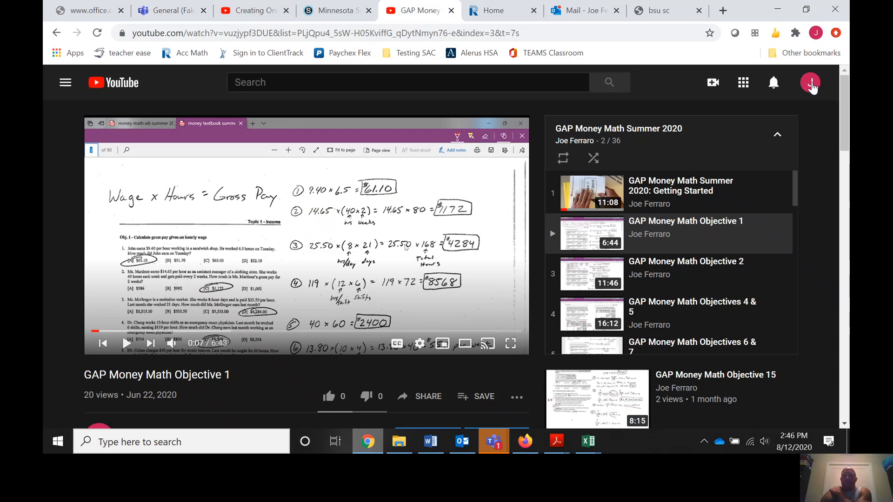
click(810, 84)
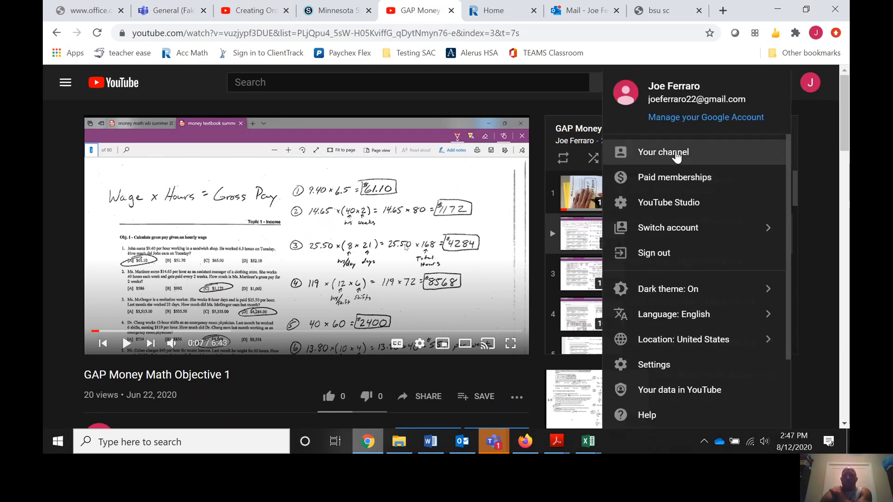
click(676, 154)
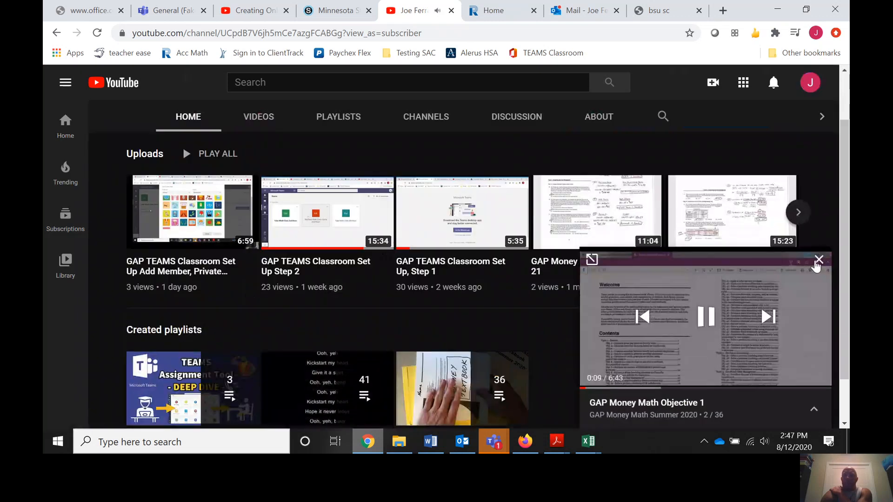
click(818, 260)
scroll(550, 345, down, 1)
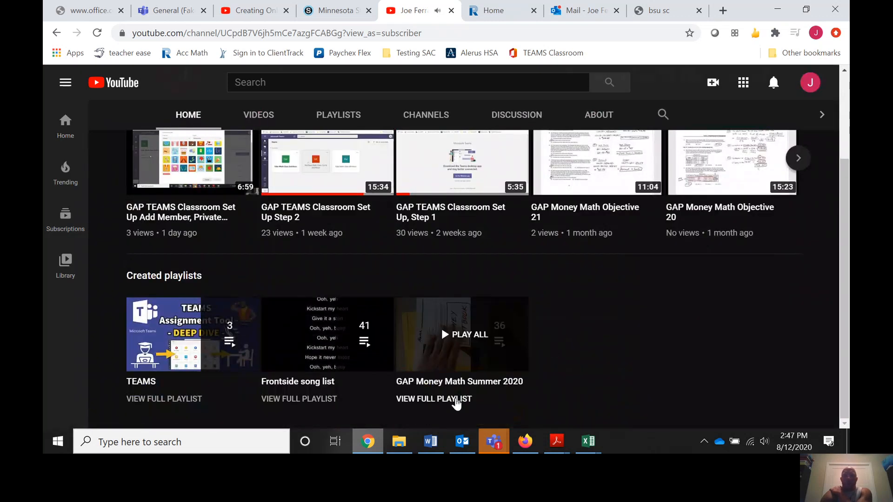
click(455, 401)
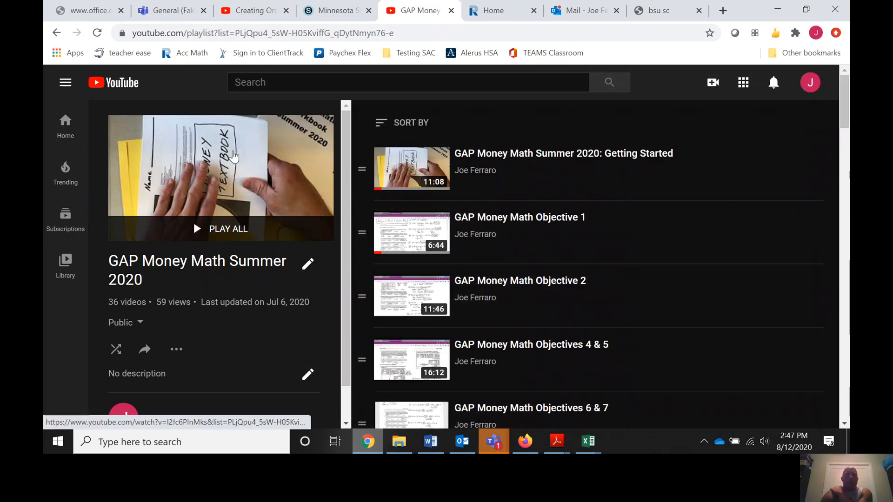
right_click(234, 152)
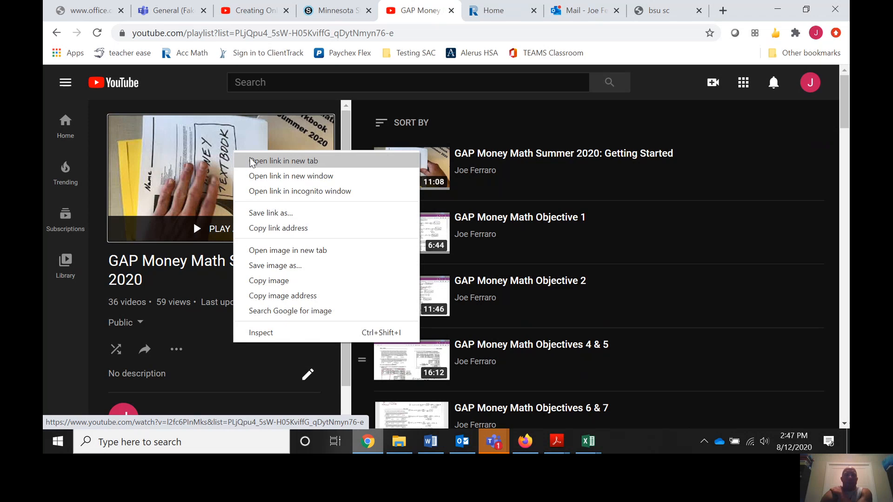
click(261, 227)
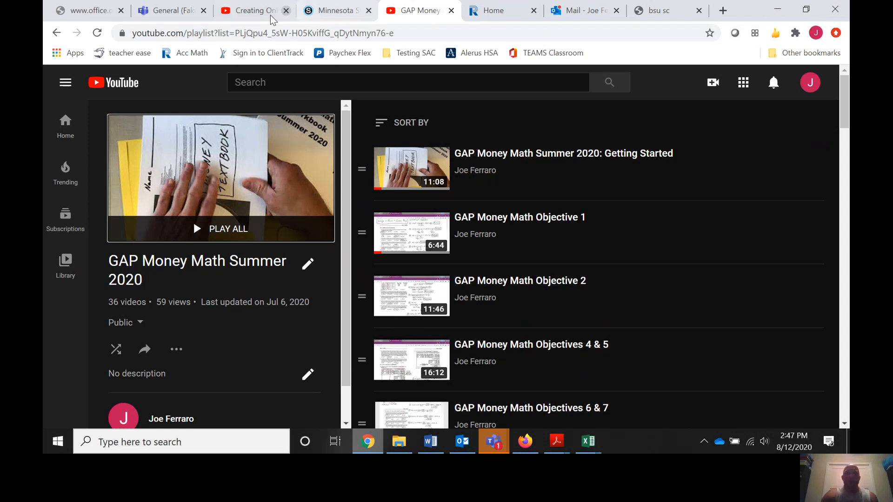
Add a Website tab named GAP Money Math YouTube Playlist to the General channel with the copied playlist link, and save it.
click(184, 17)
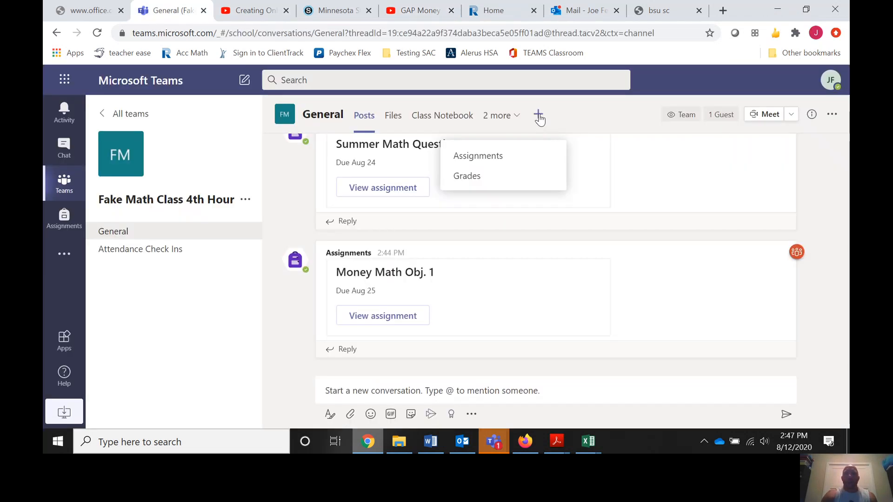
click(539, 114)
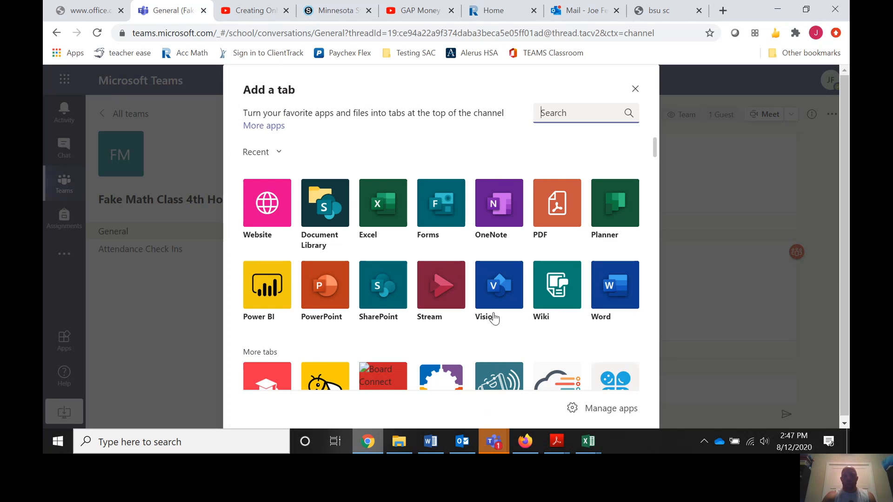
scroll(528, 321, down, 4)
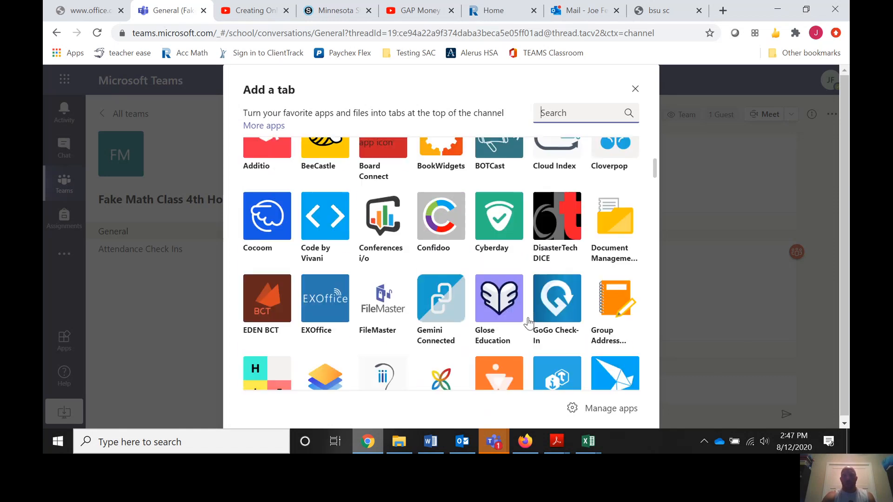
scroll(528, 321, up, 5)
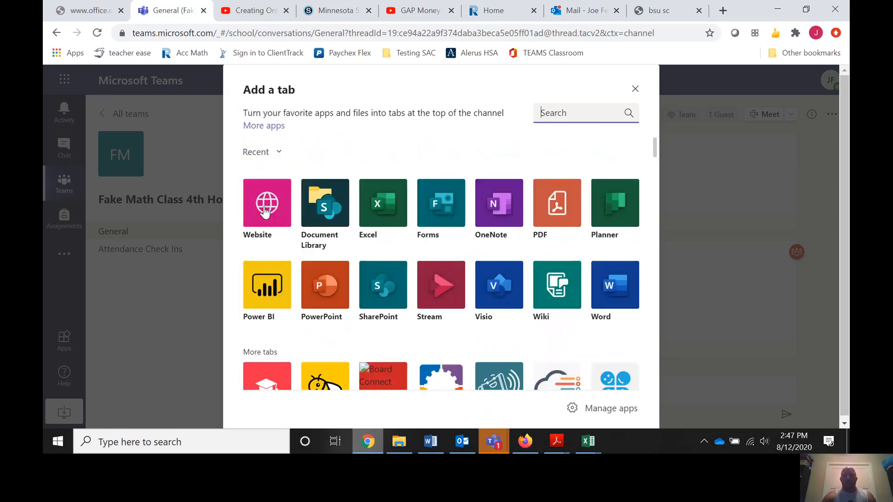
click(263, 214)
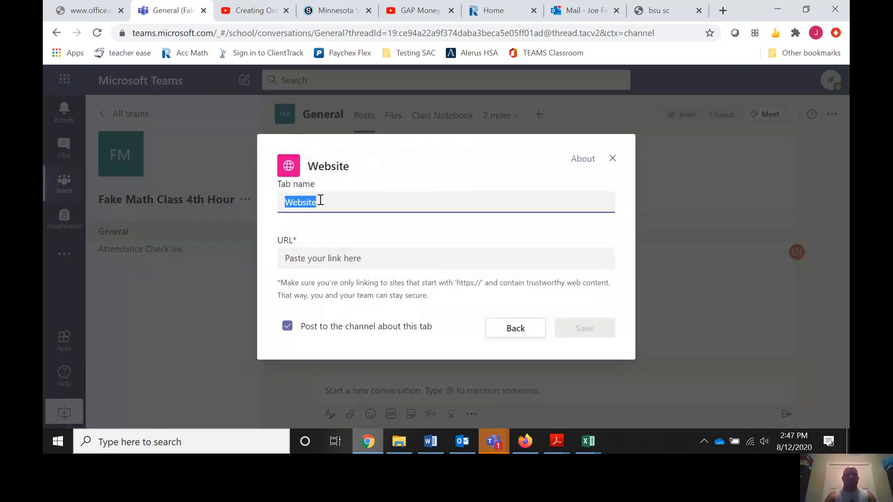
text(GAP Money Math YouTube Playli)
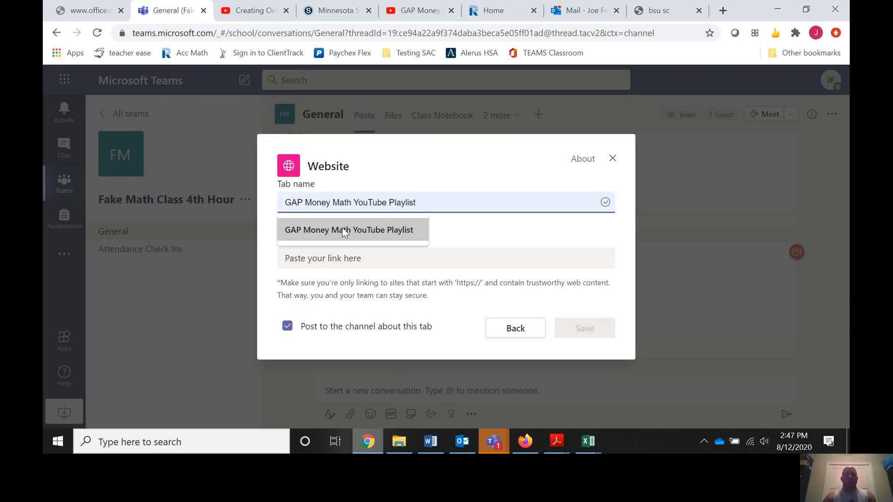
click(346, 230)
click(333, 258)
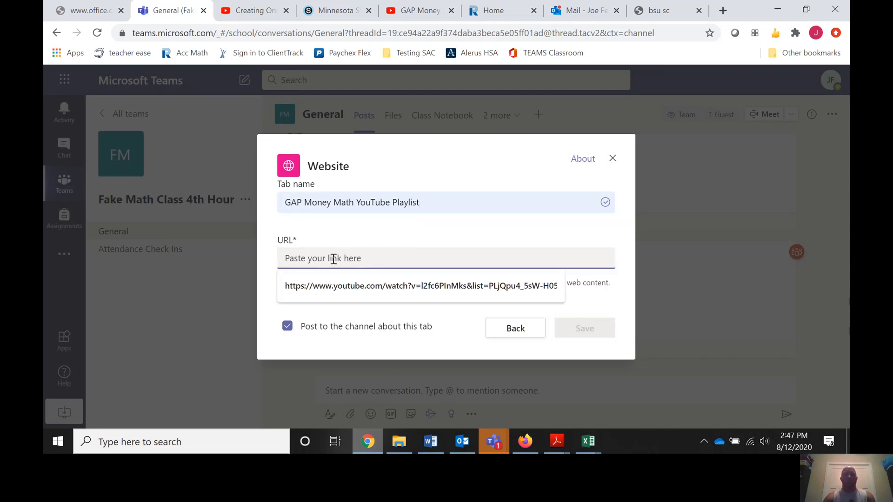
right_click(333, 262)
click(364, 159)
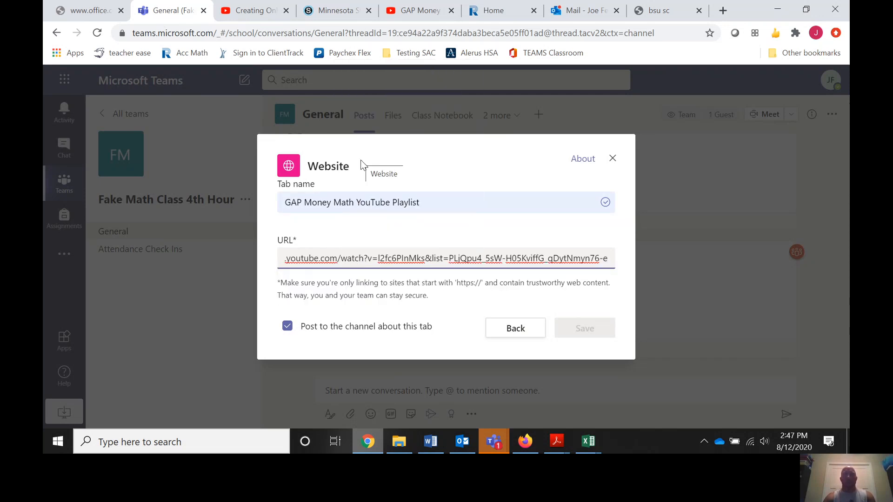
click(585, 330)
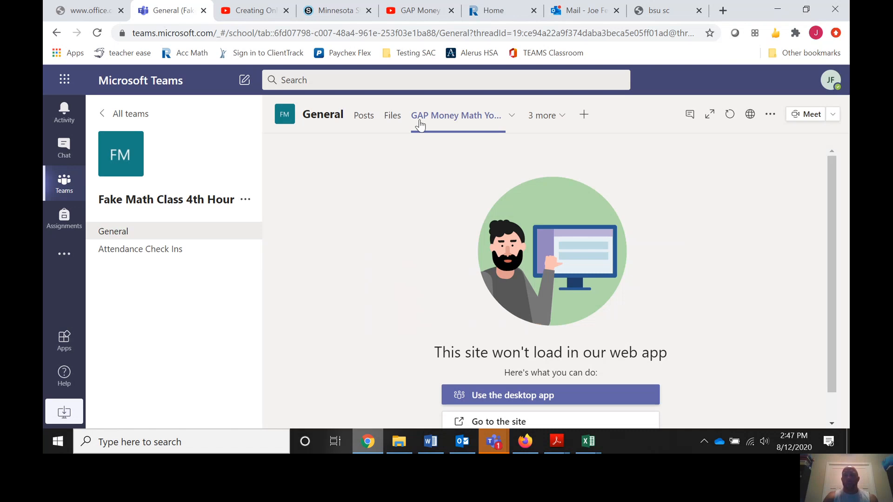
Visit the playlist site from its new channel tab, pause the video, and return to the General channel.
scroll(426, 268, down, 1)
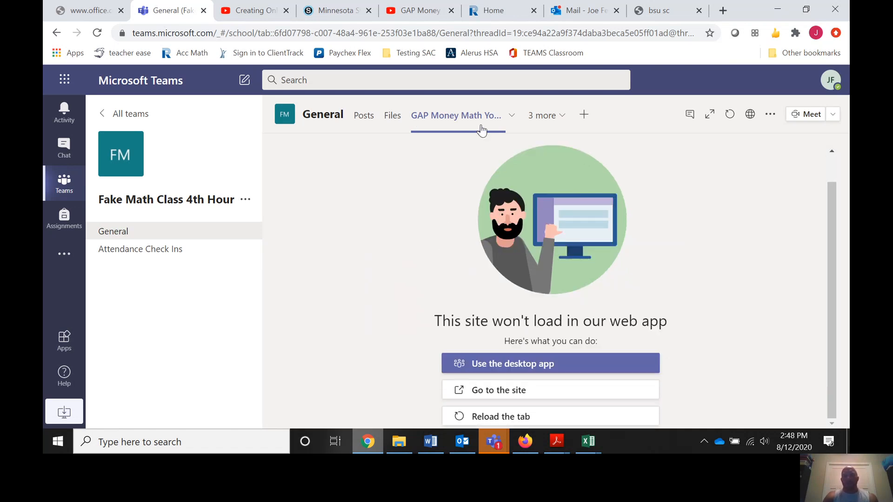
click(483, 395)
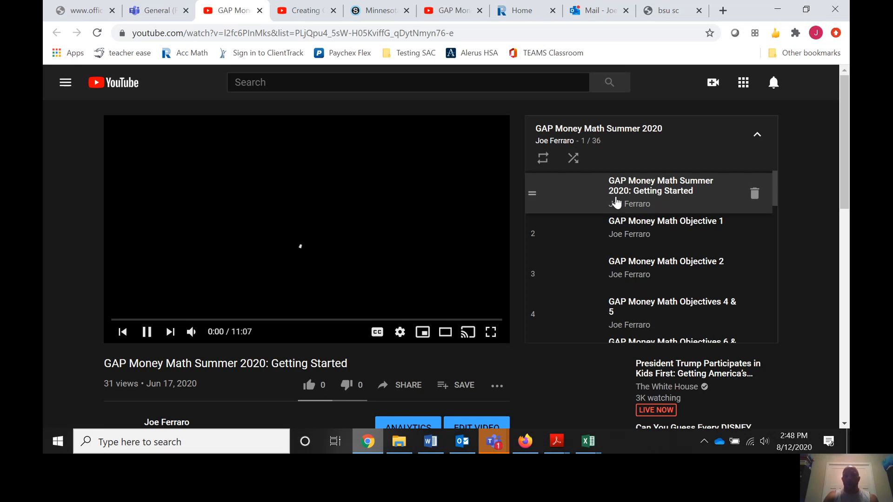
click(145, 333)
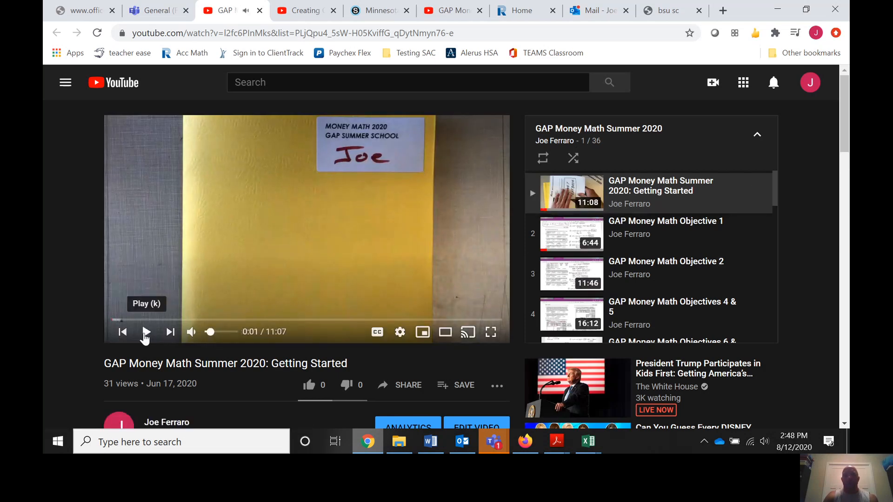
click(156, 14)
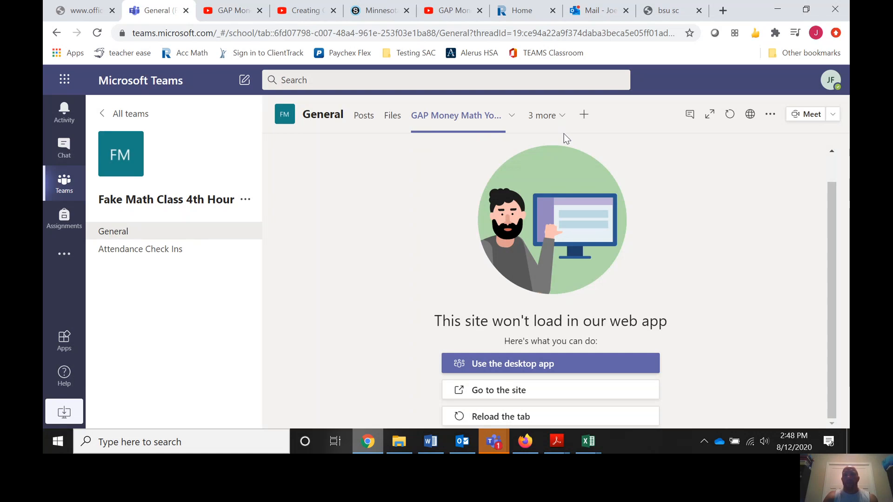
click(671, 11)
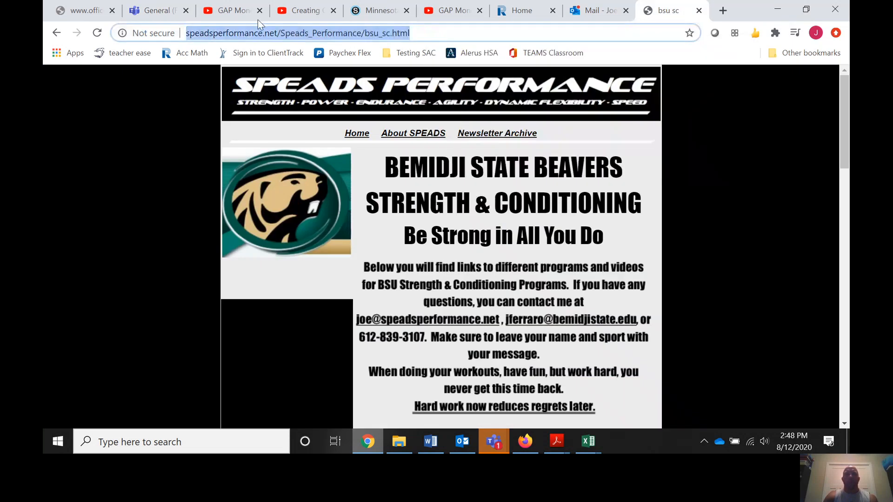
click(156, 14)
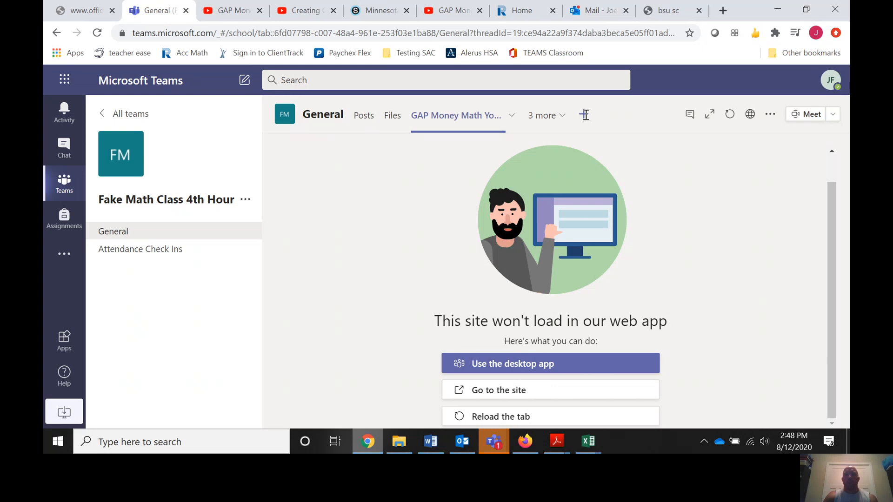
click(584, 115)
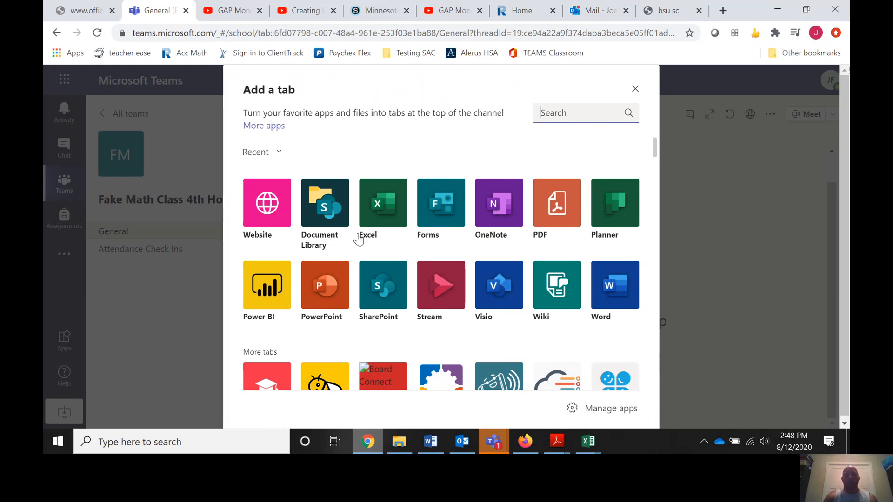
click(259, 215)
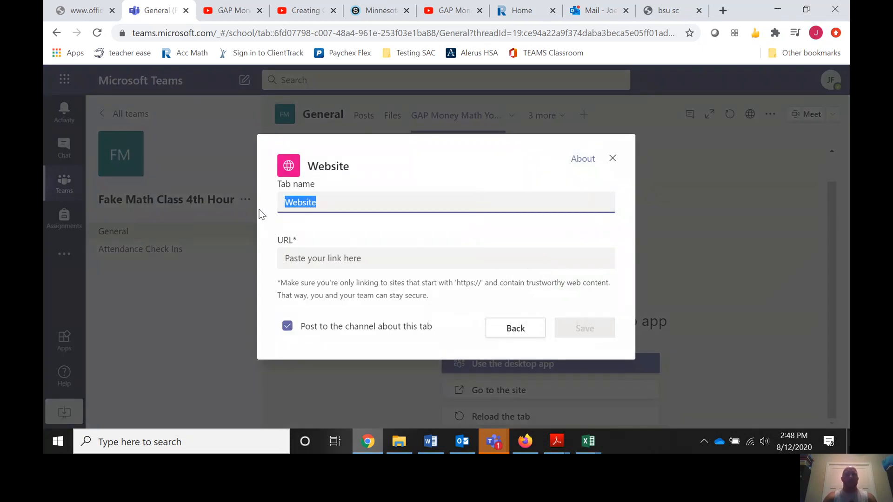
text(SPEADS)
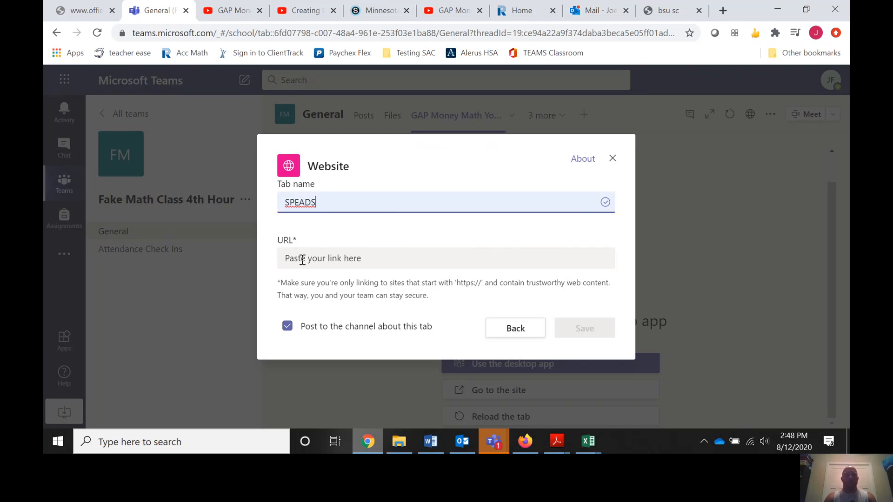
click(302, 260)
right_click(311, 258)
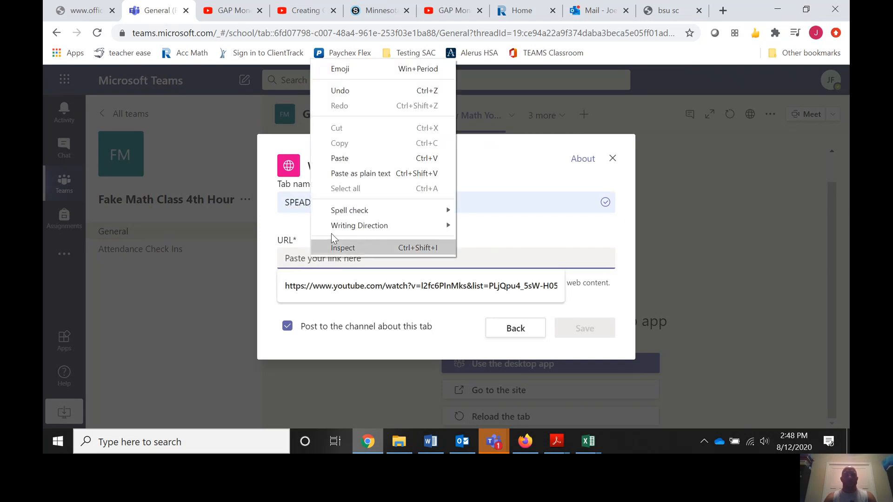
click(347, 160)
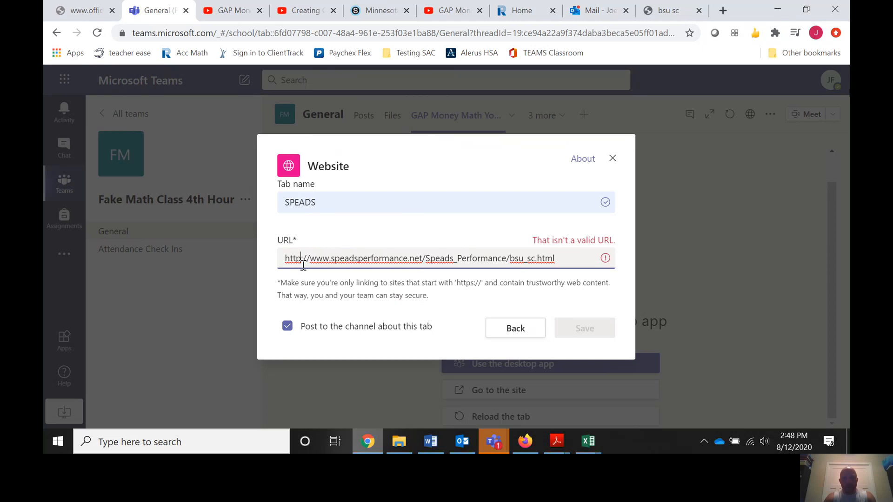
text(s)
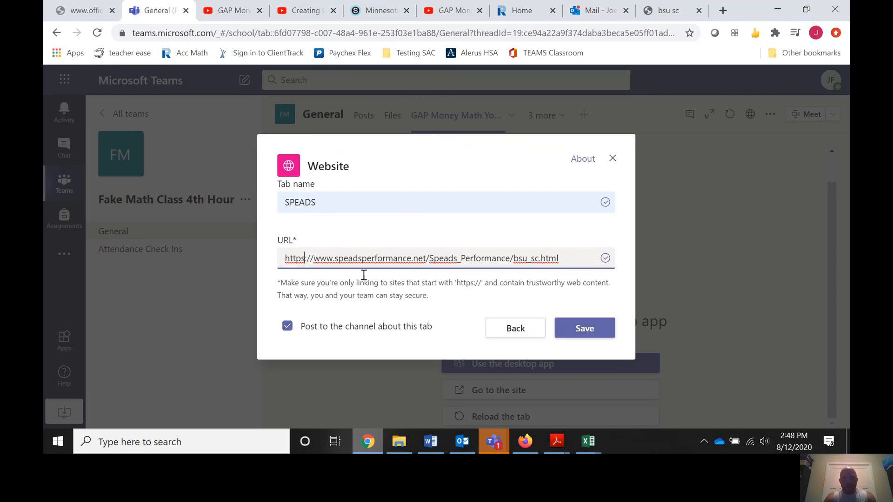
click(597, 336)
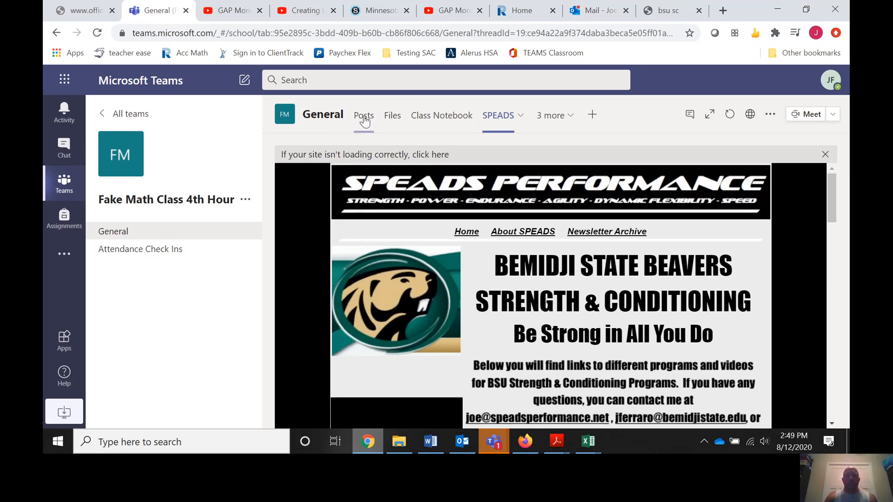
Check the General channel's files and new tab posts, then view the SPEADS site from the channel's additional tabs.
click(397, 117)
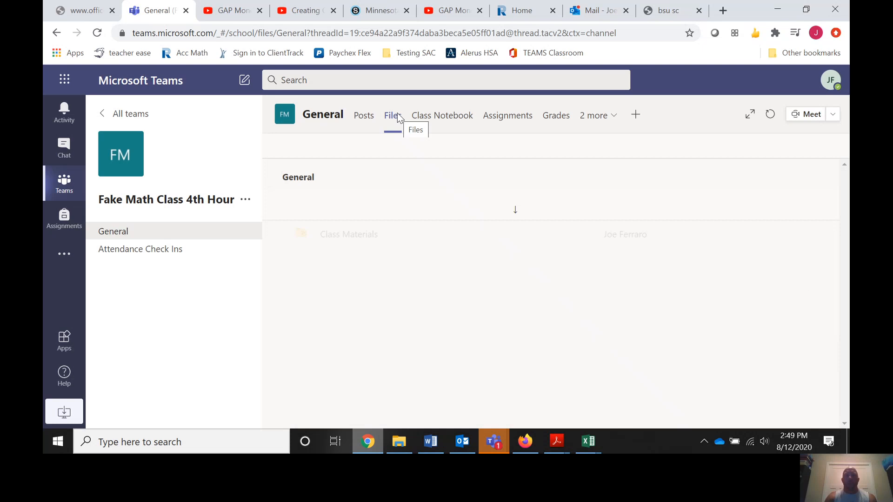
click(363, 117)
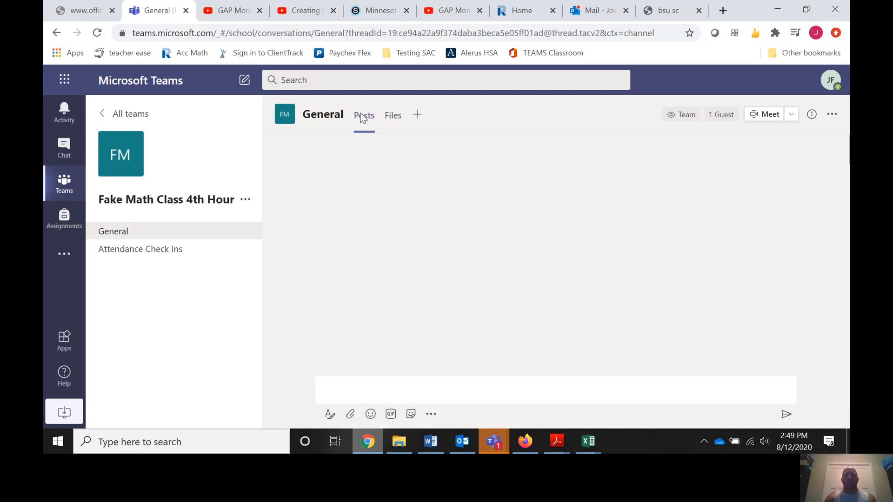
click(504, 123)
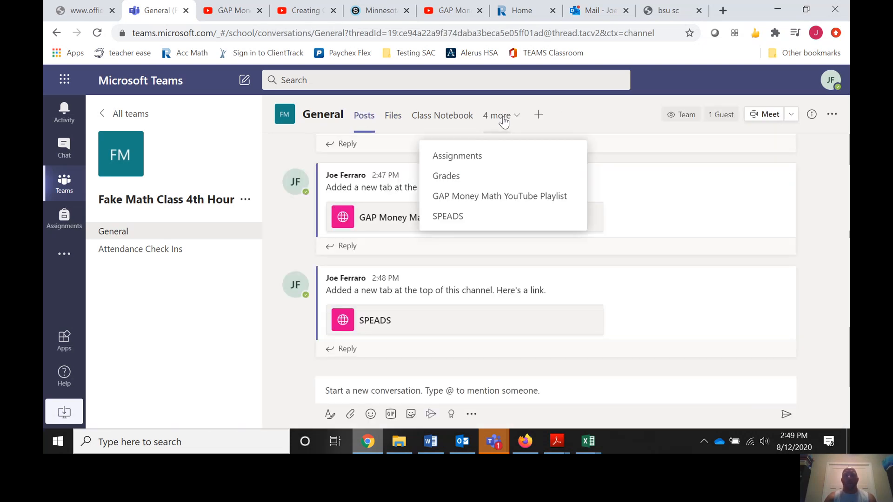
click(479, 220)
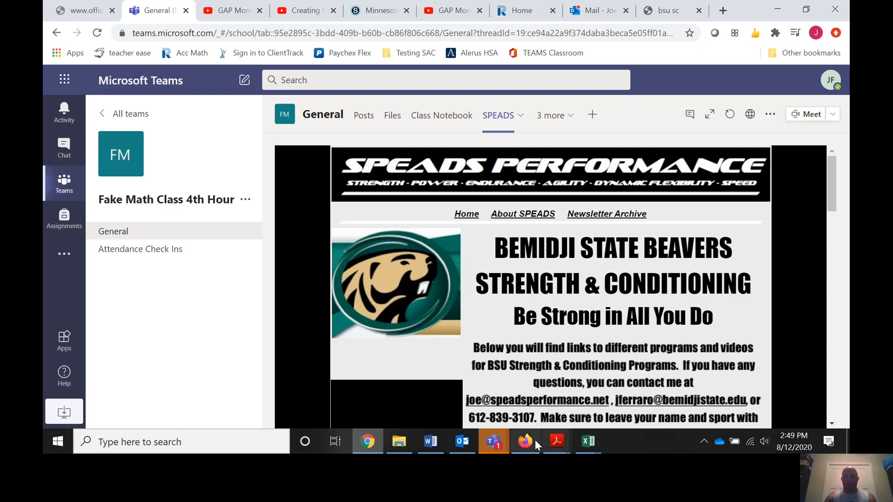
Switch to the ongoing call in the Teams desktop app and stop sharing the screen.
click(498, 445)
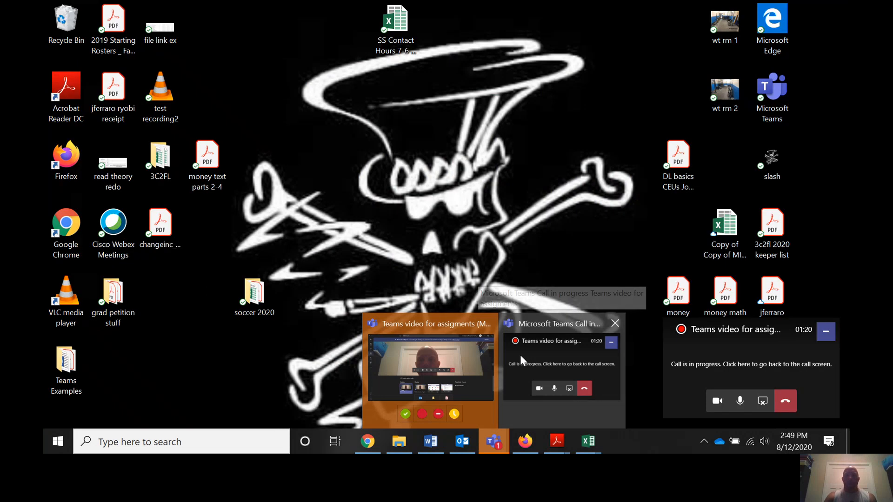
click(519, 355)
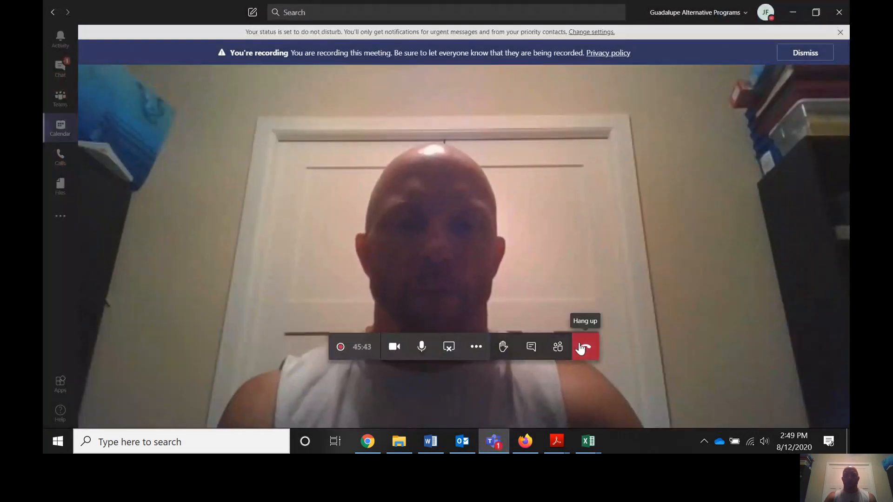
click(450, 349)
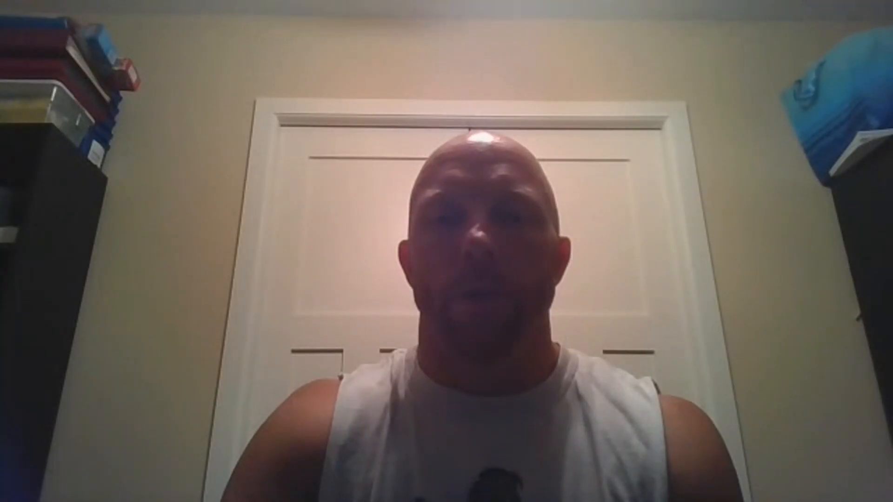